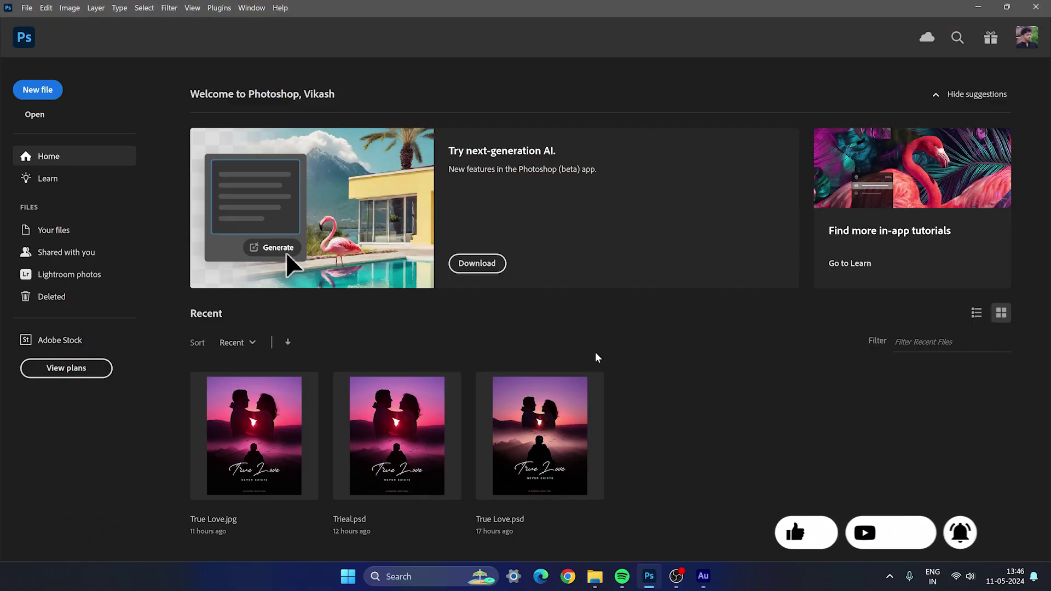
Create a blank 2000 × 2500 px, 300 ppi document from the New file preset
{"action": "left_click", "coordinate": [54, 95]}
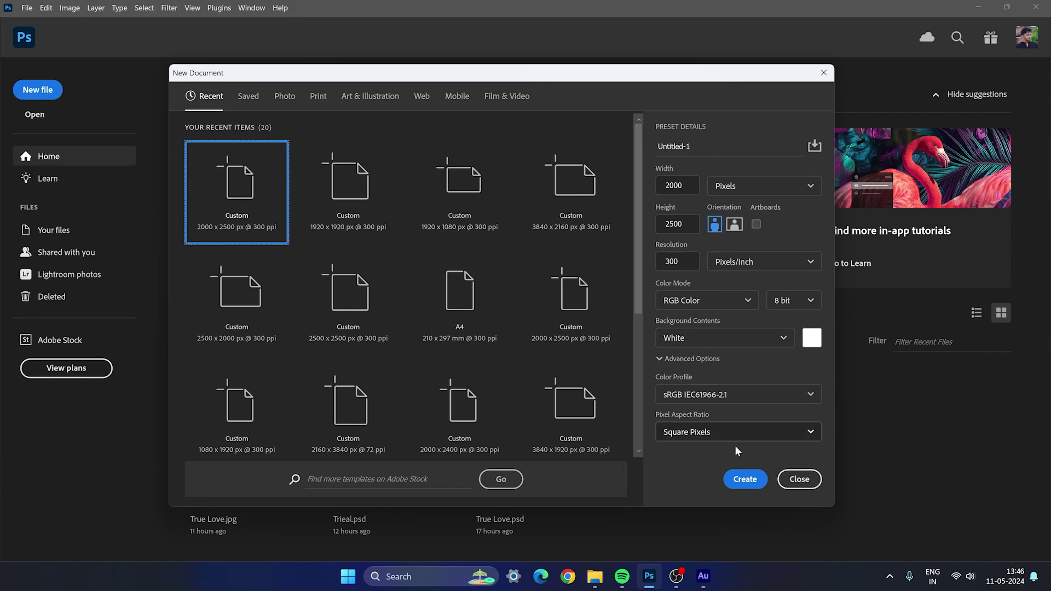
{"action": "left_click", "coordinate": [745, 481]}
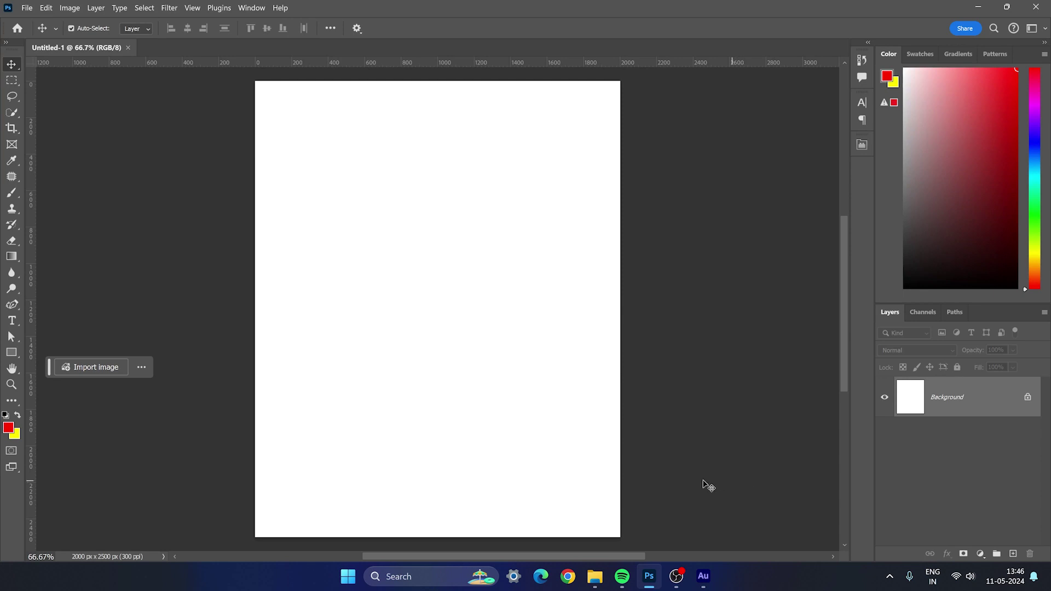
Drag in the sunset couple photo and scale it to about 26% across the canvas top
{"action": "left_click", "coordinate": [595, 577]}
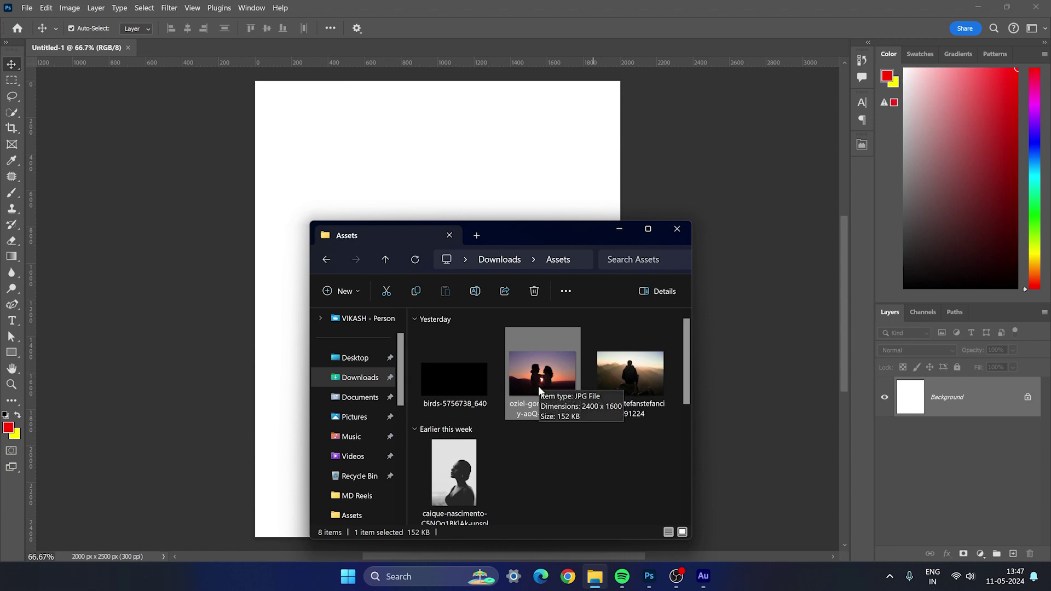
{"action": "left_click_drag", "start_coordinate": [524, 222], "coordinate": [508, 200]}
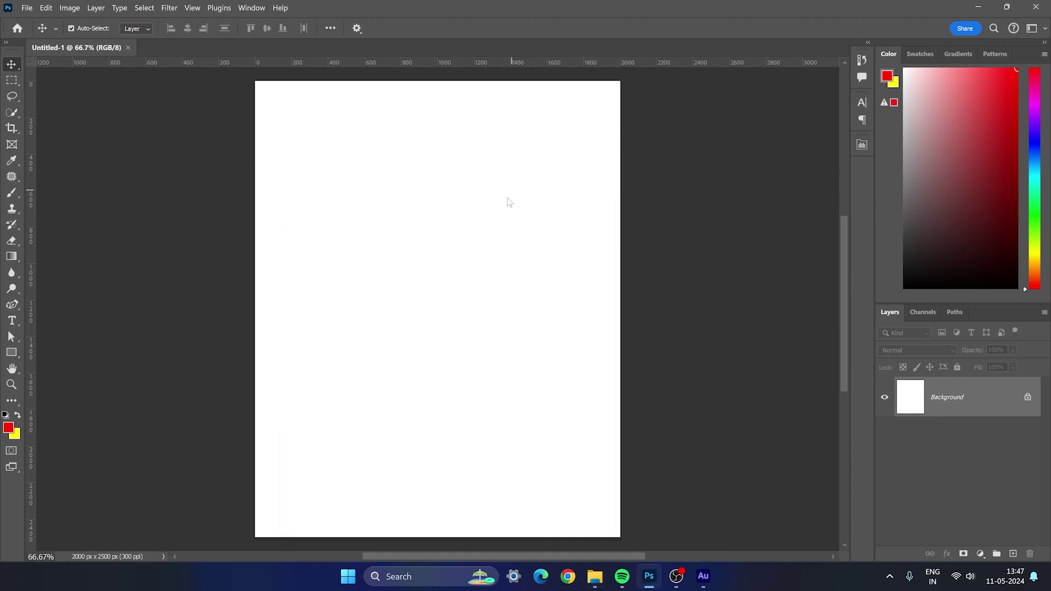
{"action": "left_click_drag", "start_coordinate": [560, 355], "coordinate": [559, 246]}
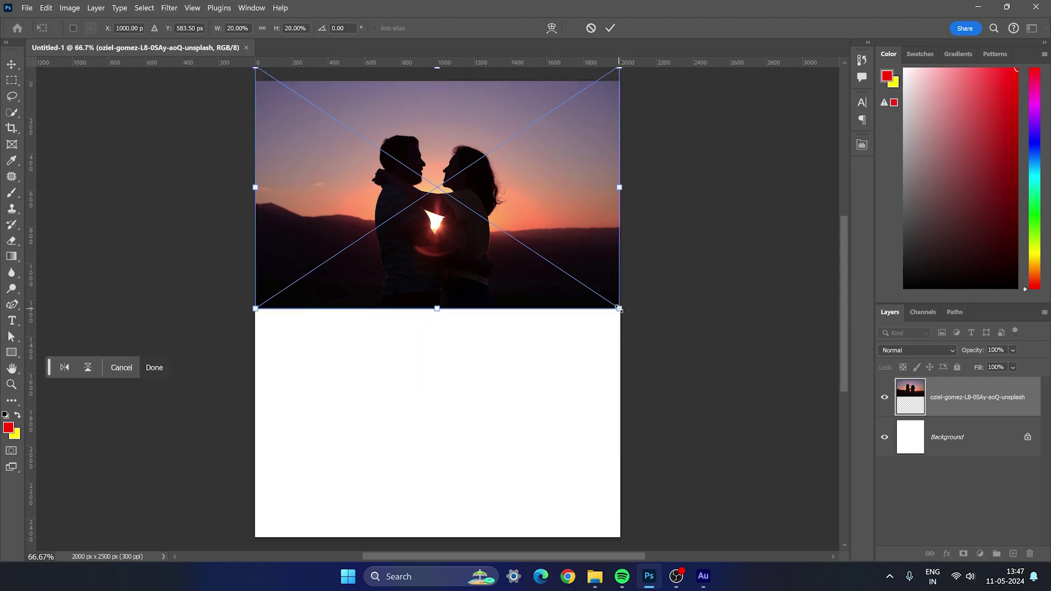
{"action": "key", "text": "alt+shift"}
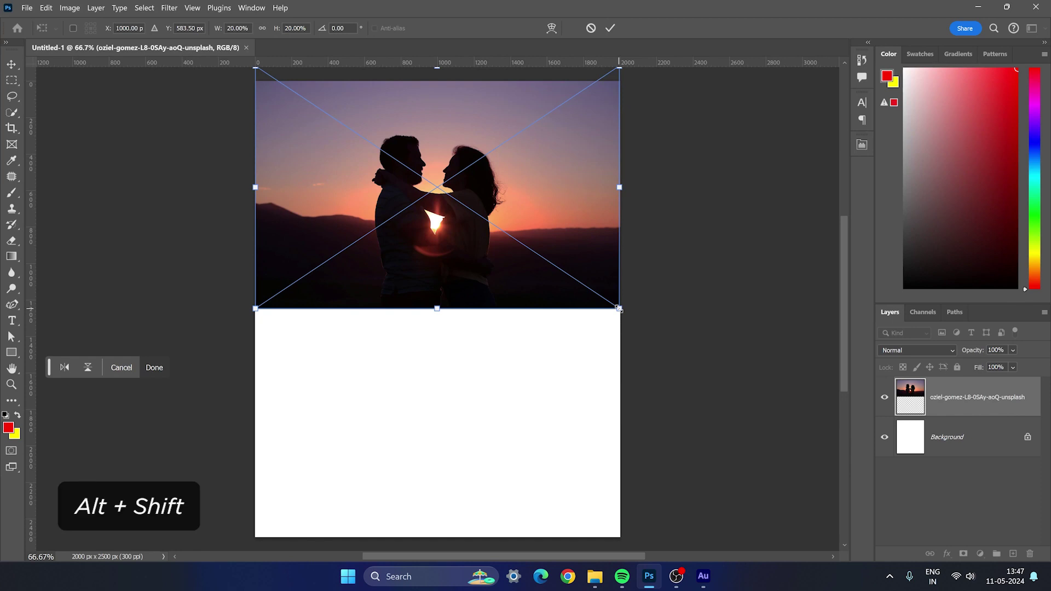
{"action": "left_click_drag", "start_coordinate": [619, 309], "coordinate": [671, 361]}
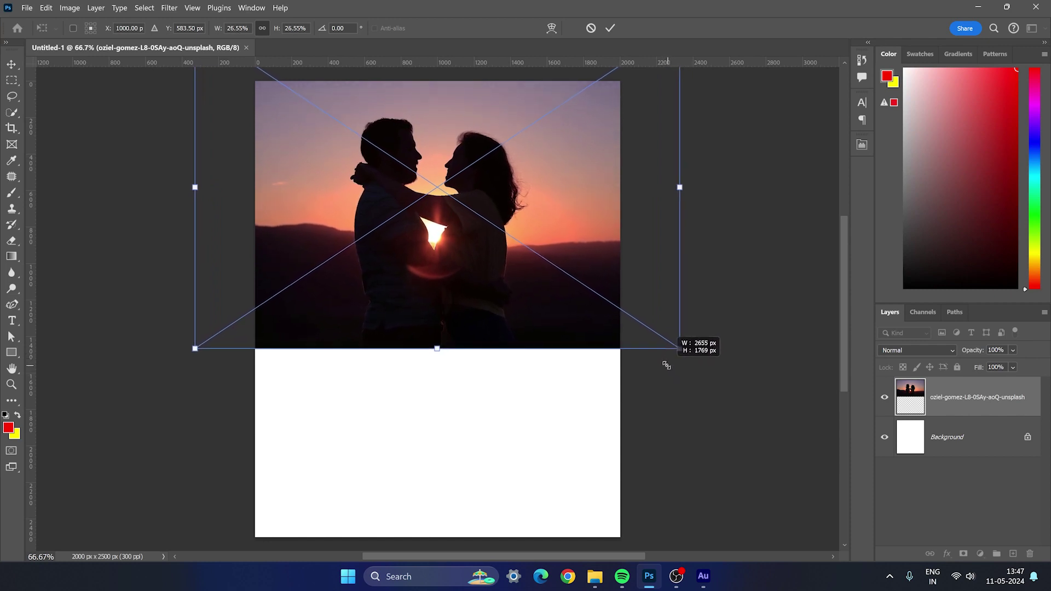
{"action": "left_click_drag", "start_coordinate": [671, 361], "coordinate": [664, 367]}
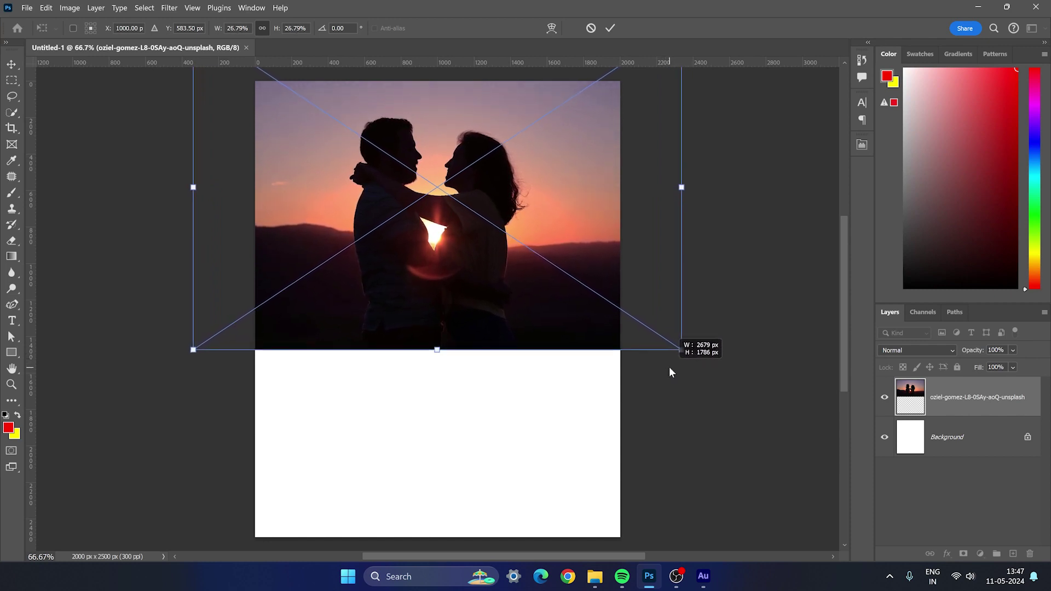
{"action": "left_click_drag", "start_coordinate": [629, 264], "coordinate": [628, 280]}
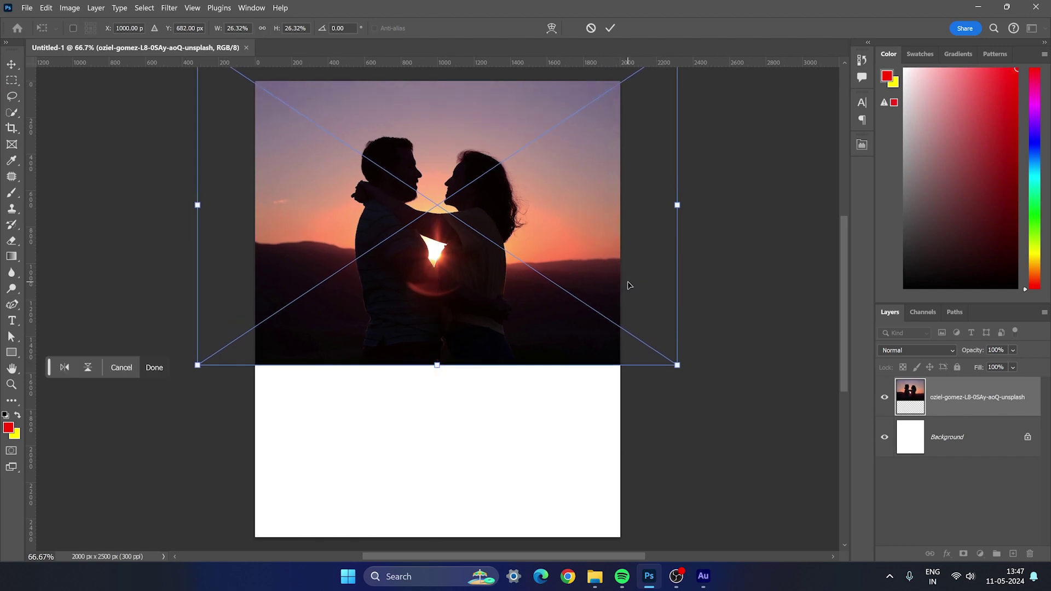
{"action": "key", "text": "Return"}
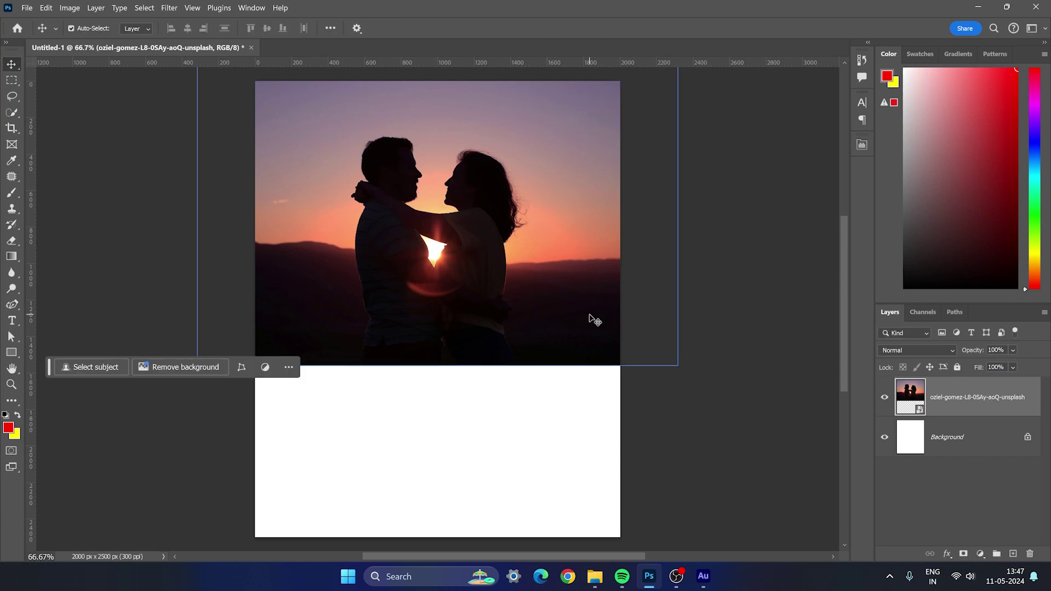
Place the mountain hiker photo, scaled to about 21.9%, covering the lower canvas below the couple
{"action": "left_click", "coordinate": [594, 576]}
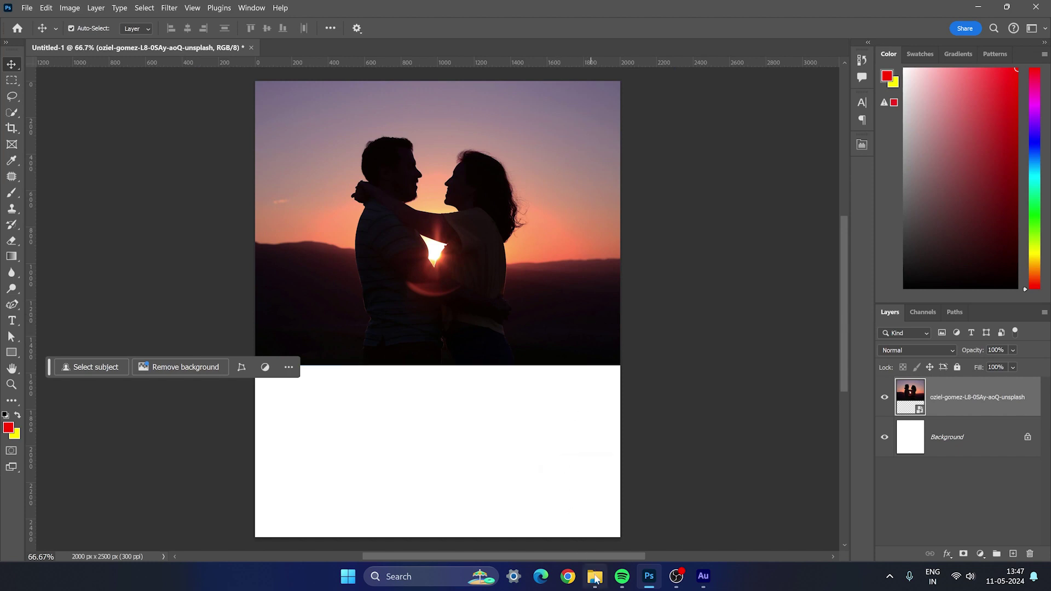
{"action": "left_click", "coordinate": [629, 388]}
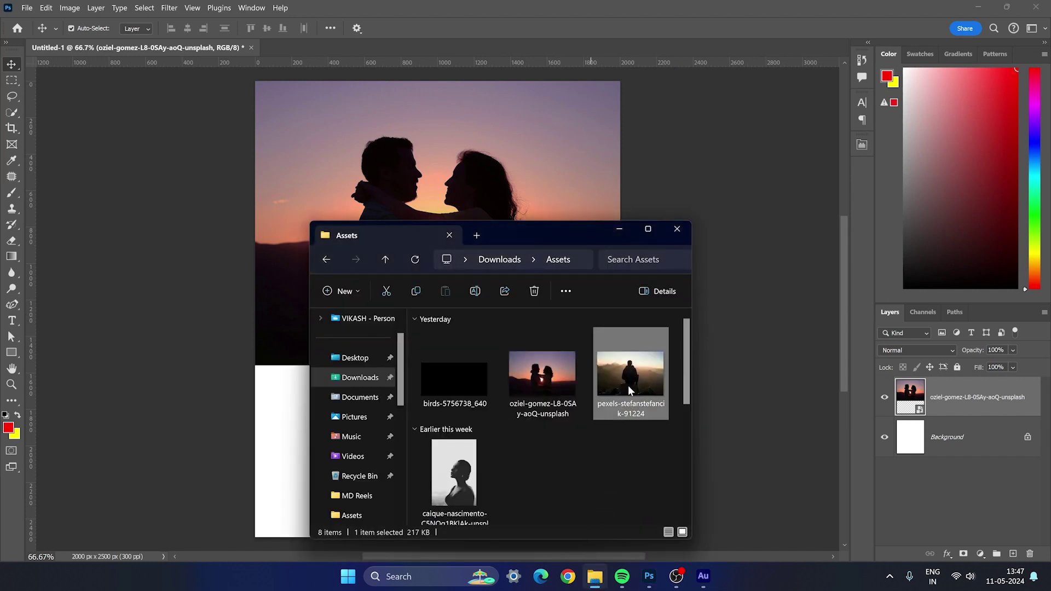
{"action": "left_click_drag", "start_coordinate": [631, 387], "coordinate": [474, 192]}
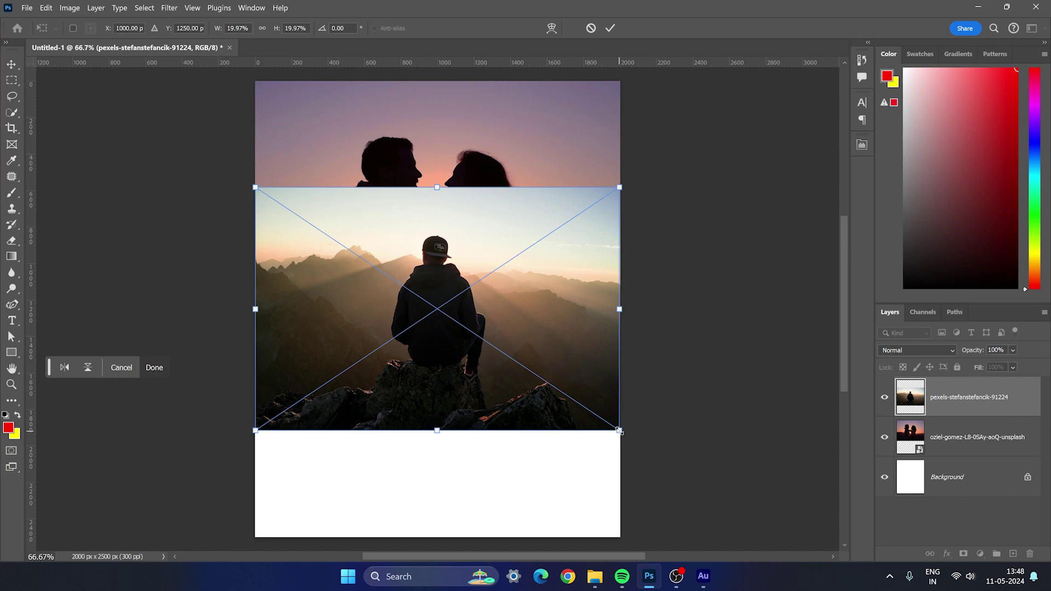
{"action": "left_click_drag", "start_coordinate": [619, 430], "coordinate": [636, 445]}
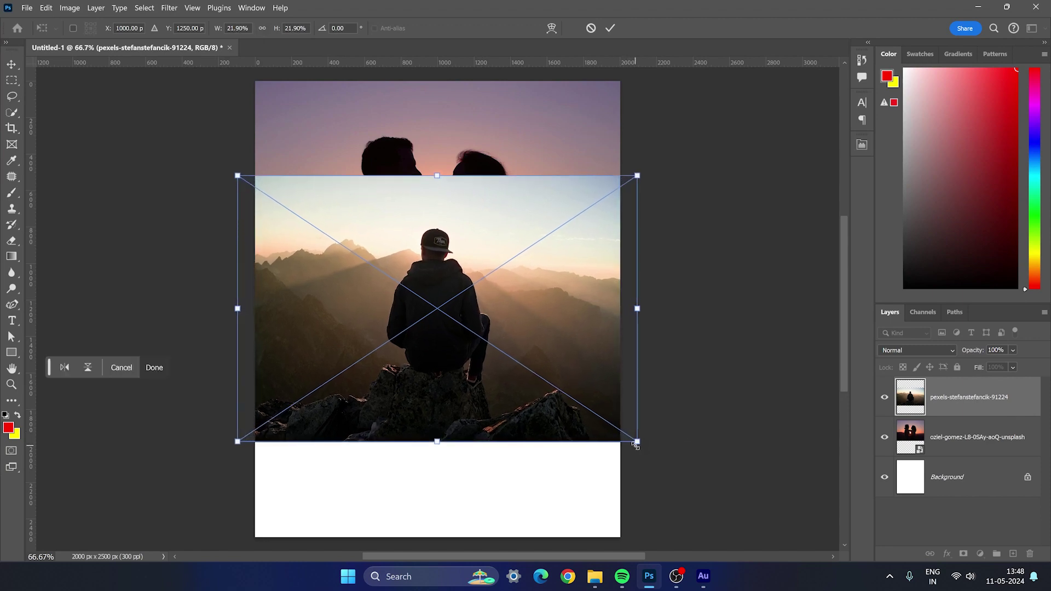
{"action": "left_click_drag", "start_coordinate": [534, 309], "coordinate": [535, 402]}
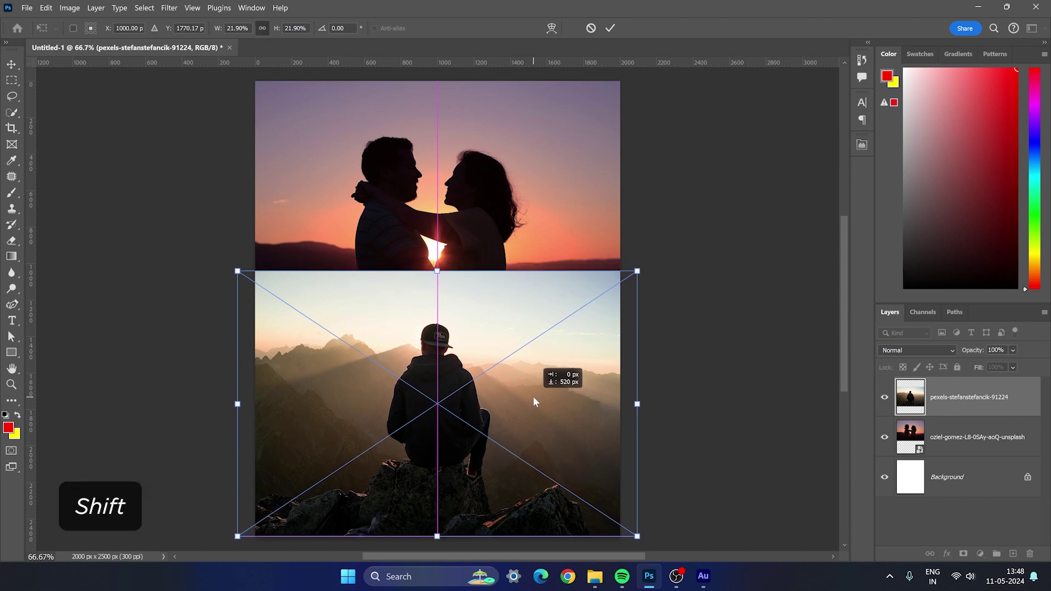
{"action": "left_click_drag", "start_coordinate": [534, 401], "coordinate": [533, 399]}
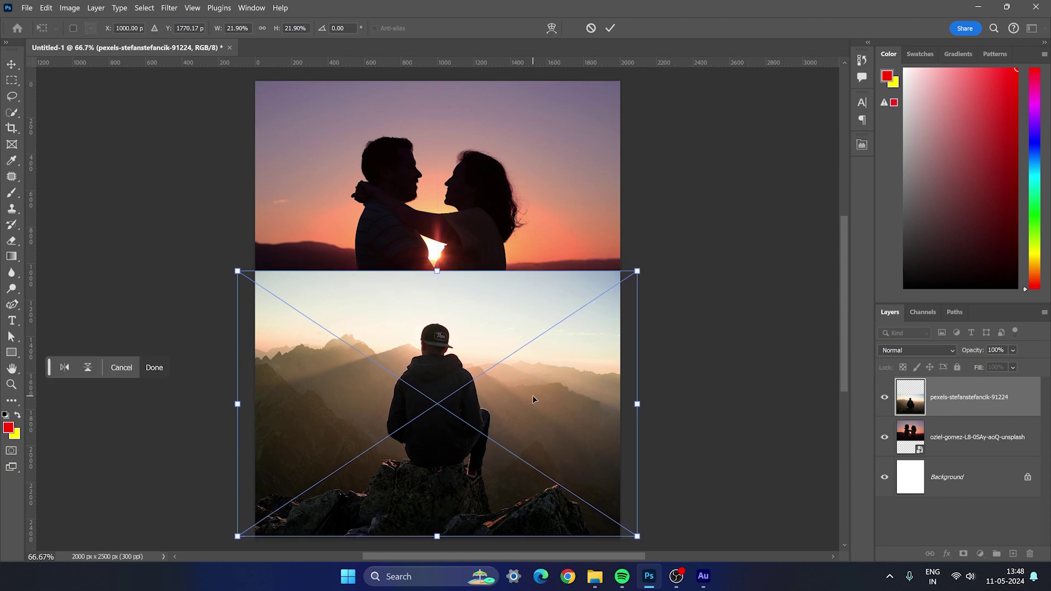
{"action": "key", "text": "Return"}
{"action": "left_click", "coordinate": [214, 266]}
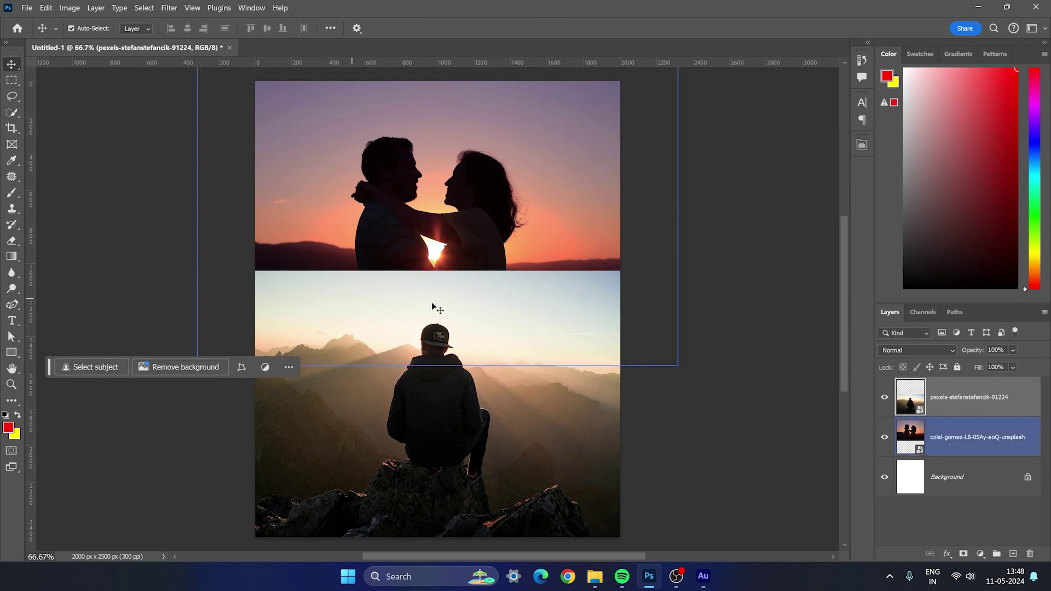
Add a white layer mask to the hiker photo layer
{"action": "left_click", "coordinate": [580, 296]}
{"action": "left_click", "coordinate": [291, 268]}
{"action": "left_click", "coordinate": [457, 298]}
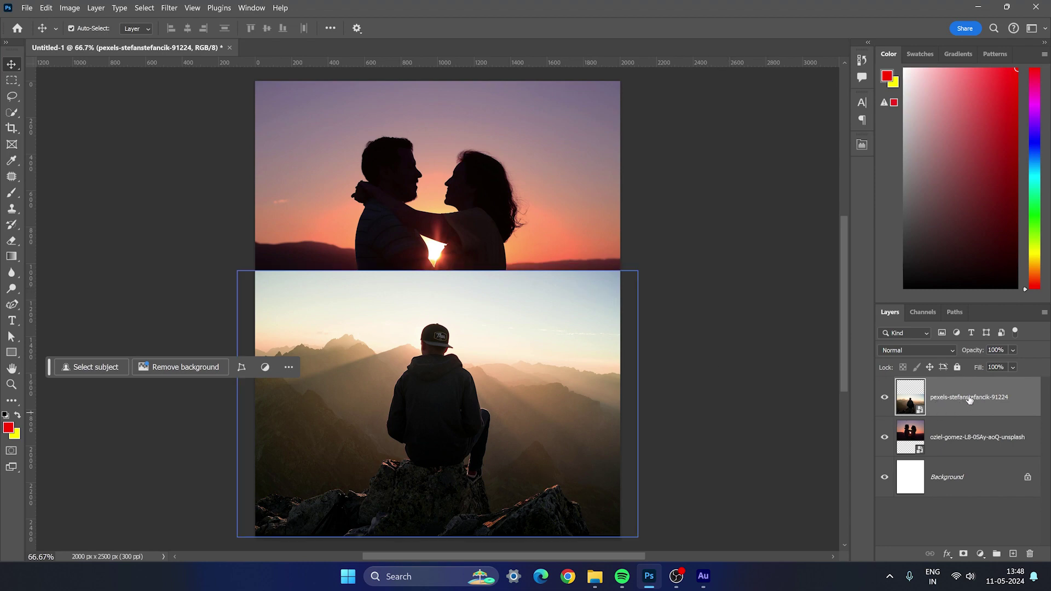
{"action": "left_click", "coordinate": [963, 437]}
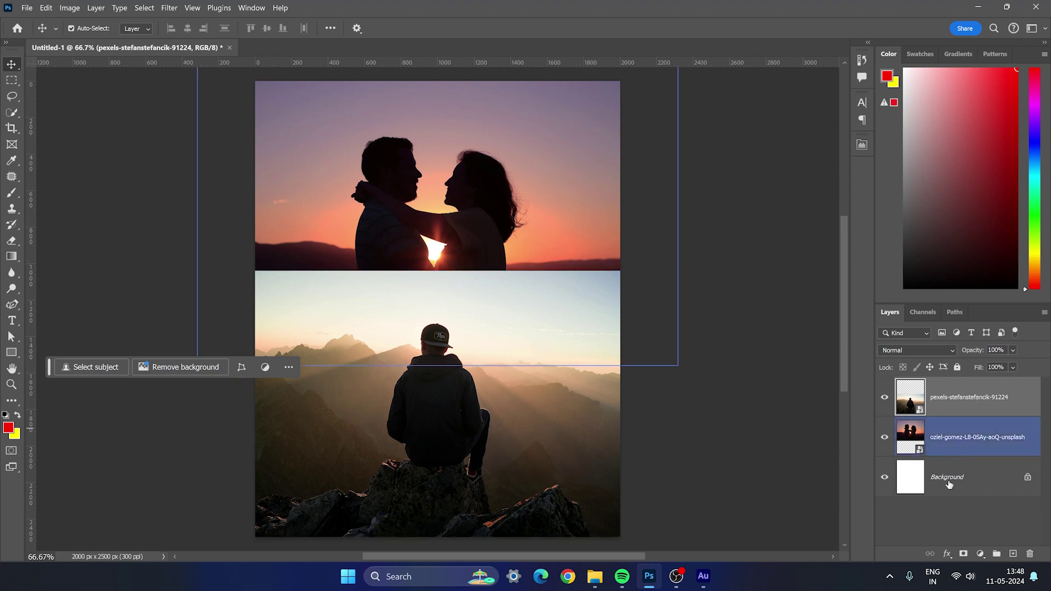
{"action": "left_click", "coordinate": [963, 554]}
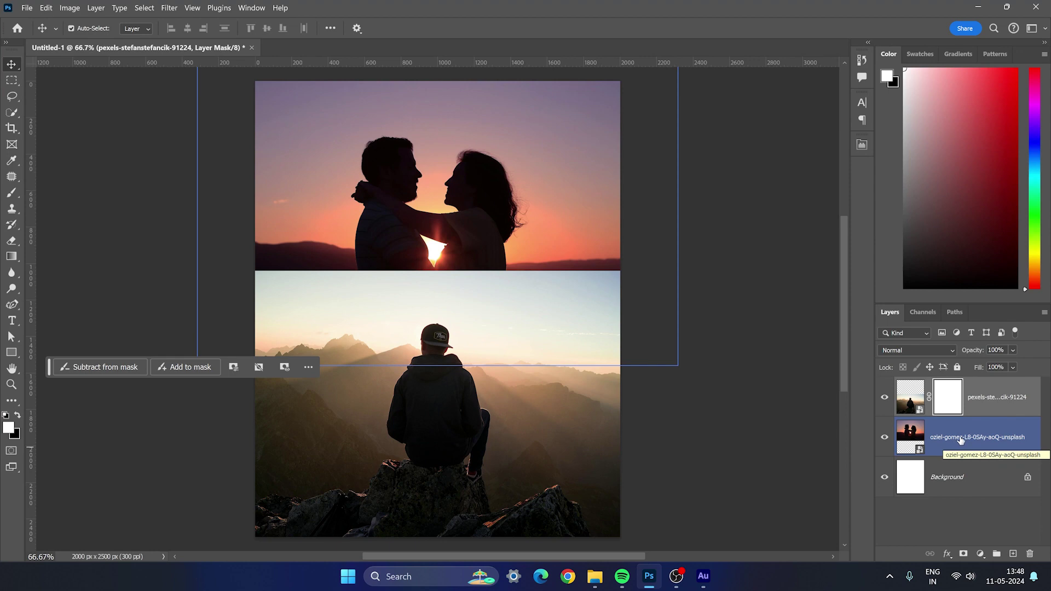
Rename the couple layer BG and the hiker layer FG, then select FG's mask
{"action": "double_click", "coordinate": [960, 438]}
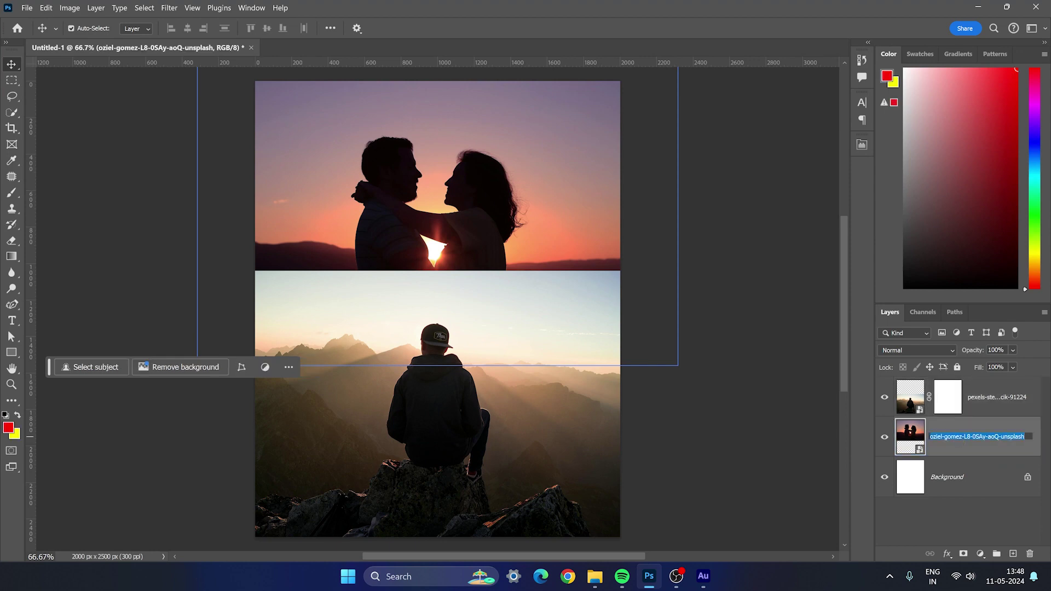
{"action": "type", "text": "BG"}
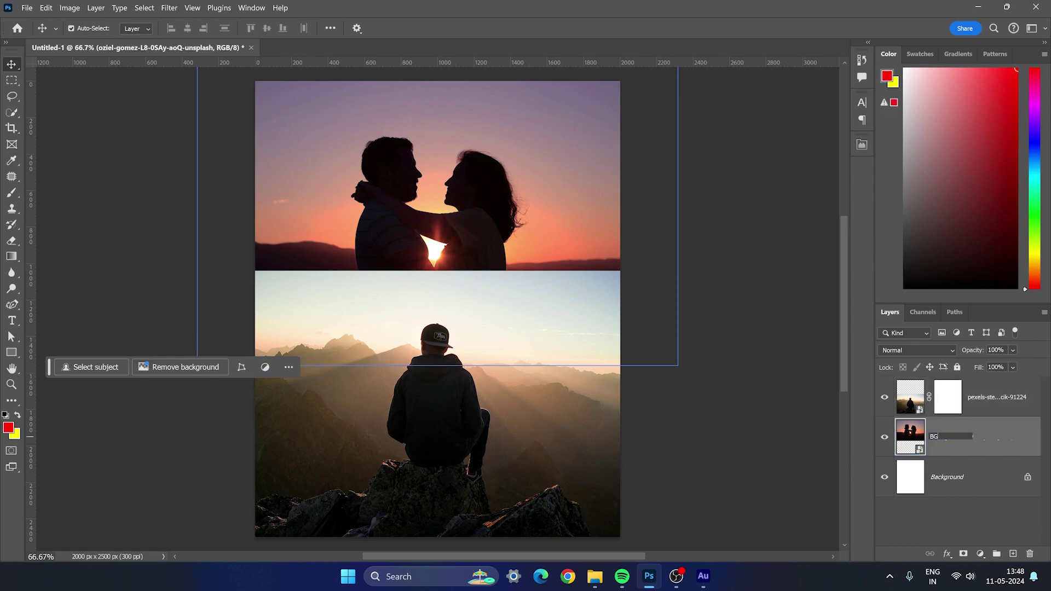
{"action": "key", "text": "Tab"}
{"action": "key", "text": "Return"}
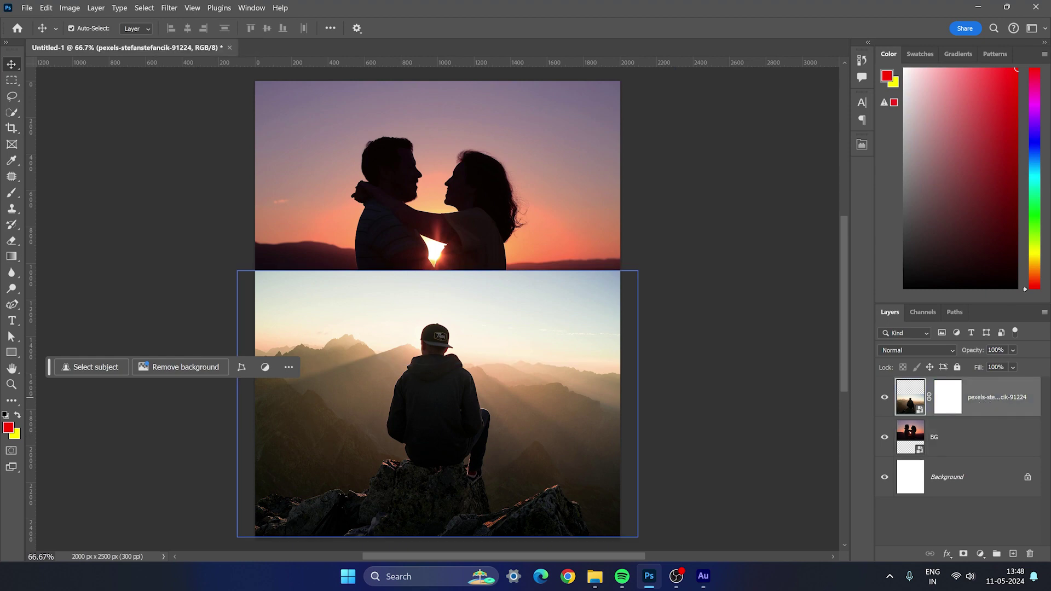
{"action": "double_click", "coordinate": [996, 397]}
{"action": "type", "text": "FG"}
{"action": "left_click", "coordinate": [957, 513]}
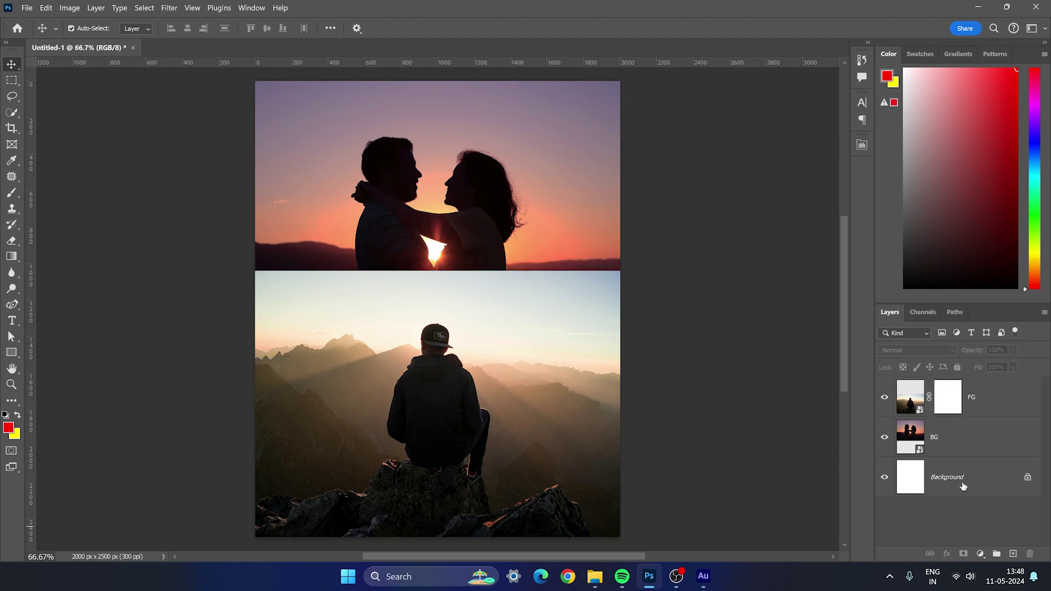
{"action": "left_click", "coordinate": [944, 406]}
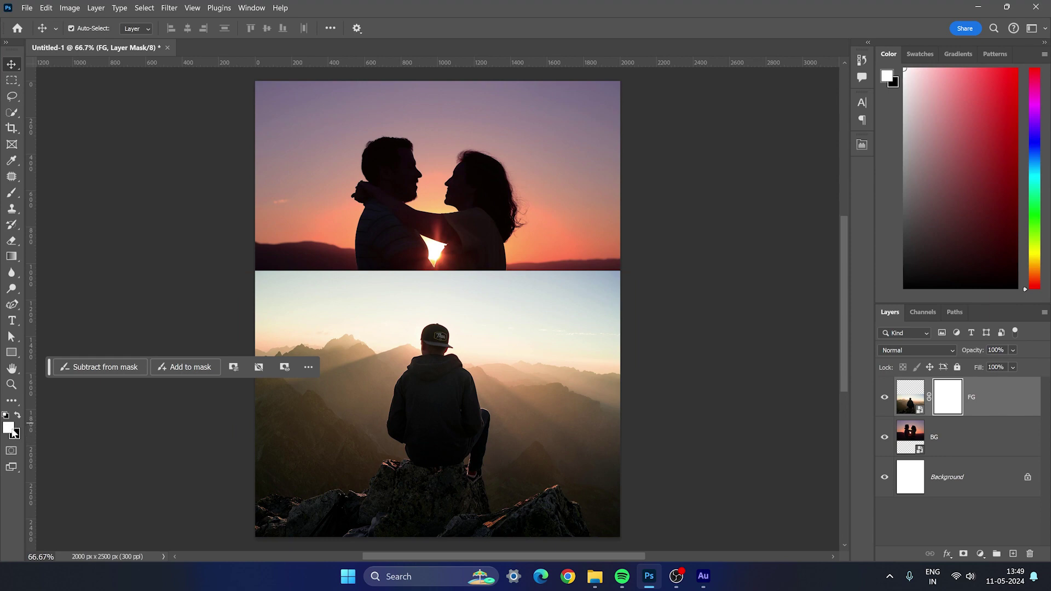
Set the foreground colour to pure black
{"action": "key", "text": "x"}
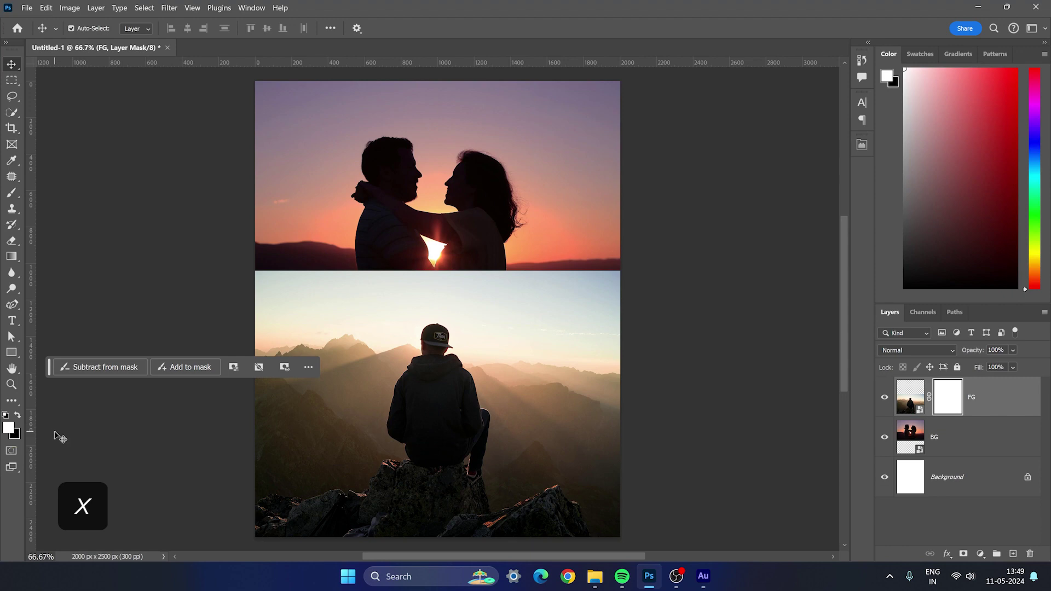
{"action": "key", "text": "x"}
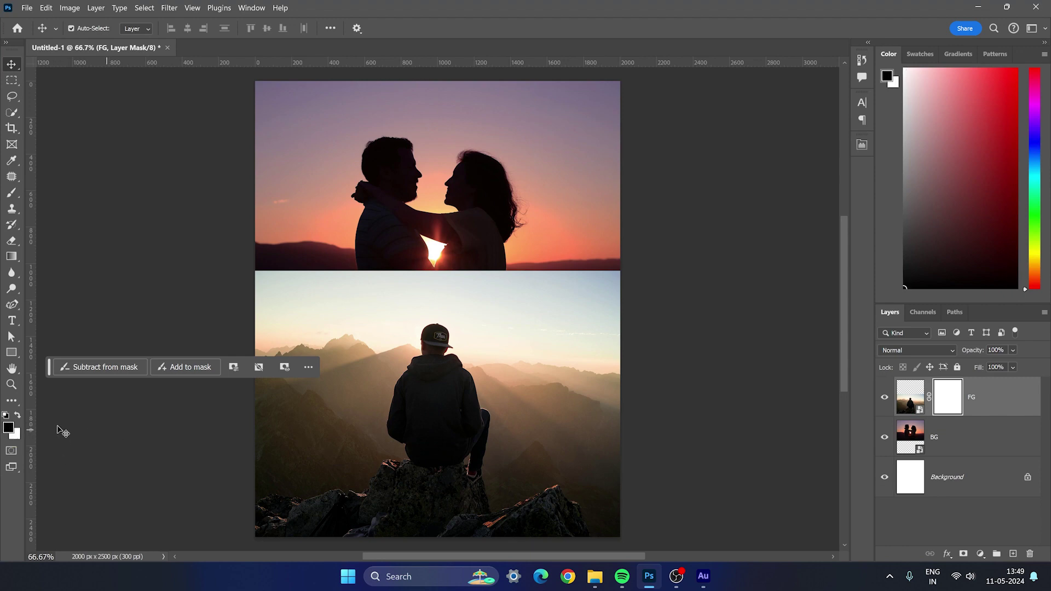
{"action": "left_click", "coordinate": [9, 427]}
{"action": "left_click", "coordinate": [131, 453]}
{"action": "left_click_drag", "start_coordinate": [130, 454], "coordinate": [49, 521]}
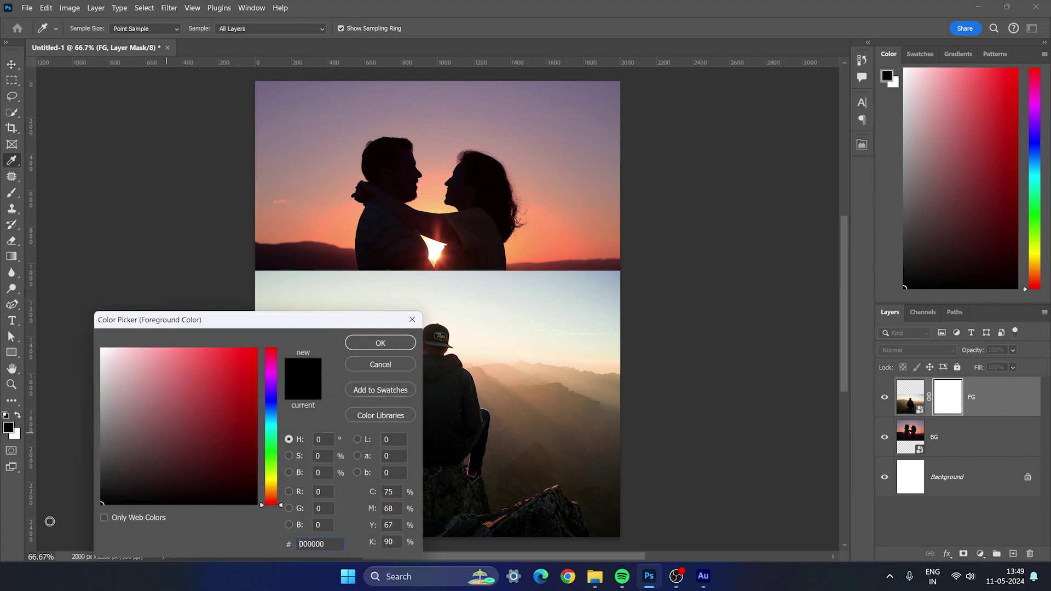
{"action": "left_click", "coordinate": [382, 345]}
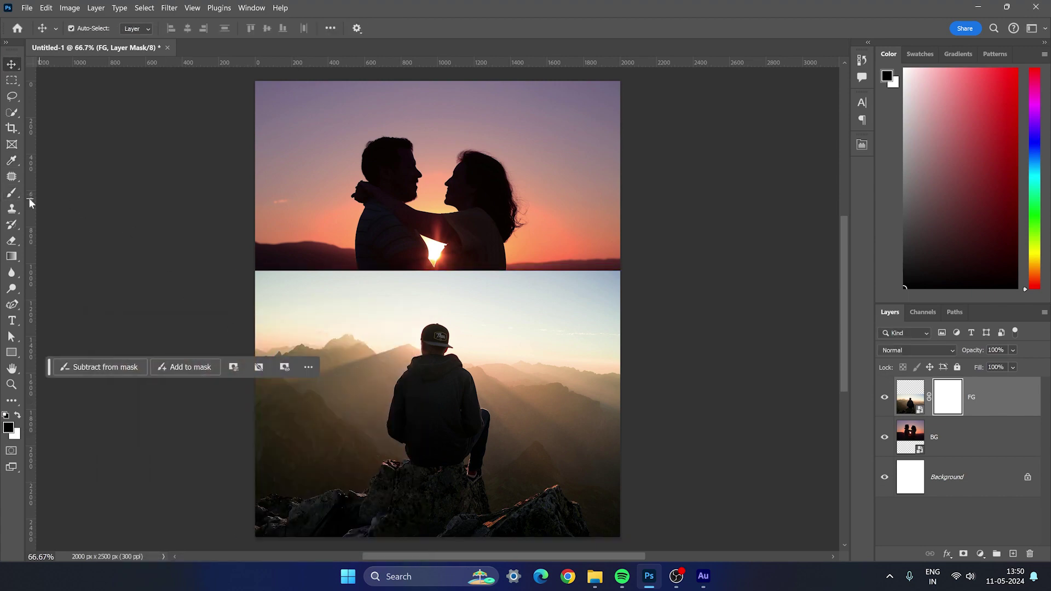
Choose a Soft Round brush at 0% hardness, about 1000 px, with the Brush tool
{"action": "left_click", "coordinate": [13, 195]}
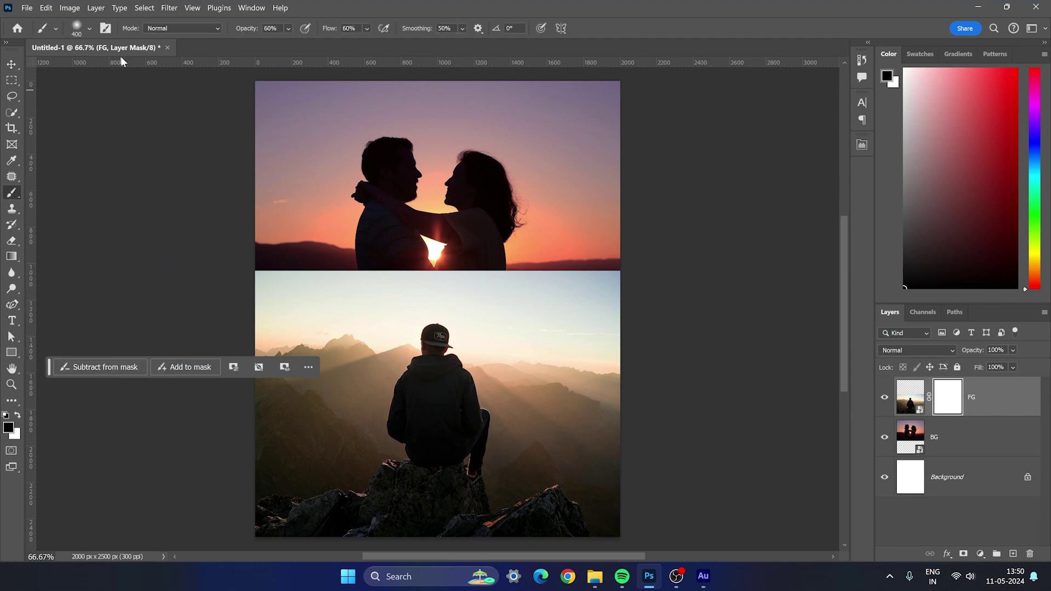
{"action": "left_click", "coordinate": [89, 31]}
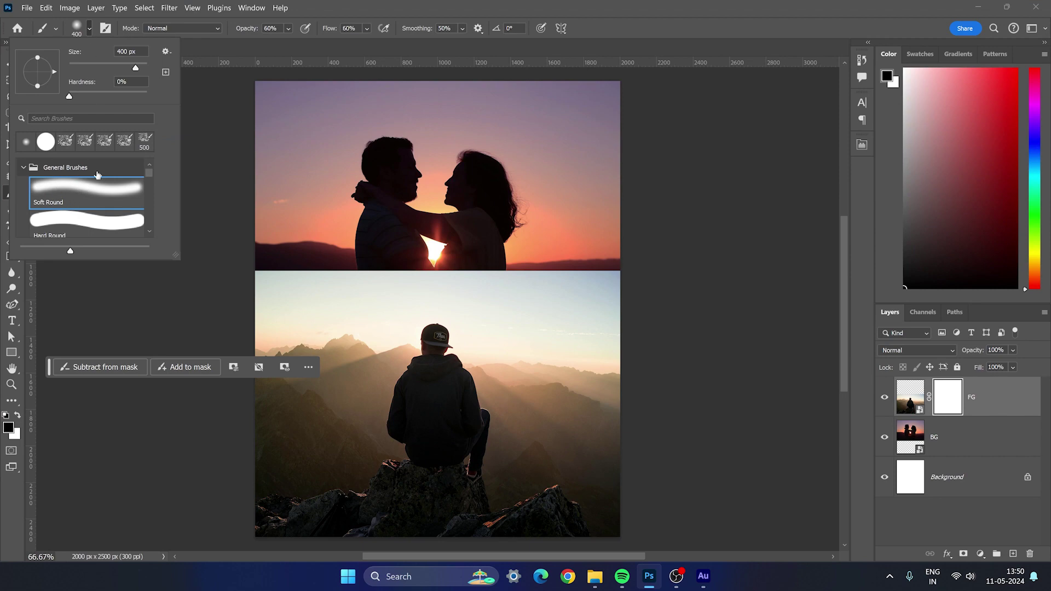
{"action": "left_click_drag", "start_coordinate": [136, 70], "coordinate": [125, 71]}
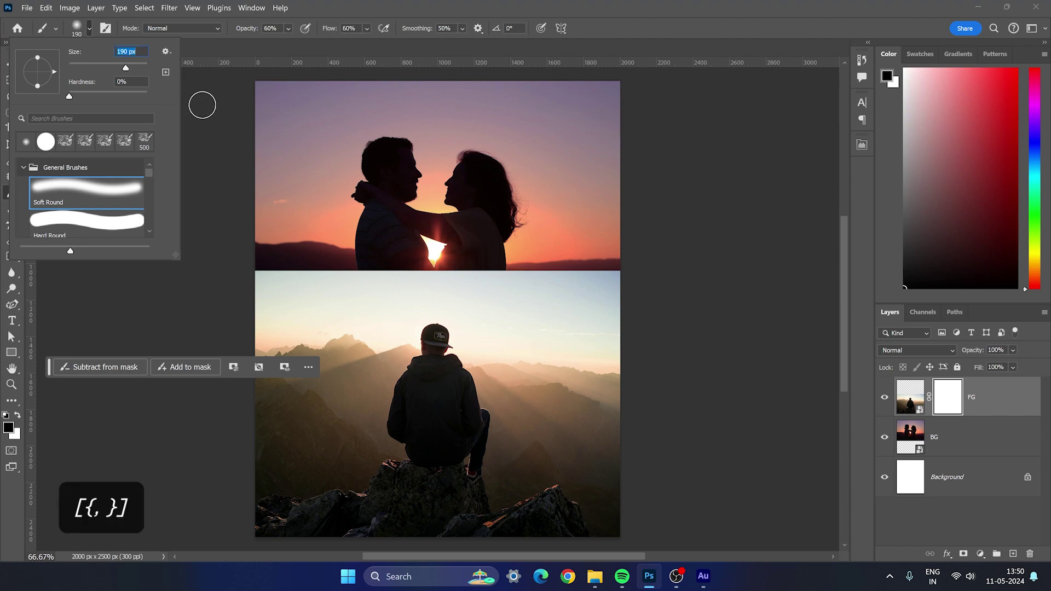
{"action": "left_click", "coordinate": [90, 28]}
Paint black along the FG mask's top seam with a 400–800 px soft brush to blend the photos
{"action": "key", "text": "bracketright"}
{"action": "key", "text": "bracketright"}
{"action": "key", "text": "bracketright"}
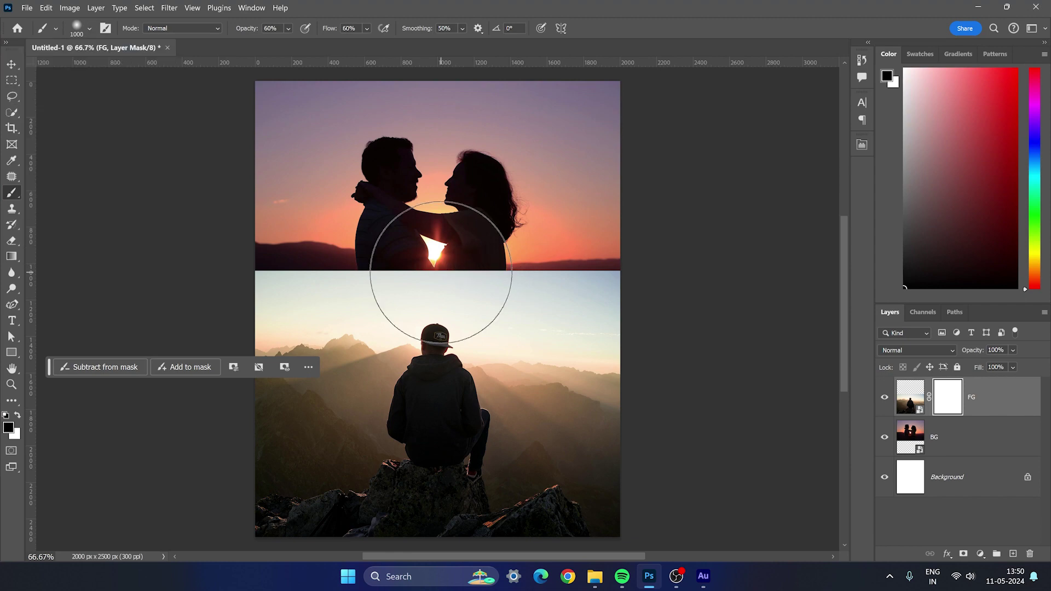
{"action": "key", "text": "bracketleft"}
{"action": "key", "text": "bracketleft"}
{"action": "key", "text": "bracketleft"}
{"action": "key", "text": "bracketleft"}
{"action": "key", "text": "bracketleft"}
{"action": "key", "text": "bracketleft"}
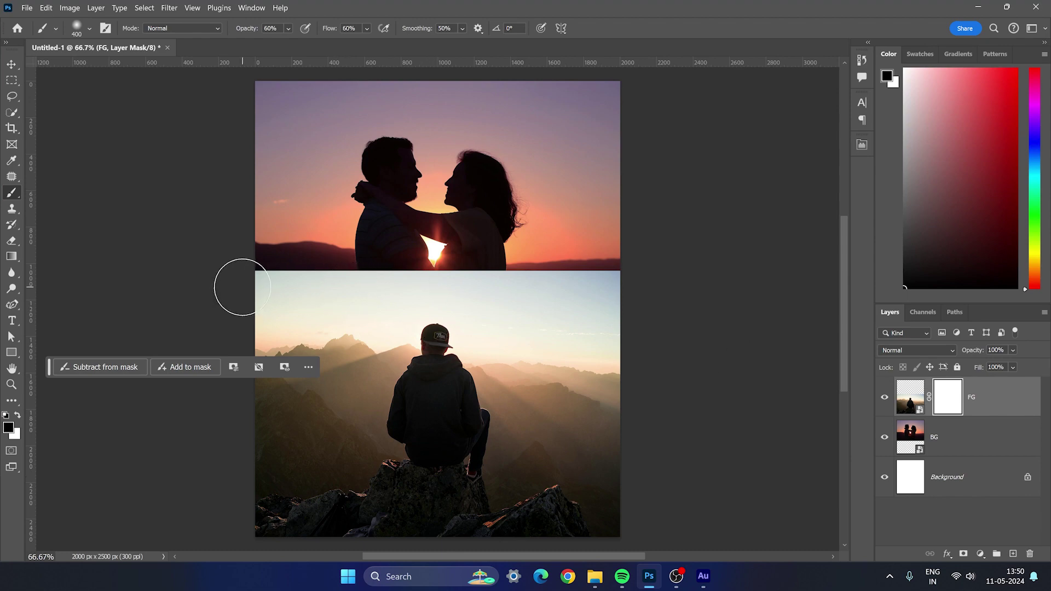
{"action": "key", "text": "]"}
{"action": "mouse_move", "coordinate": [235, 281]}
{"action": "left_mouse_down"}
{"action": "mouse_move", "coordinate": [422, 211]}
{"action": "mouse_move", "coordinate": [520, 227]}
{"action": "mouse_move", "coordinate": [502, 228]}
{"action": "left_mouse_up"}
{"action": "key", "text": "]"}
{"action": "key", "text": "]"}
{"action": "key", "text": "]"}
{"action": "mouse_move", "coordinate": [408, 222]}
{"action": "left_mouse_down"}
{"action": "mouse_move", "coordinate": [480, 222]}
{"action": "mouse_move", "coordinate": [469, 241]}
{"action": "mouse_move", "coordinate": [520, 222]}
{"action": "mouse_move", "coordinate": [404, 214]}
{"action": "left_mouse_up"}
{"action": "key", "text": "["}
{"action": "key", "text": "["}
{"action": "key", "text": "["}
{"action": "key", "text": "["}
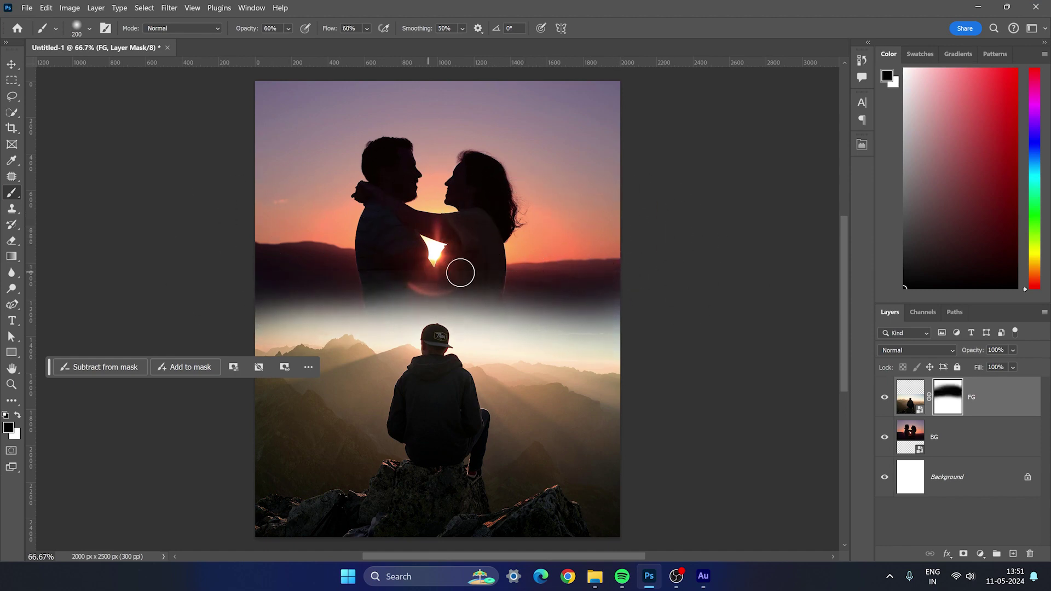
{"action": "key", "text": "["}
{"action": "key", "text": "]"}
{"action": "key", "text": "]"}
{"action": "key", "text": "]"}
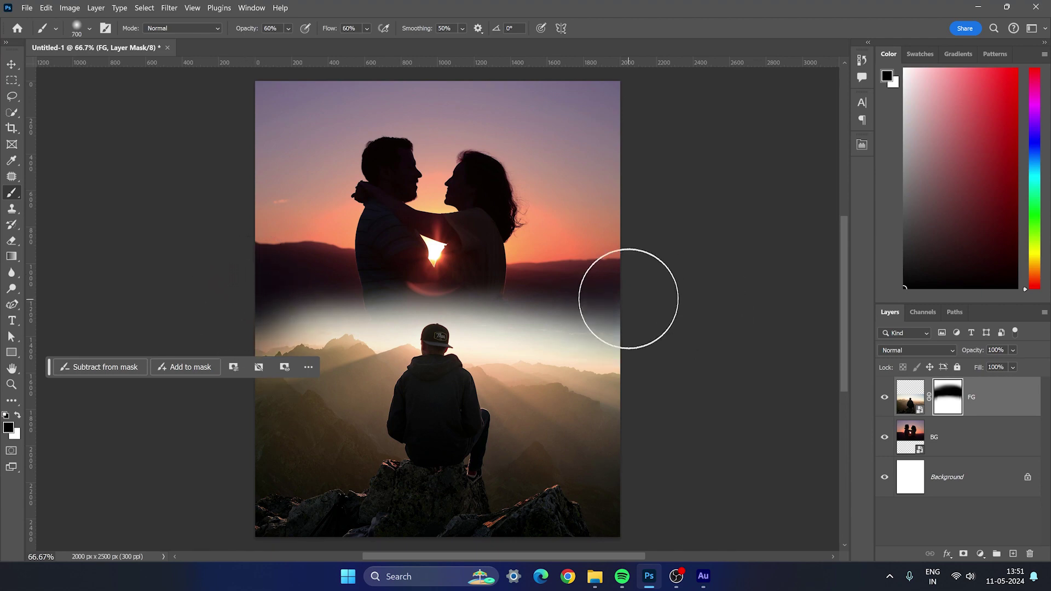
{"action": "left_click_drag", "start_coordinate": [615, 293], "coordinate": [631, 309]}
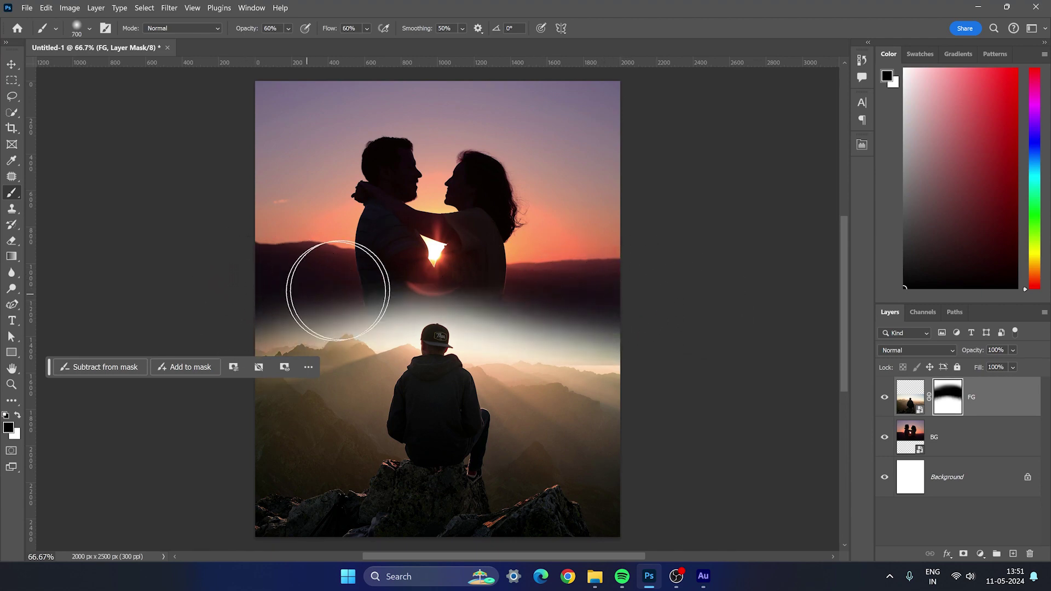
{"action": "left_click", "coordinate": [10, 65]}
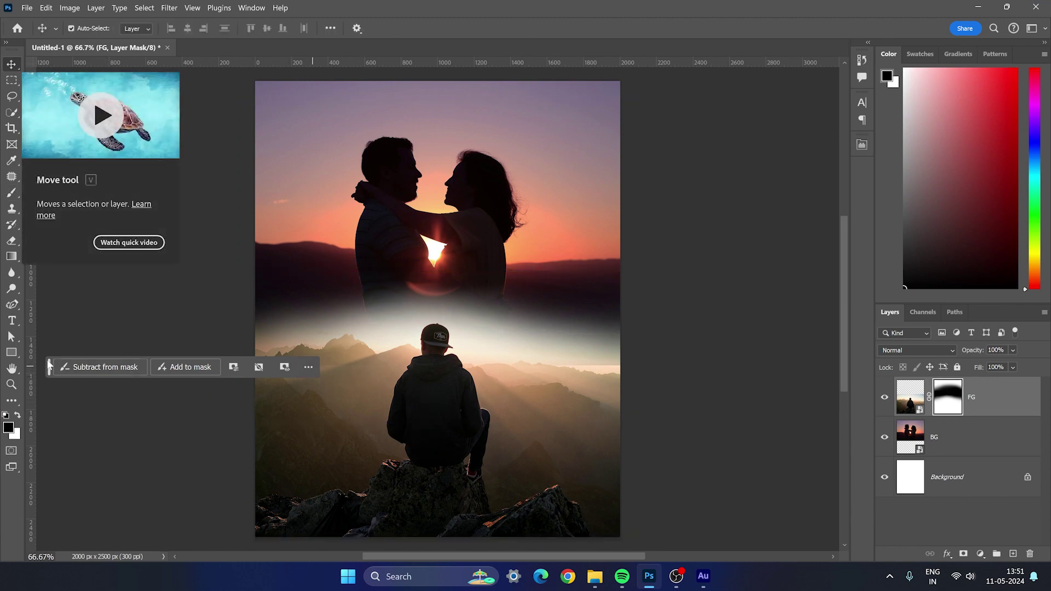
{"action": "mouse_move", "coordinate": [49, 365]}
{"action": "left_mouse_down"}
{"action": "mouse_move", "coordinate": [668, 290]}
{"action": "mouse_move", "coordinate": [633, 145]}
{"action": "mouse_move", "coordinate": [615, 176]}
{"action": "mouse_move", "coordinate": [358, 88]}
{"action": "left_mouse_up"}
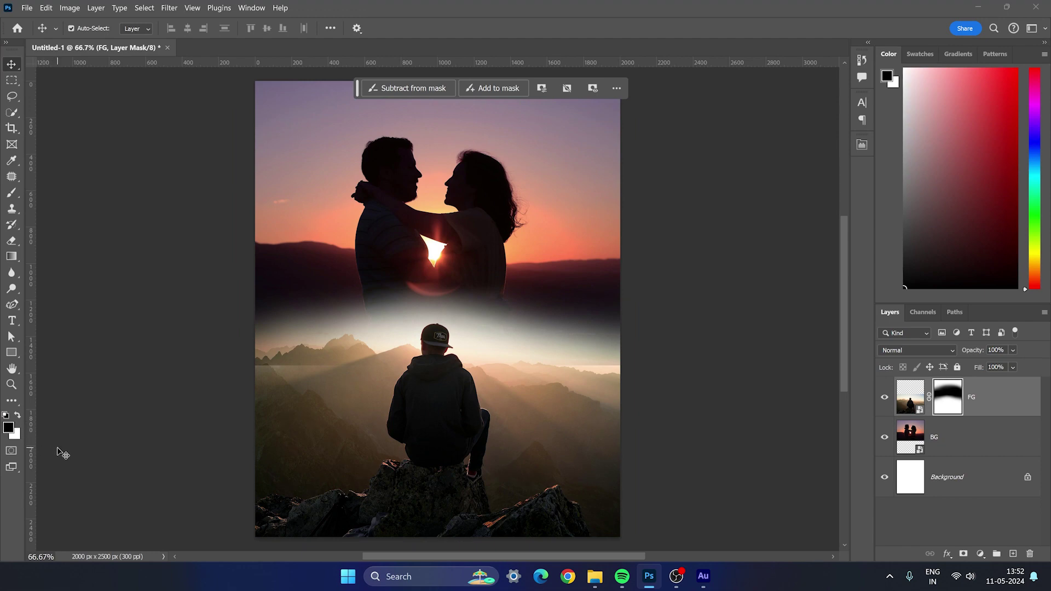
Paint white on the FG mask with a 200 px brush to restore the mountain peaks
{"action": "key", "text": "x"}
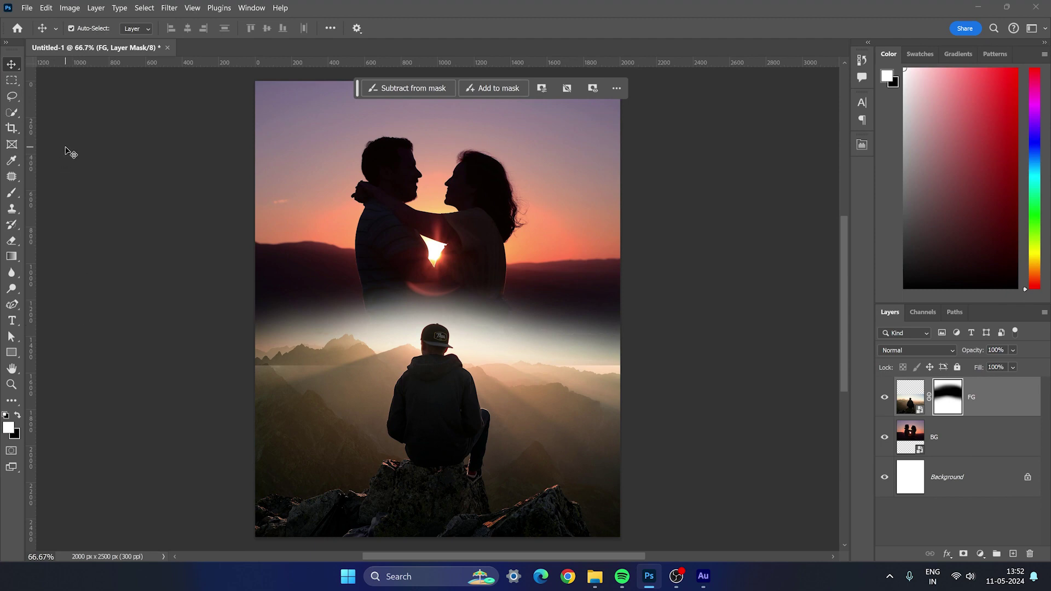
{"action": "left_click", "coordinate": [11, 195]}
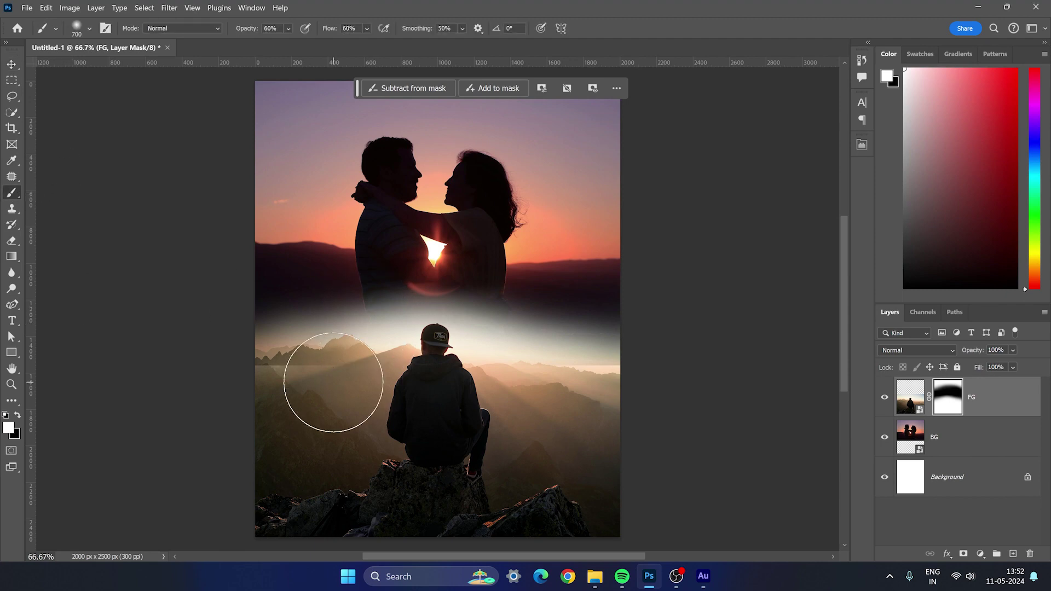
{"action": "key", "text": "bracketleft"}
{"action": "key", "text": "bracketleft"}
{"action": "key", "text": "bracketleft"}
{"action": "key", "text": "bracketleft"}
{"action": "key", "text": "bracketleft"}
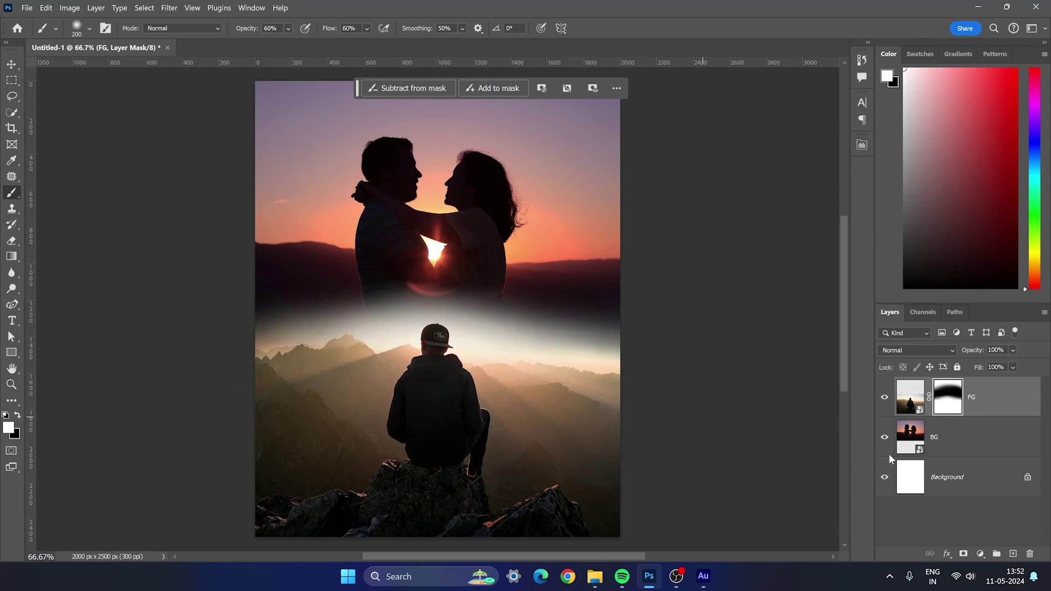
{"action": "left_click", "coordinate": [11, 64]}
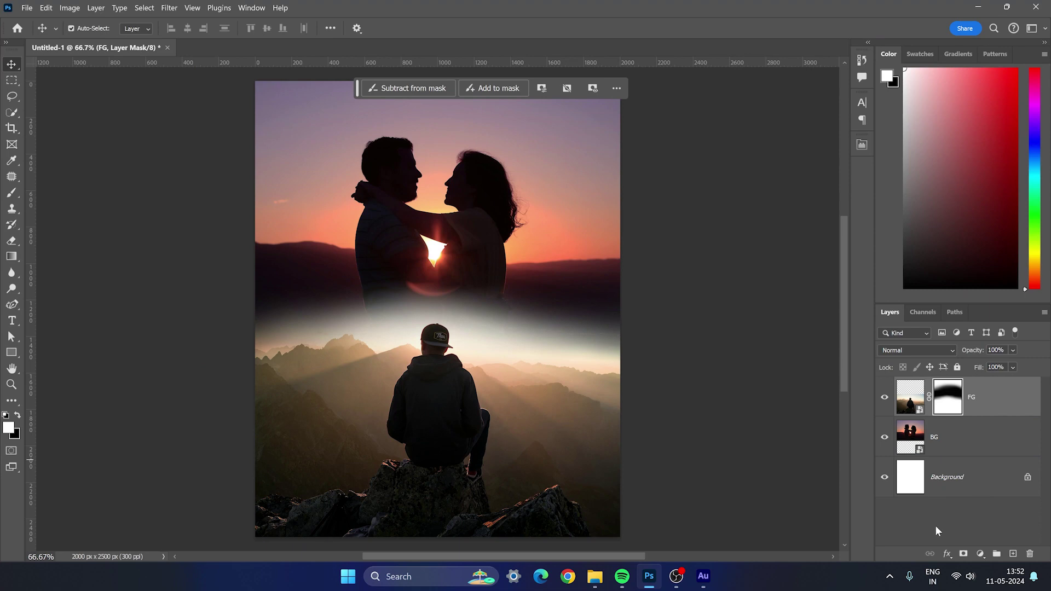
Add a Gradient Map adjustment layer running from black at 0 to white at 100
{"action": "left_click", "coordinate": [980, 554]}
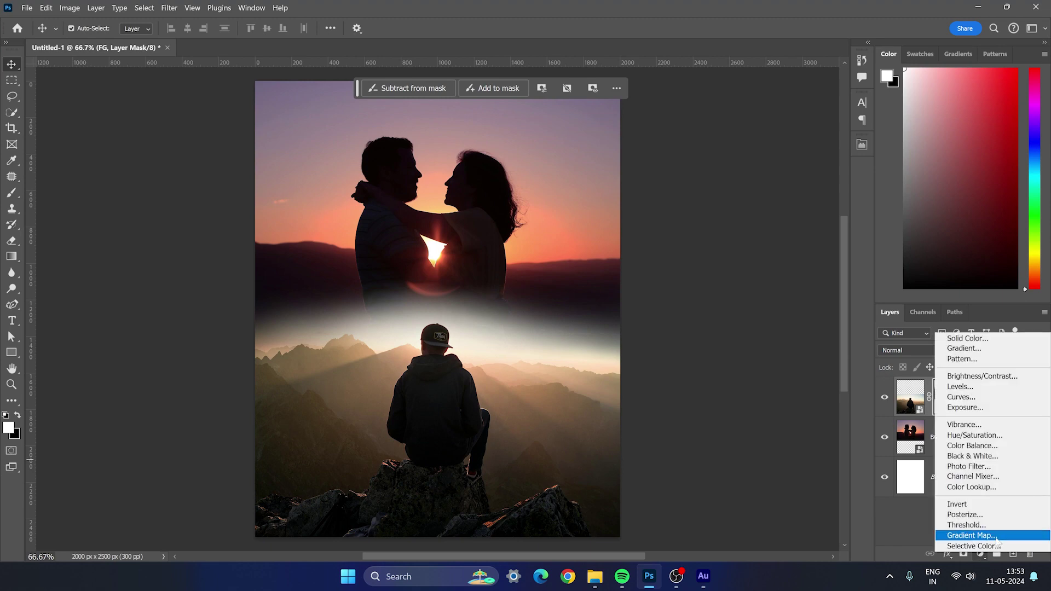
{"action": "left_click", "coordinate": [996, 540]}
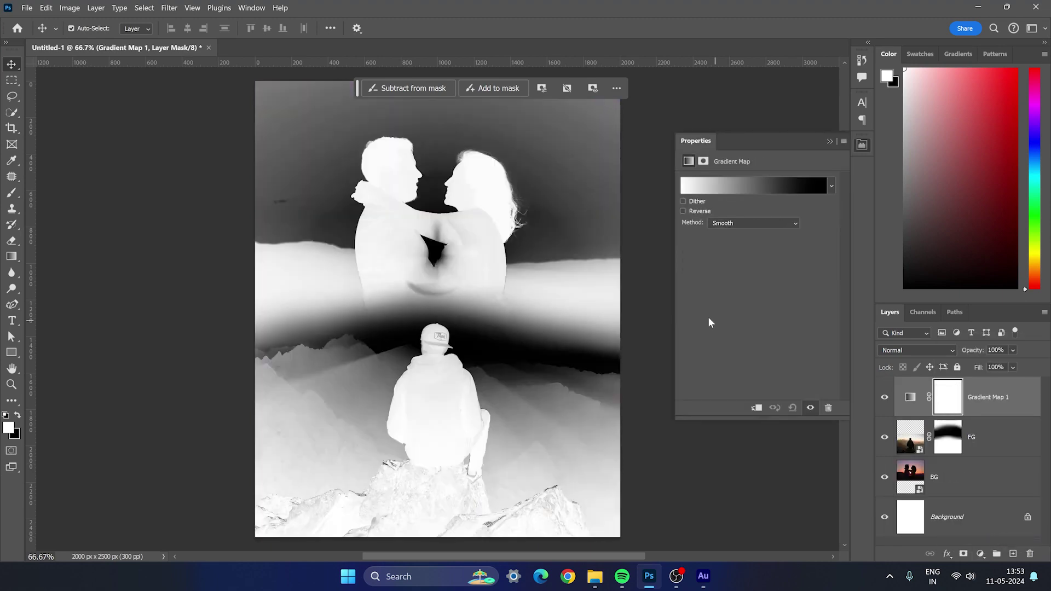
{"action": "left_click", "coordinate": [749, 188]}
{"action": "left_click_drag", "start_coordinate": [214, 200], "coordinate": [248, 151]}
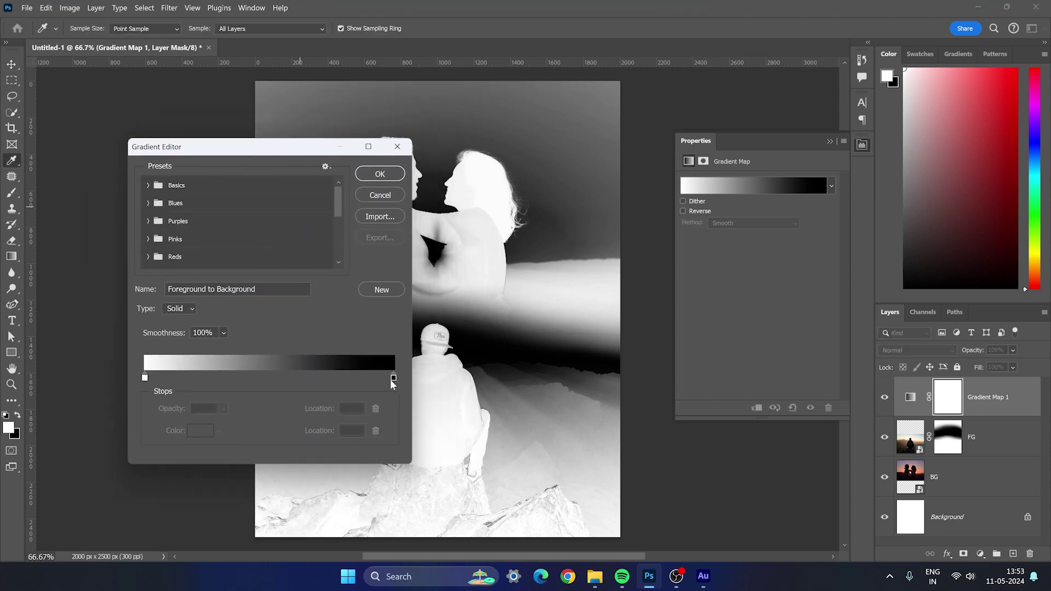
{"action": "left_click_drag", "start_coordinate": [393, 381], "coordinate": [202, 378]}
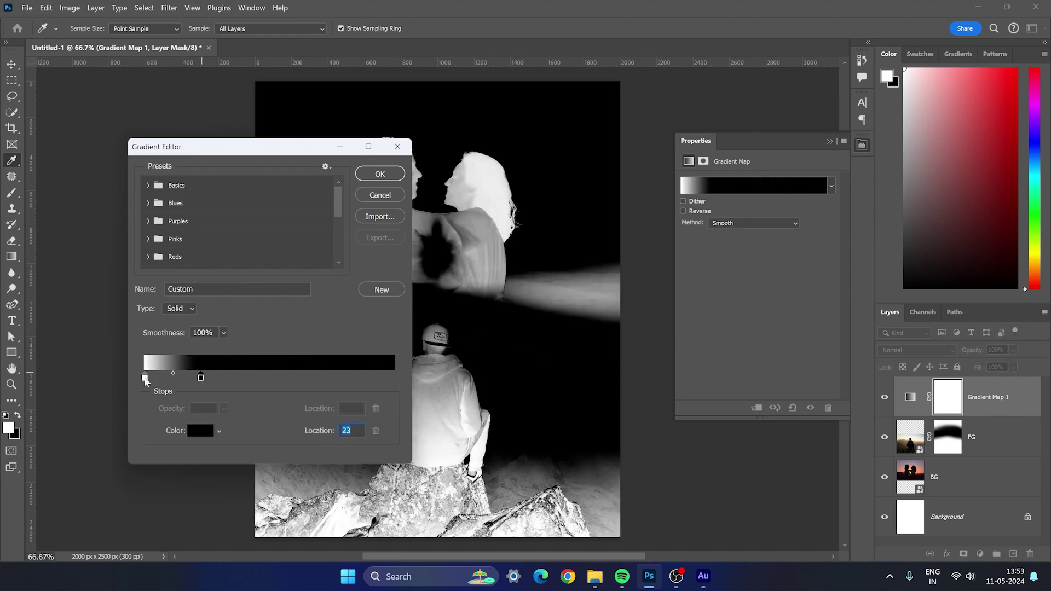
{"action": "left_click_drag", "start_coordinate": [145, 377], "coordinate": [400, 383]}
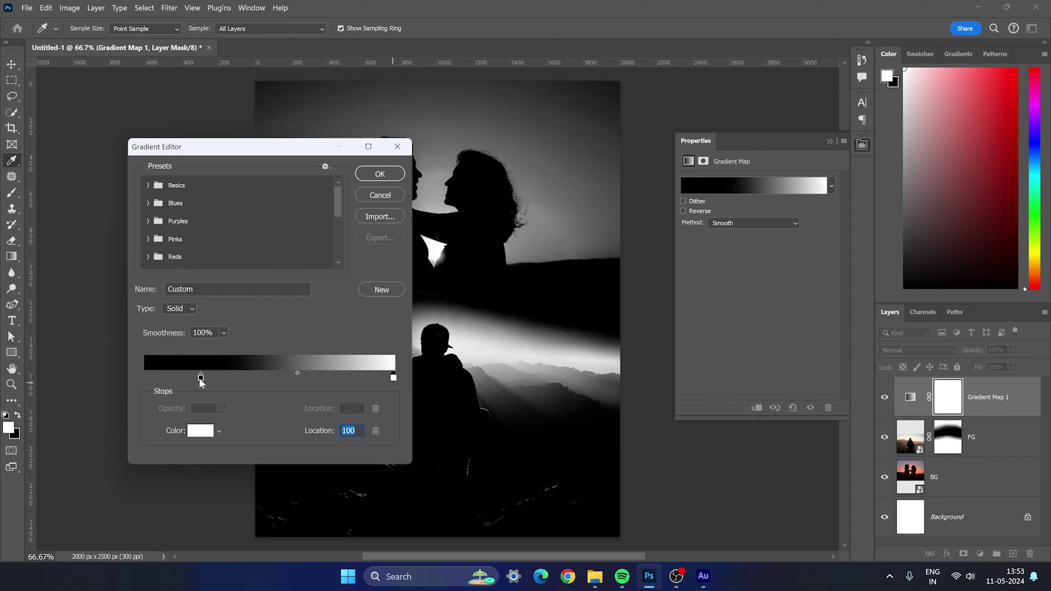
{"action": "left_click_drag", "start_coordinate": [201, 378], "coordinate": [143, 377]}
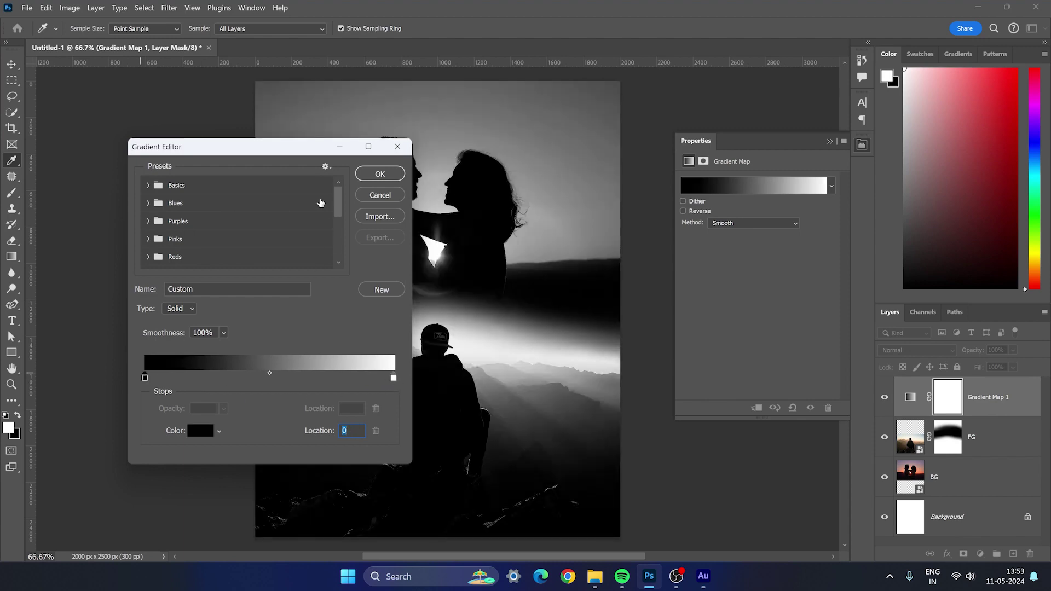
{"action": "left_click_drag", "start_coordinate": [289, 152], "coordinate": [227, 149]}
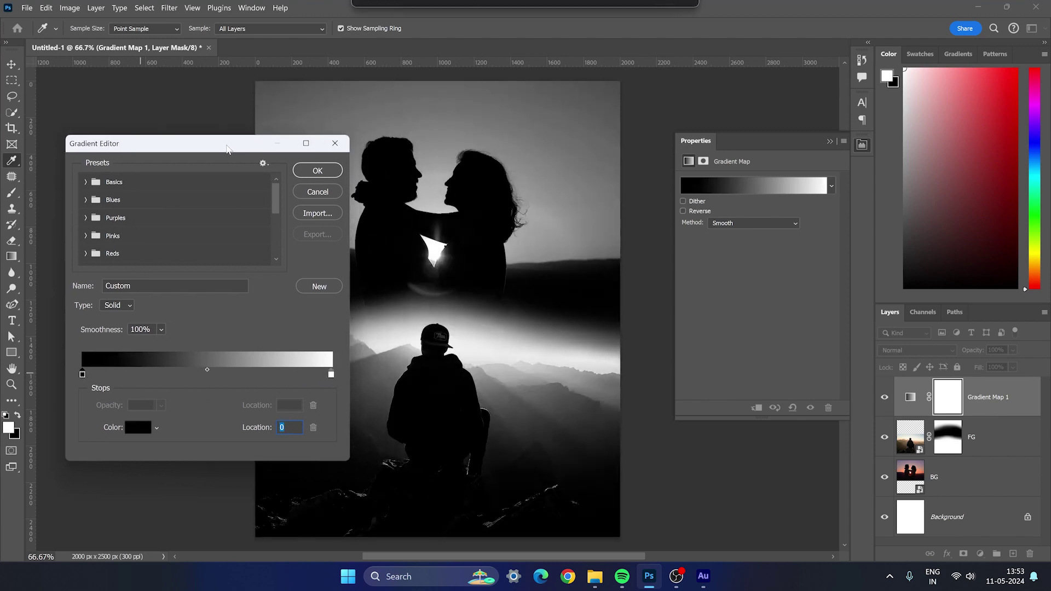
{"action": "left_click", "coordinate": [318, 171]}
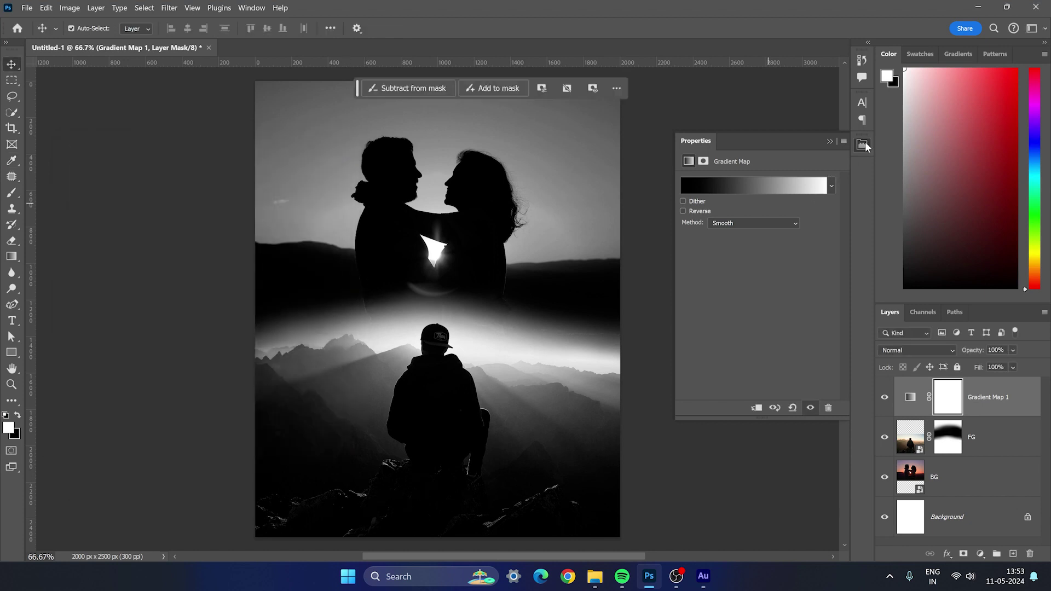
{"action": "left_click", "coordinate": [864, 145]}
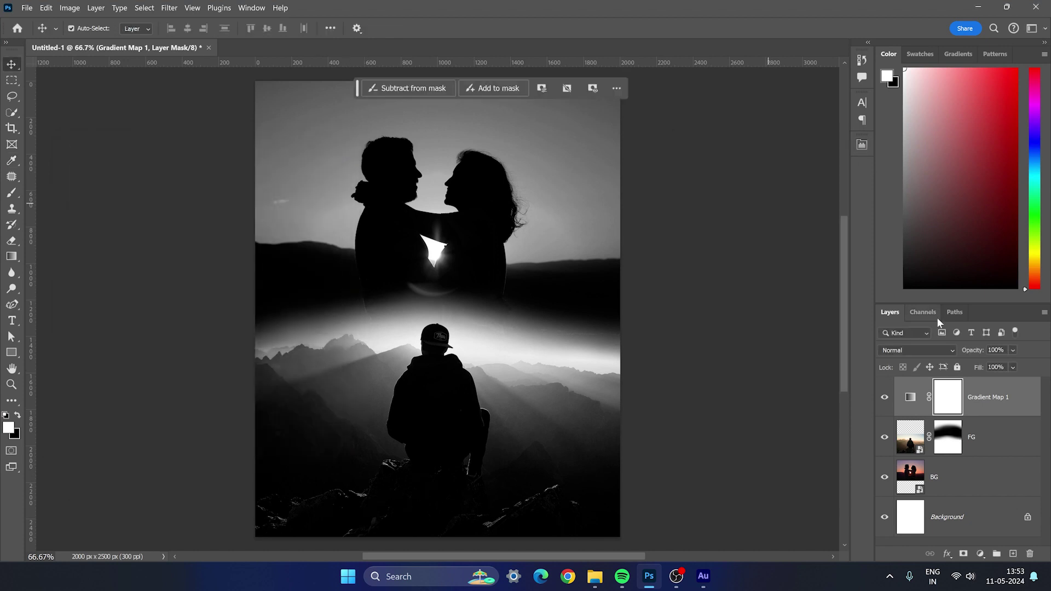
Clip Gradient Map 1 to the FG layer with an Alt-click between them
{"action": "left_click", "coordinate": [980, 439]}
{"action": "left_click", "coordinate": [1002, 407]}
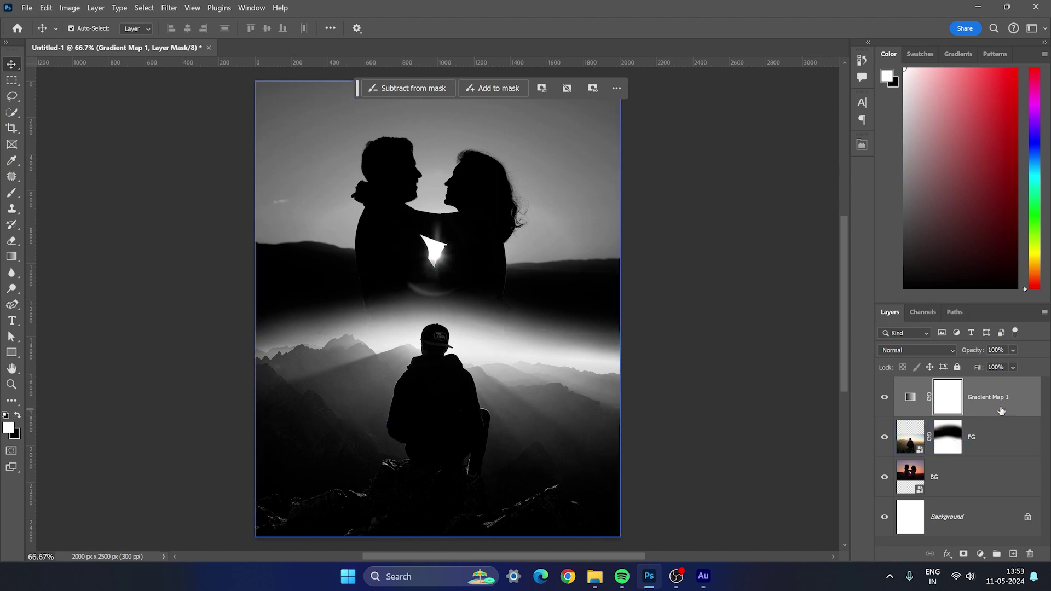
{"action": "left_click", "coordinate": [1005, 437]}
{"action": "left_click", "coordinate": [980, 477]}
{"action": "left_click", "coordinate": [991, 412]}
{"action": "left_click", "coordinate": [997, 415], "text": "alt"}
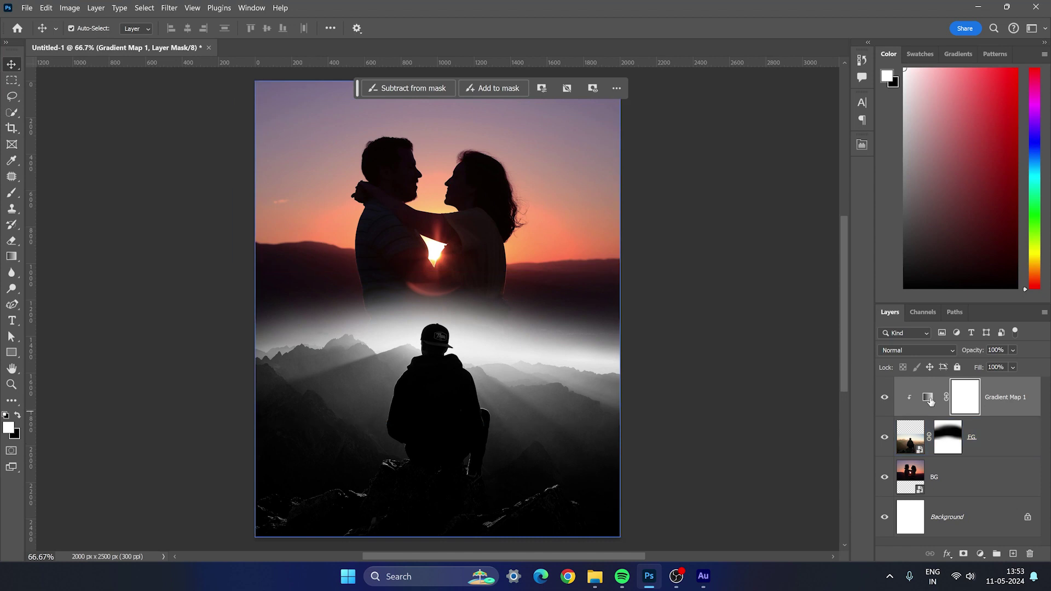
Change the gradient map's white end to a peach orange sampled from the sunset
{"action": "double_click", "coordinate": [929, 399]}
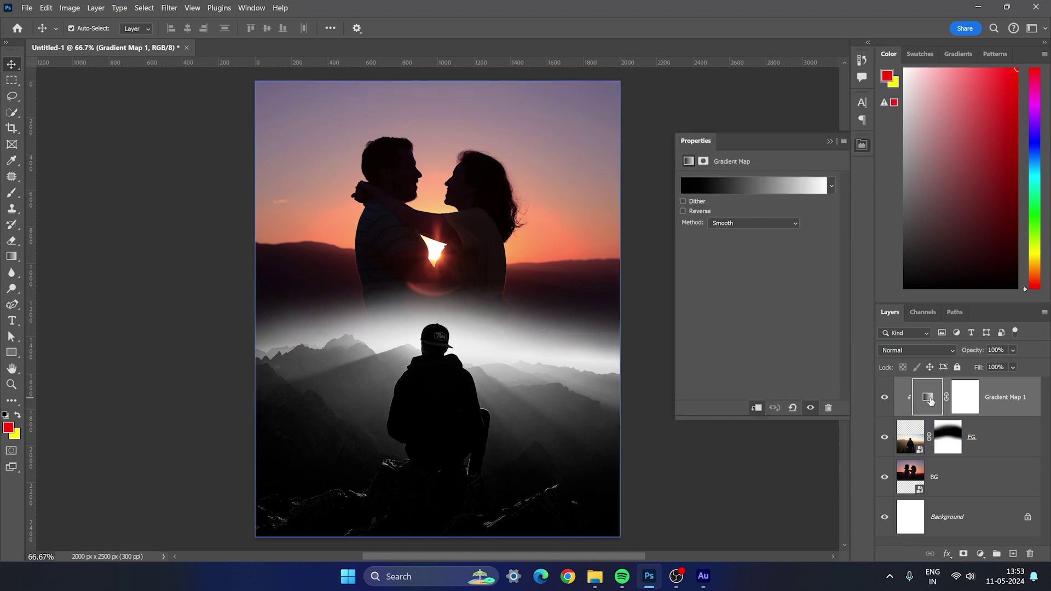
{"action": "left_click", "coordinate": [730, 186]}
{"action": "mouse_move", "coordinate": [227, 147]}
{"action": "left_mouse_down"}
{"action": "mouse_move", "coordinate": [193, 149]}
{"action": "mouse_move", "coordinate": [210, 153]}
{"action": "left_mouse_up"}
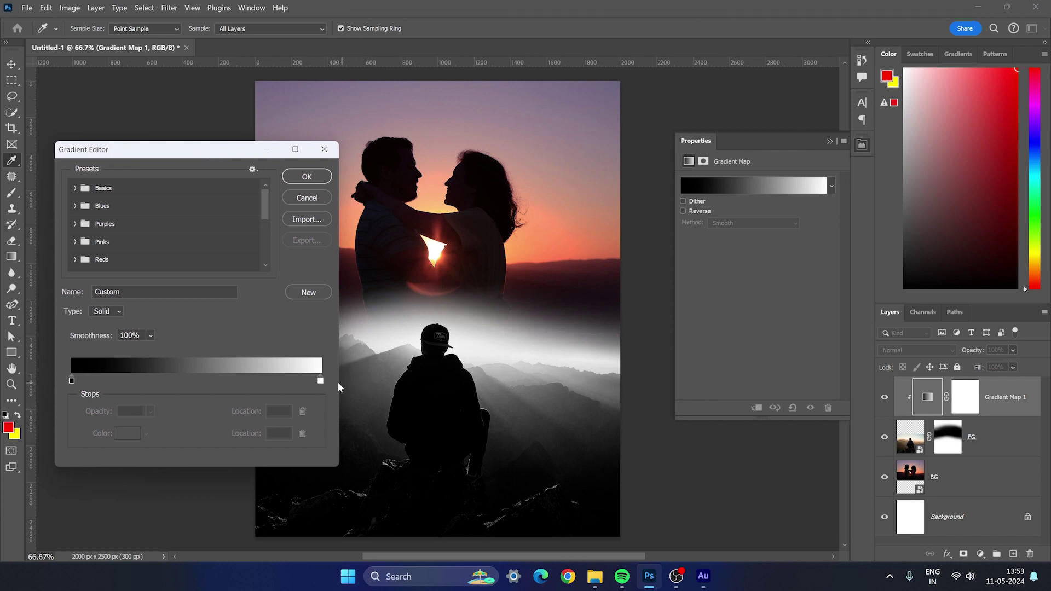
{"action": "left_click", "coordinate": [320, 381]}
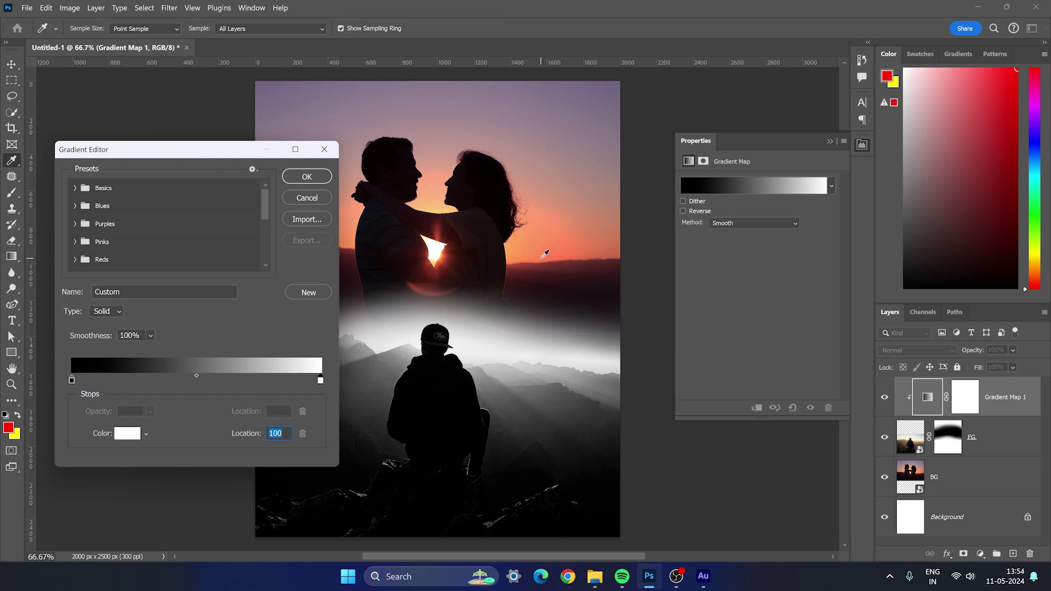
{"action": "left_click", "coordinate": [544, 254]}
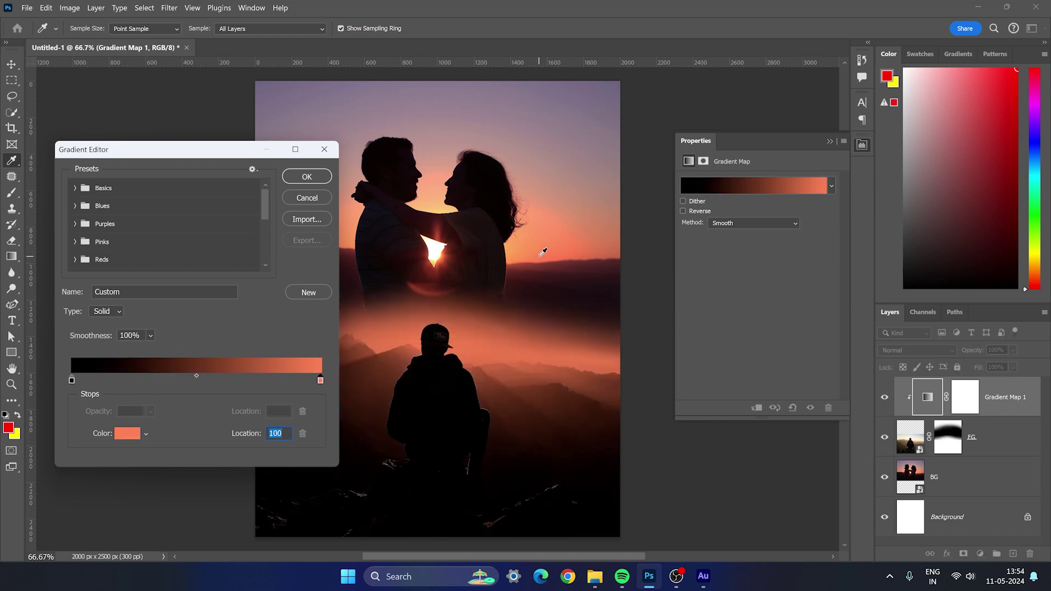
{"action": "left_click_drag", "start_coordinate": [539, 256], "coordinate": [536, 240]}
{"action": "left_click", "coordinate": [315, 185]}
Switch to the Move tool, click the BG layer and click off it, then bring up the adjustment layer list
{"action": "key", "text": "v"}
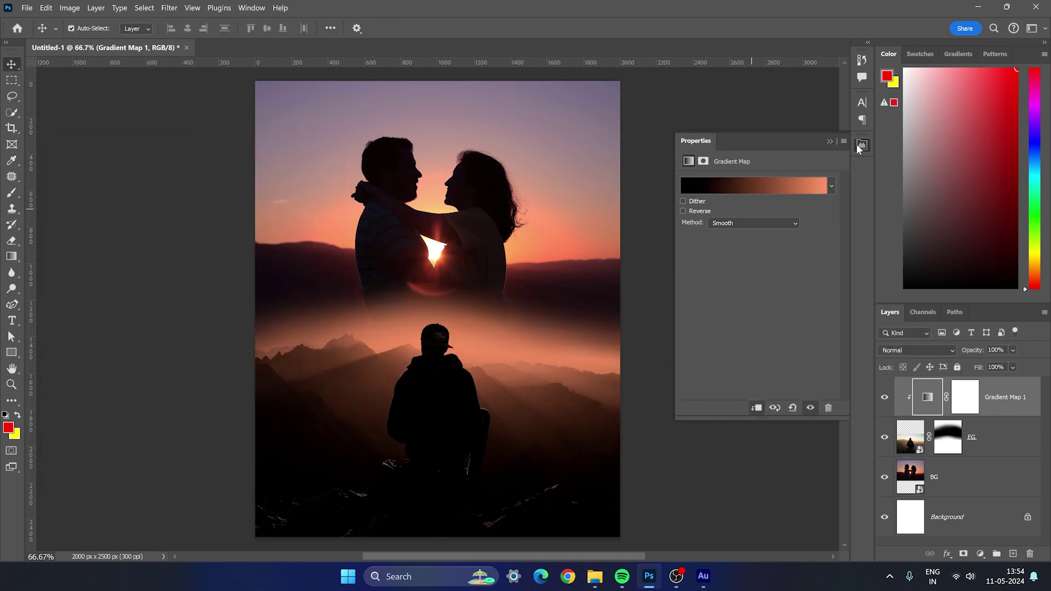
{"action": "left_click", "coordinate": [560, 281]}
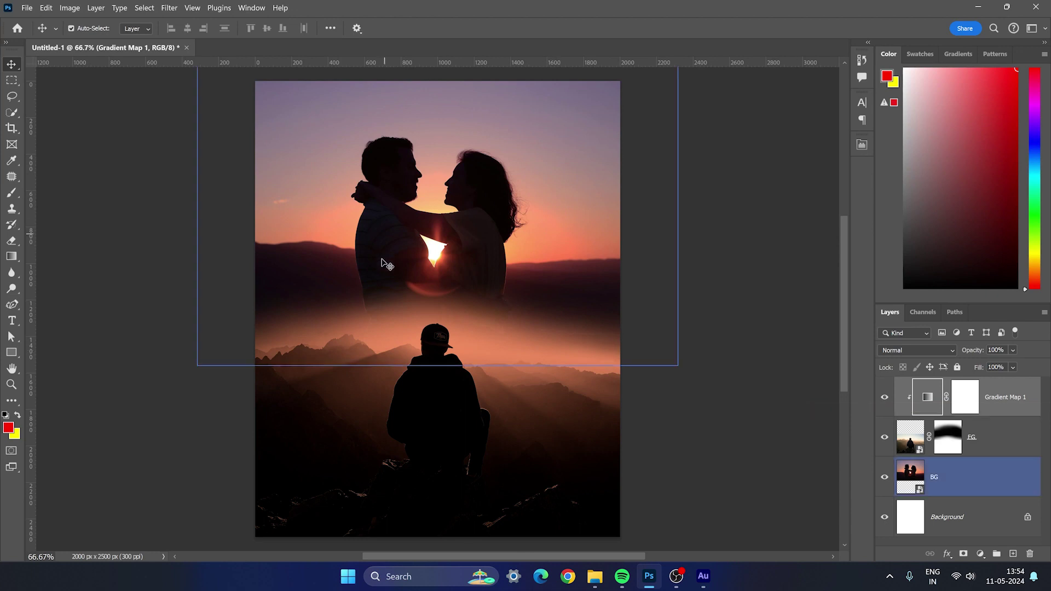
{"action": "left_click", "coordinate": [728, 316]}
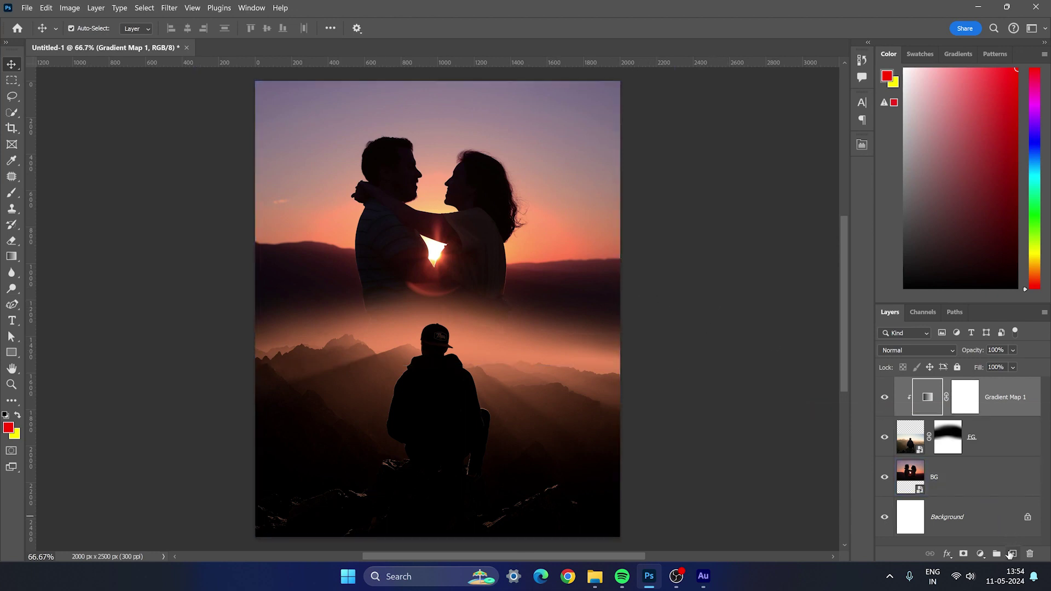
{"action": "left_click", "coordinate": [979, 553]}
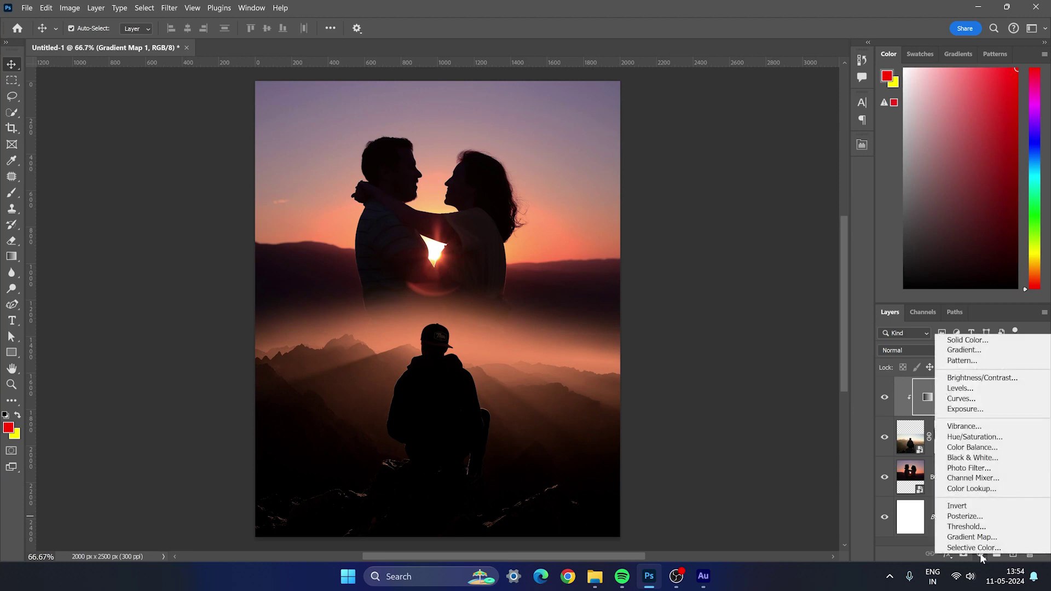
Add a Hue/Saturation adjustment layer with Hue at -10 to push the sunset pinker
{"action": "left_click", "coordinate": [972, 437]}
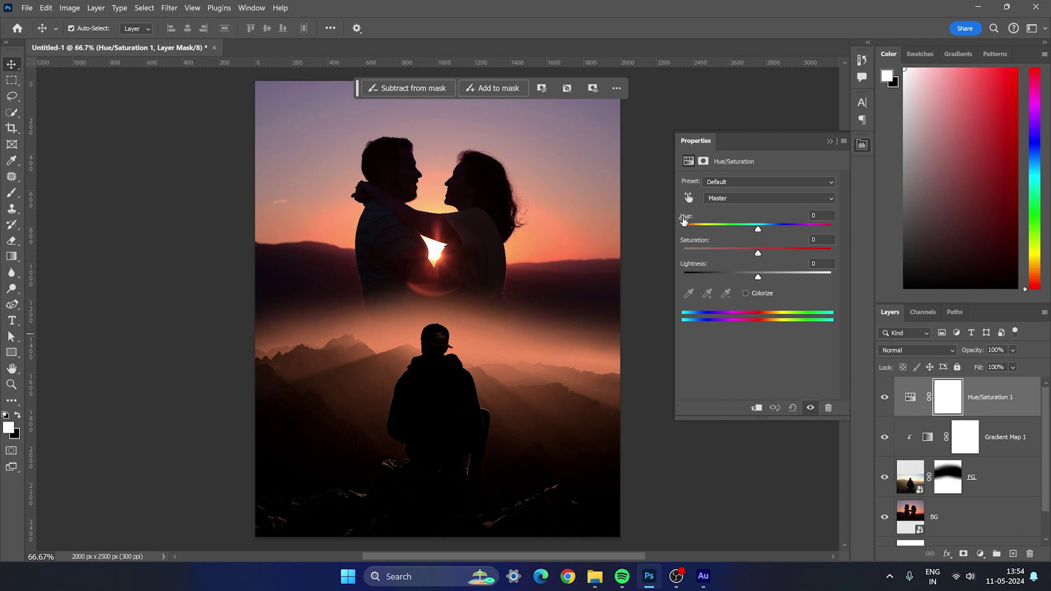
{"action": "left_click_drag", "start_coordinate": [757, 230], "coordinate": [750, 230]}
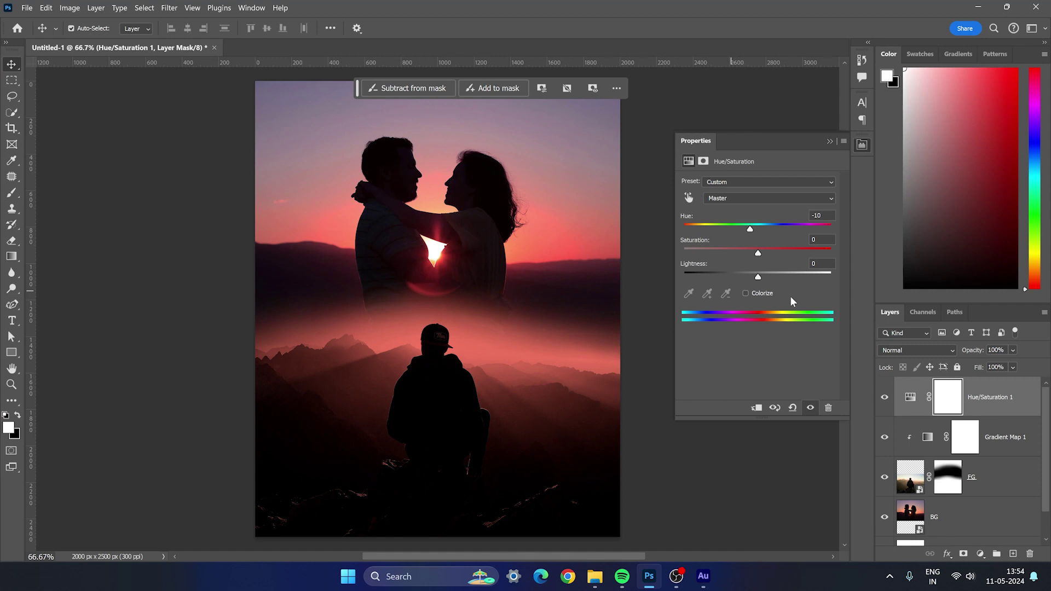
{"action": "left_click", "coordinate": [864, 150]}
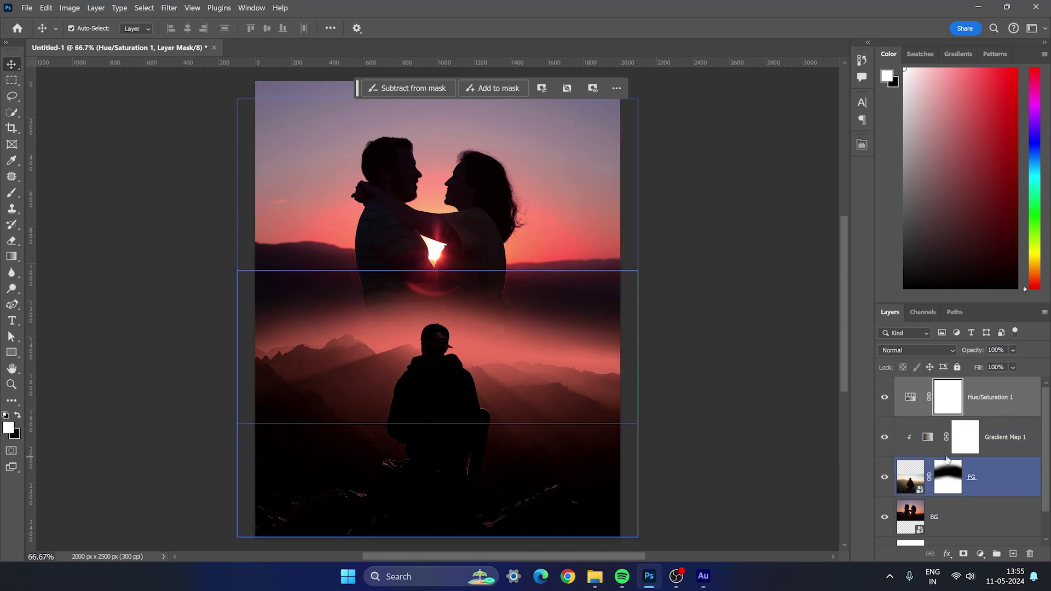
Create a new empty layer and set up a 700 px brush with black foreground
{"action": "left_click", "coordinate": [1013, 554]}
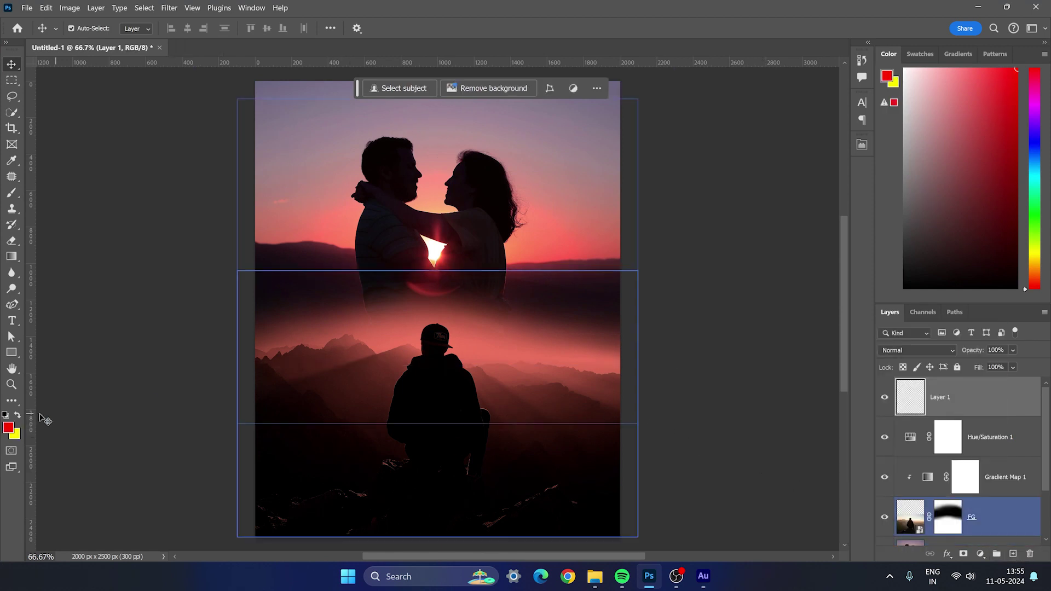
{"action": "left_click", "coordinate": [9, 427]}
{"action": "left_click_drag", "start_coordinate": [164, 381], "coordinate": [79, 512]}
{"action": "left_click", "coordinate": [385, 348]}
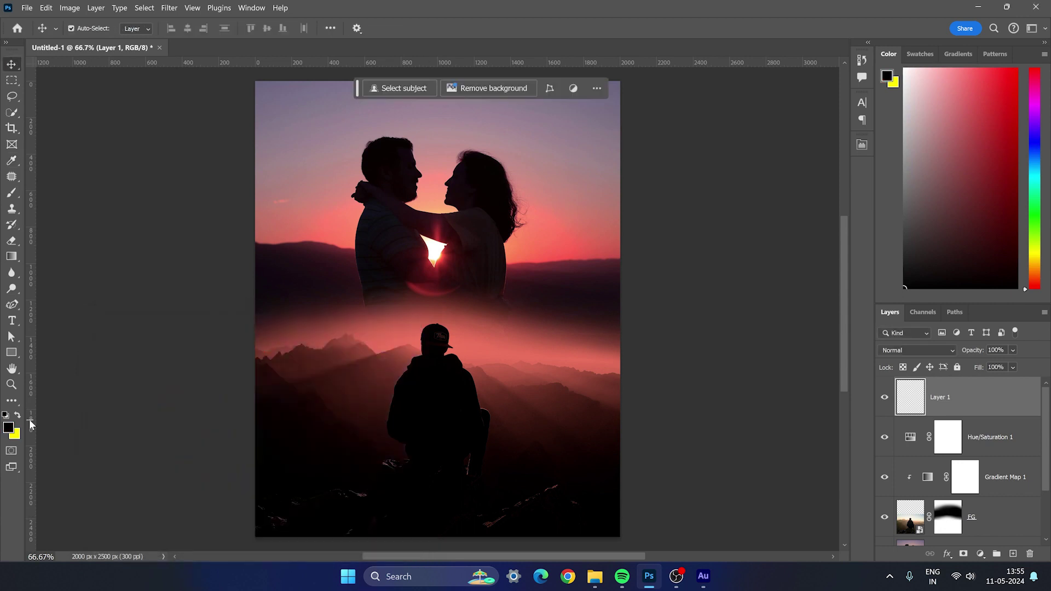
{"action": "left_click", "coordinate": [12, 193]}
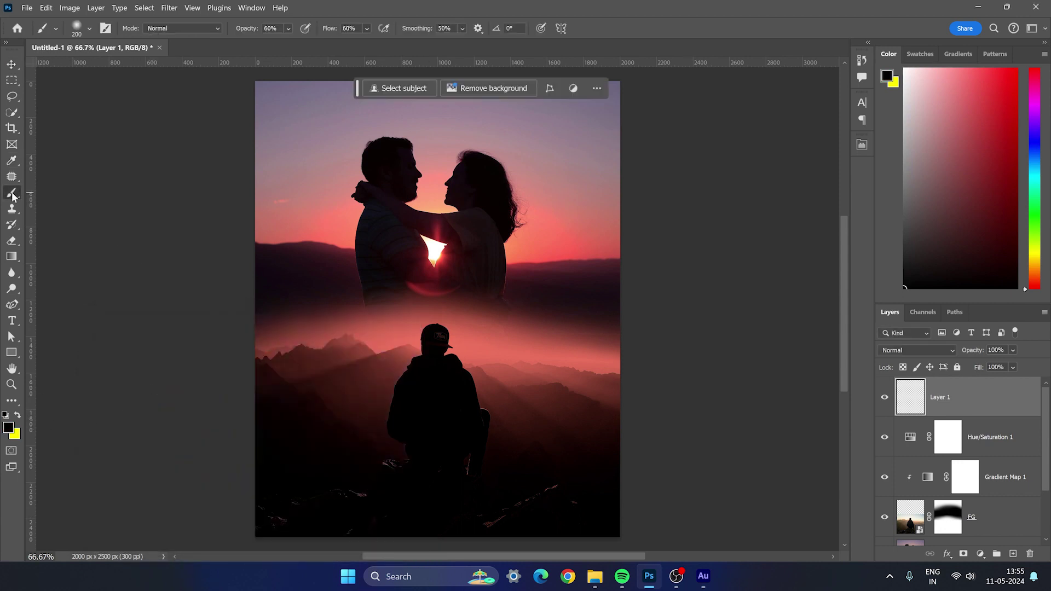
{"action": "key", "text": "bracketright"}
{"action": "key", "text": "bracketright"}
{"action": "key", "text": "bracketright"}
{"action": "key", "text": "bracketright"}
{"action": "key", "text": "bracketright"}
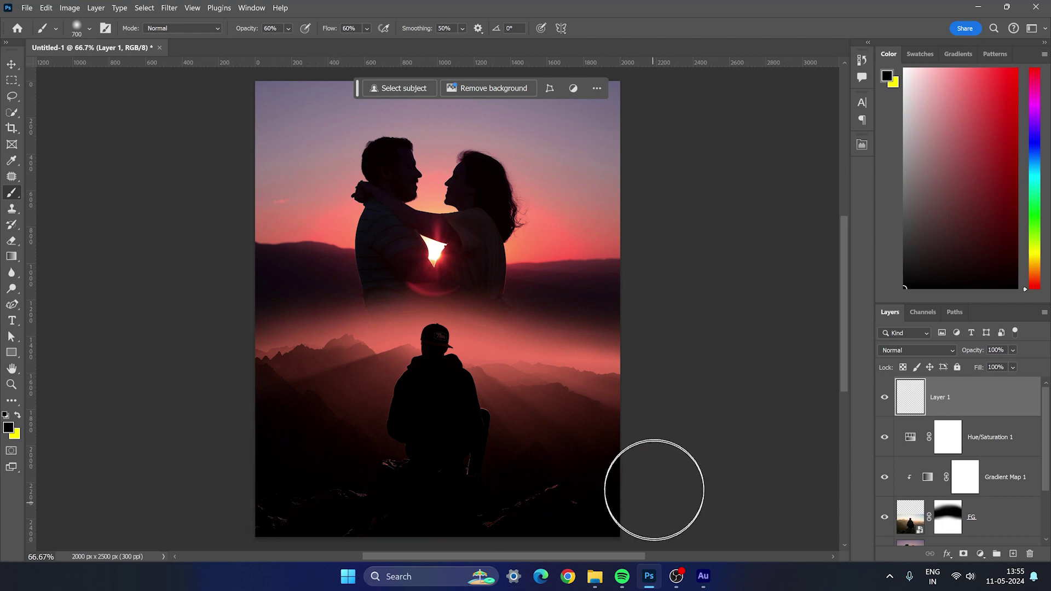
Paint black over the lower mountains and rocks, then set the layer to 90% opacity
{"action": "mouse_move", "coordinate": [506, 476]}
{"action": "left_mouse_down"}
{"action": "mouse_move", "coordinate": [624, 413]}
{"action": "mouse_move", "coordinate": [519, 461]}
{"action": "left_mouse_up"}
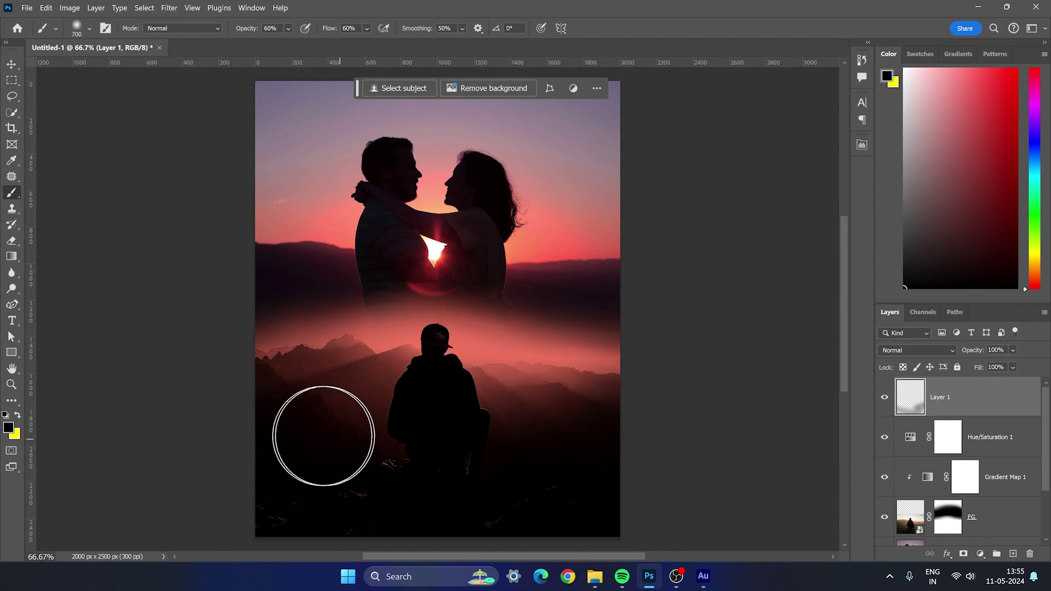
{"action": "left_click_drag", "start_coordinate": [321, 436], "coordinate": [363, 463]}
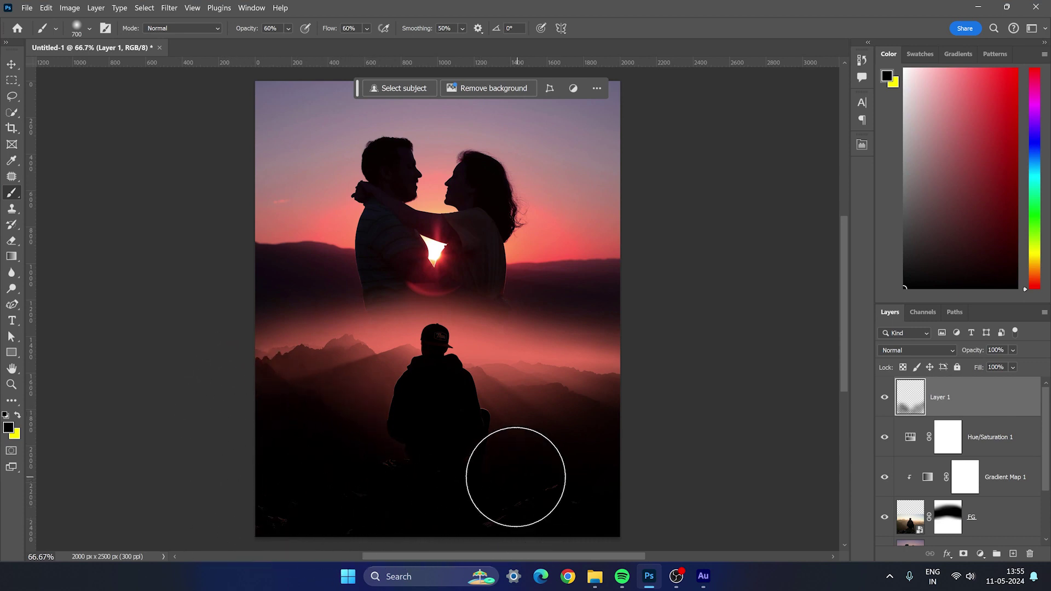
{"action": "left_click_drag", "start_coordinate": [516, 501], "coordinate": [452, 533]}
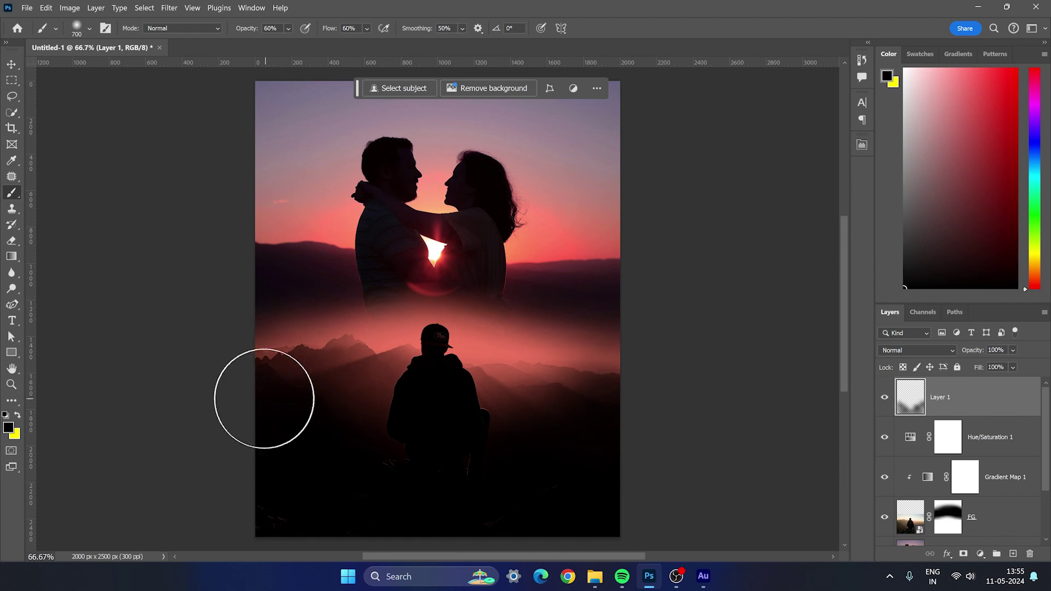
{"action": "left_click_drag", "start_coordinate": [394, 448], "coordinate": [526, 451]}
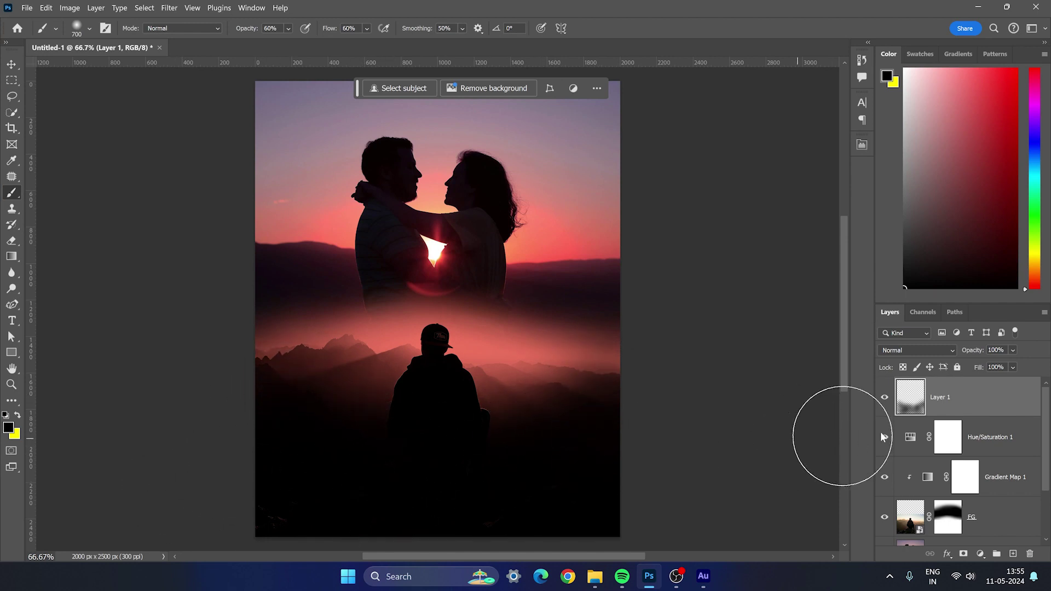
{"action": "left_click", "coordinate": [1012, 350]}
{"action": "mouse_move", "coordinate": [1043, 366]}
{"action": "left_mouse_down"}
{"action": "mouse_move", "coordinate": [998, 369]}
{"action": "mouse_move", "coordinate": [1038, 376]}
{"action": "left_mouse_up"}
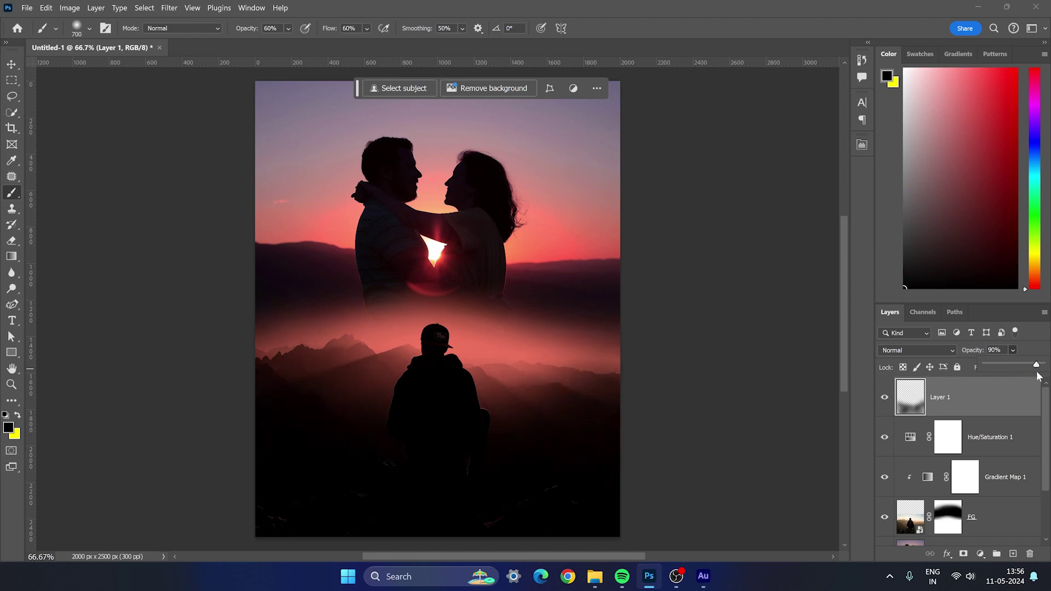
{"action": "left_click", "coordinate": [11, 64]}
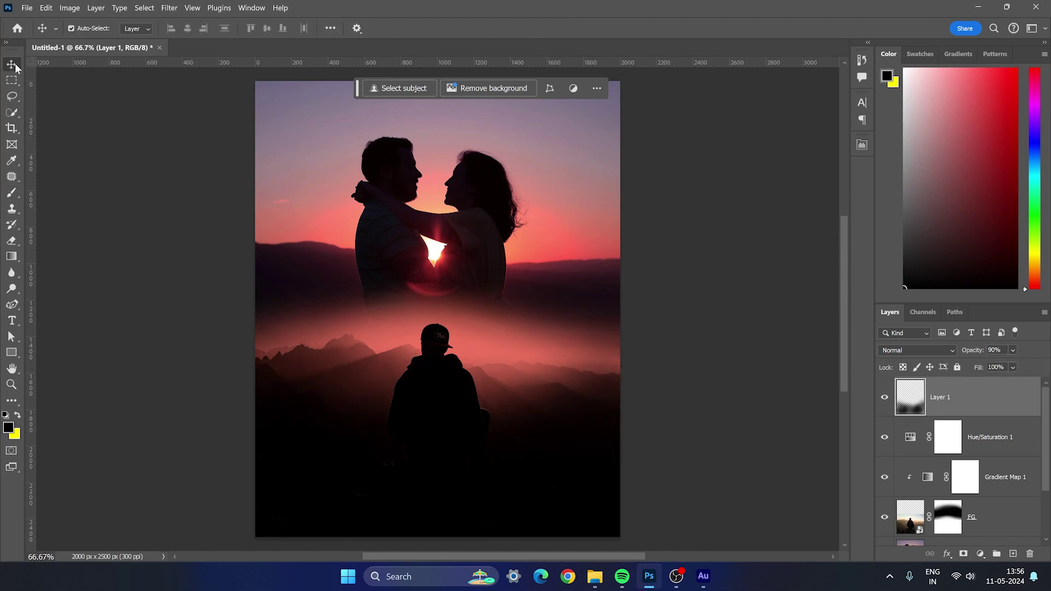
{"action": "left_click", "coordinate": [638, 357]}
Drag the birds image onto the poster and scale it down to about half size
{"action": "left_click", "coordinate": [681, 369]}
{"action": "left_click", "coordinate": [592, 574]}
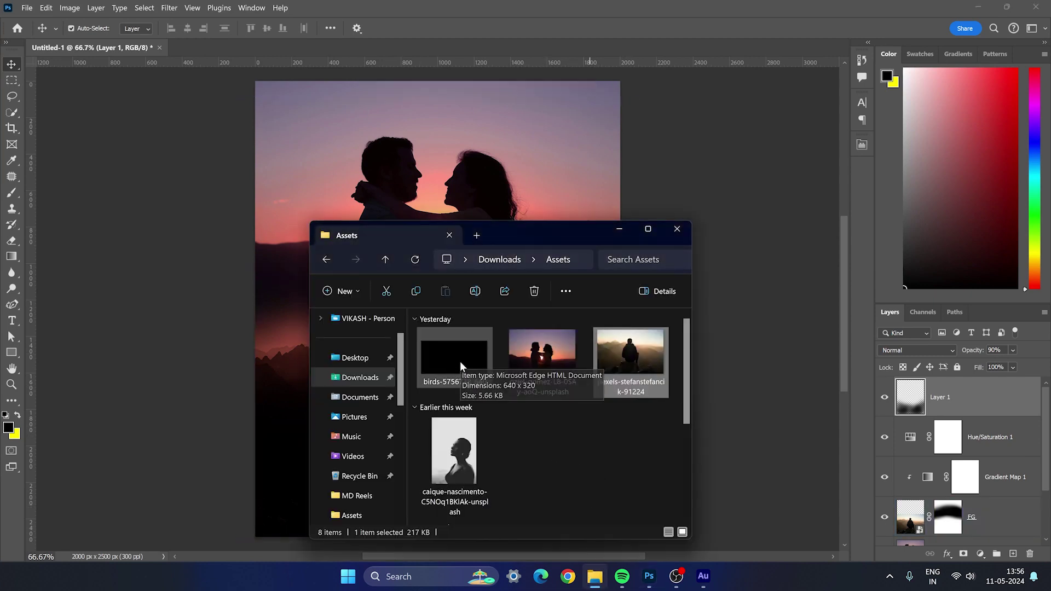
{"action": "left_click_drag", "start_coordinate": [460, 363], "coordinate": [471, 188]}
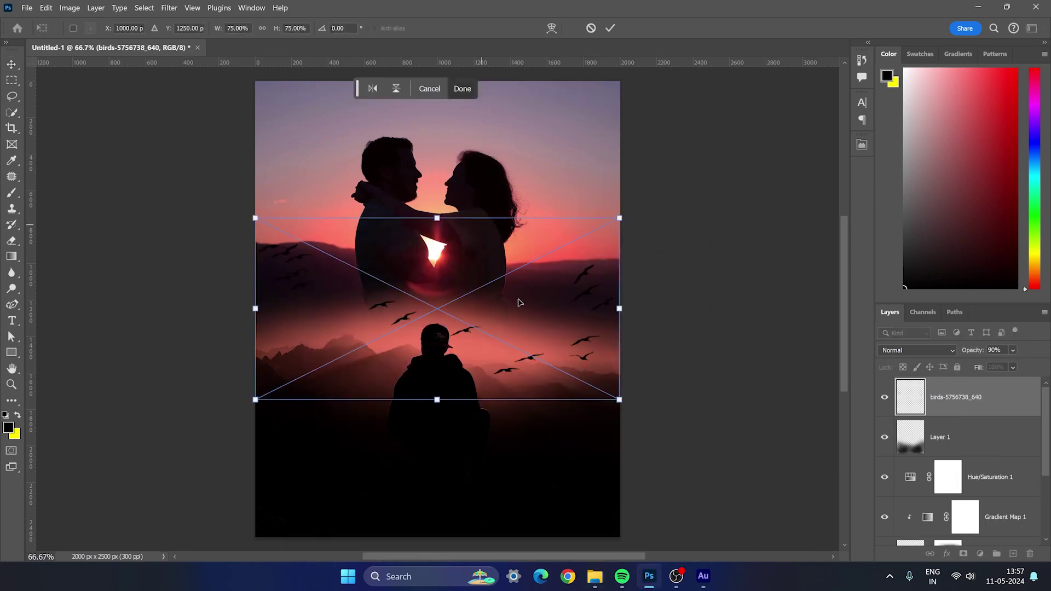
{"action": "key", "text": "ctrl+shift"}
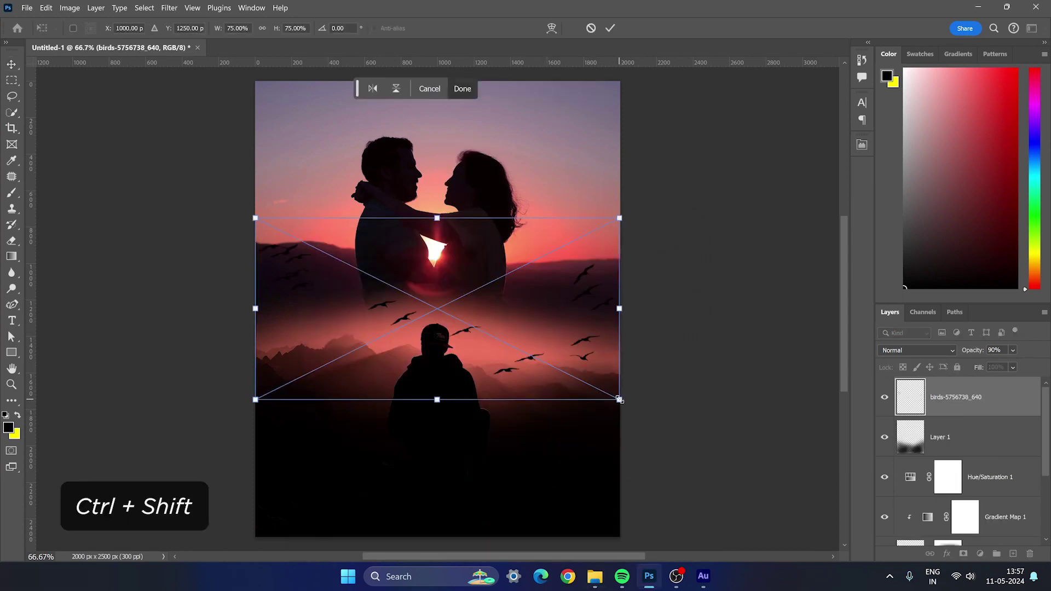
{"action": "left_click_drag", "start_coordinate": [620, 400], "coordinate": [573, 383]}
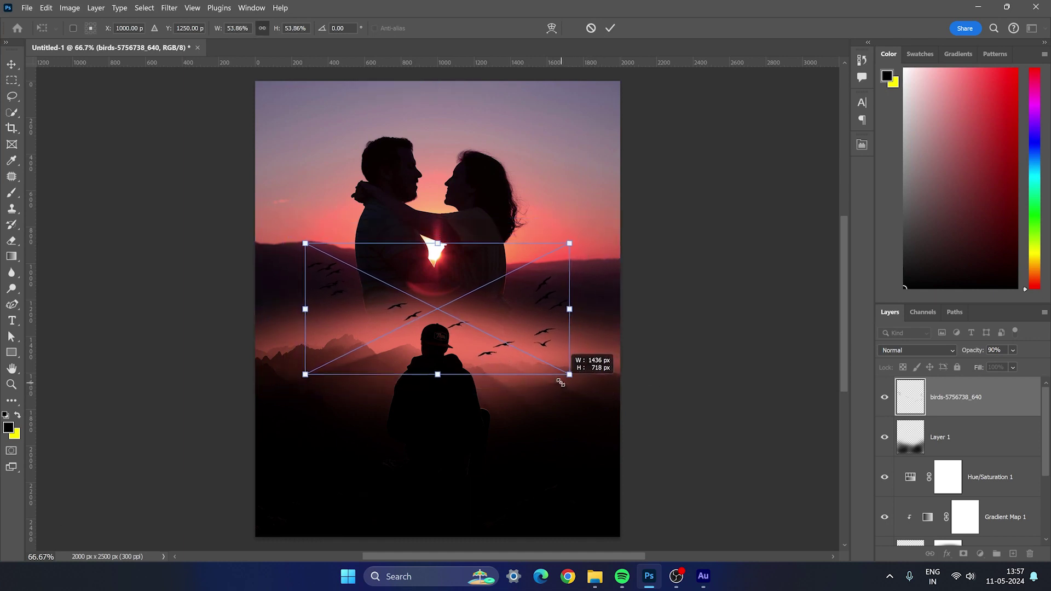
{"action": "key", "text": "Return"}
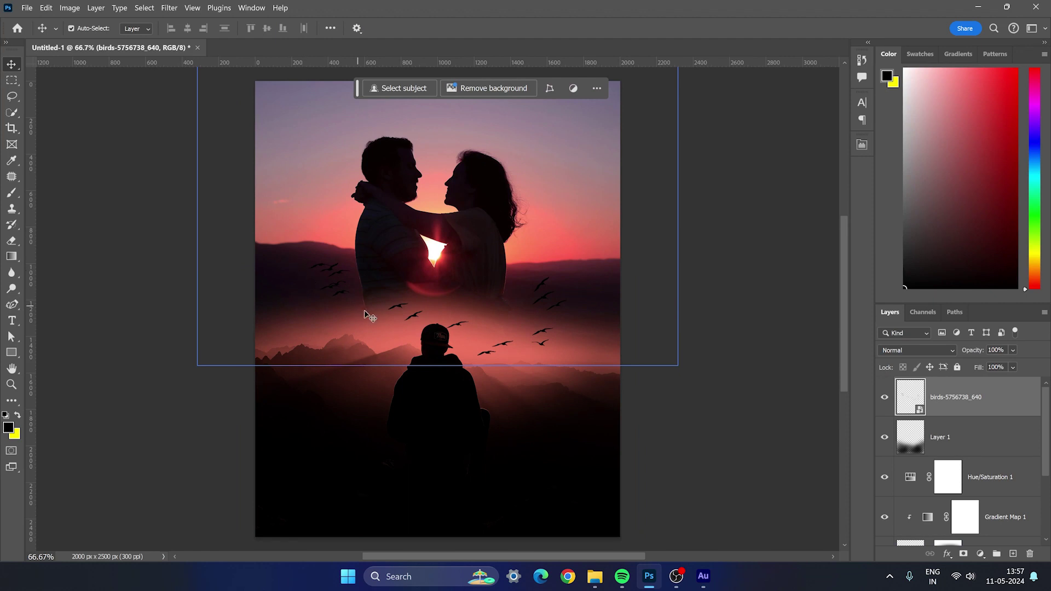
Rename the birds layer to 'Birds'
{"action": "left_click", "coordinate": [681, 381]}
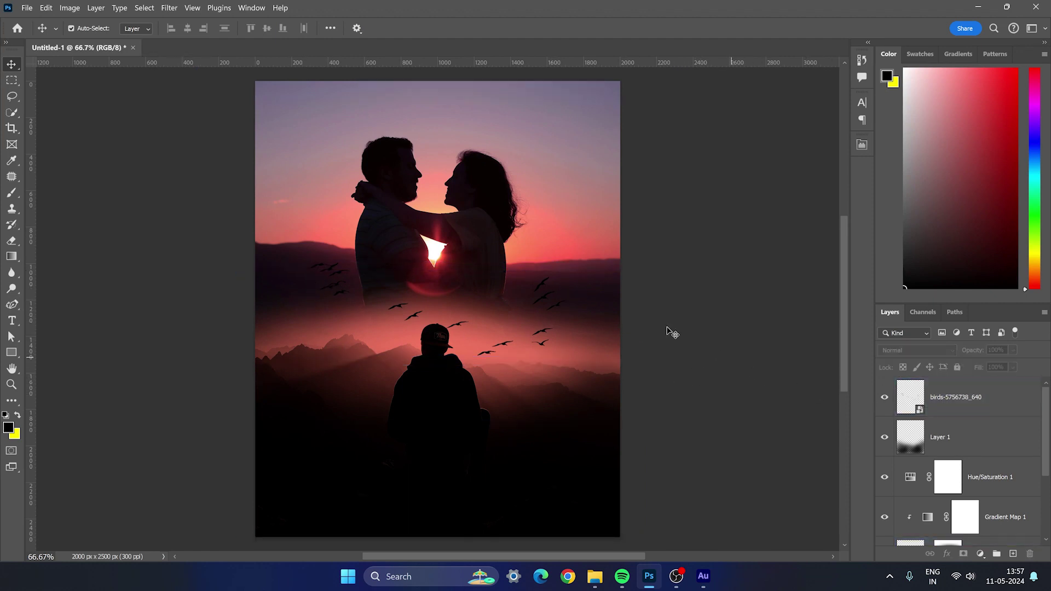
{"action": "left_click", "coordinate": [940, 390]}
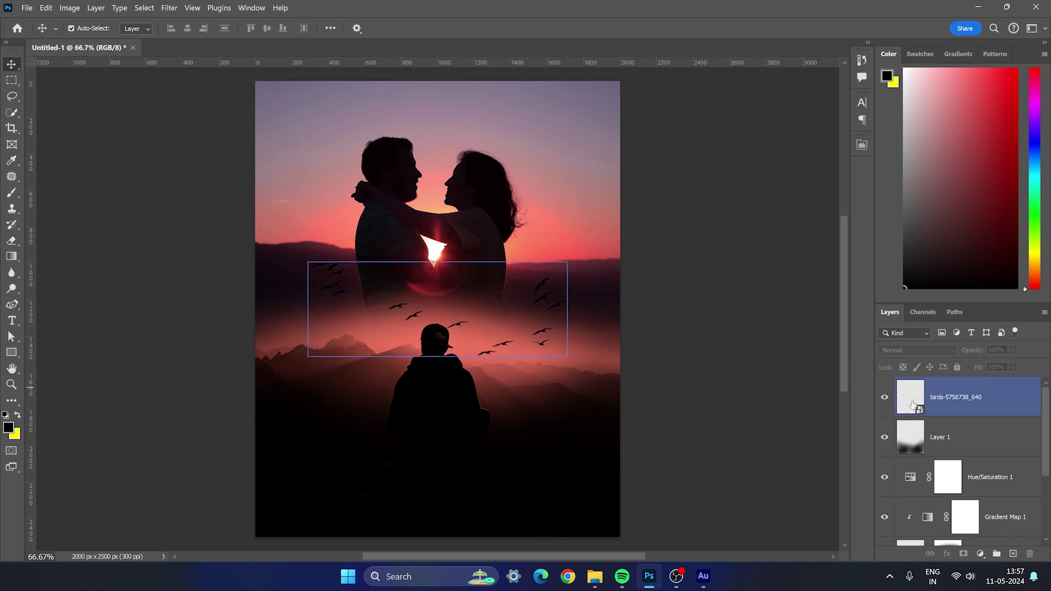
{"action": "double_click", "coordinate": [955, 398]}
{"action": "type", "text": "Bir"}
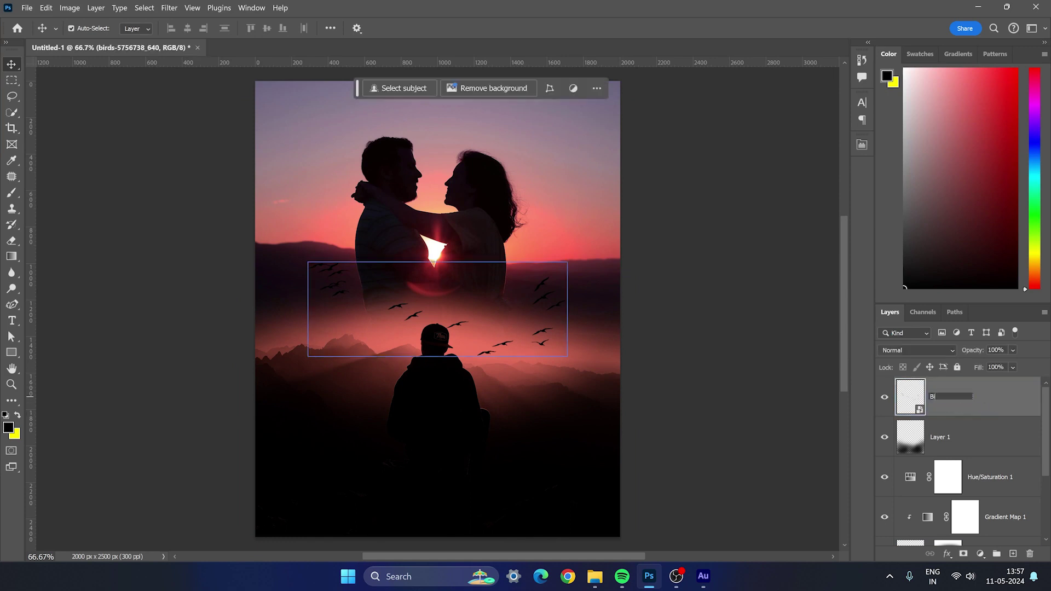
{"action": "type", "text": "ds"}
{"action": "key", "text": "Return"}
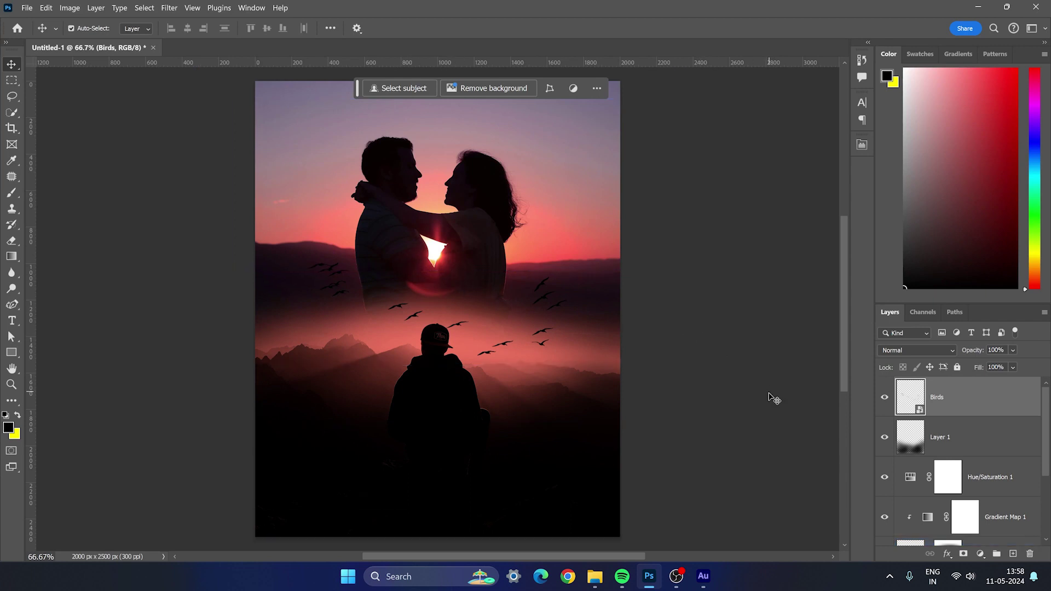
Add a new layer above Birds and set up the Brush with red (ff0000) foreground
{"action": "left_click", "coordinate": [1013, 553]}
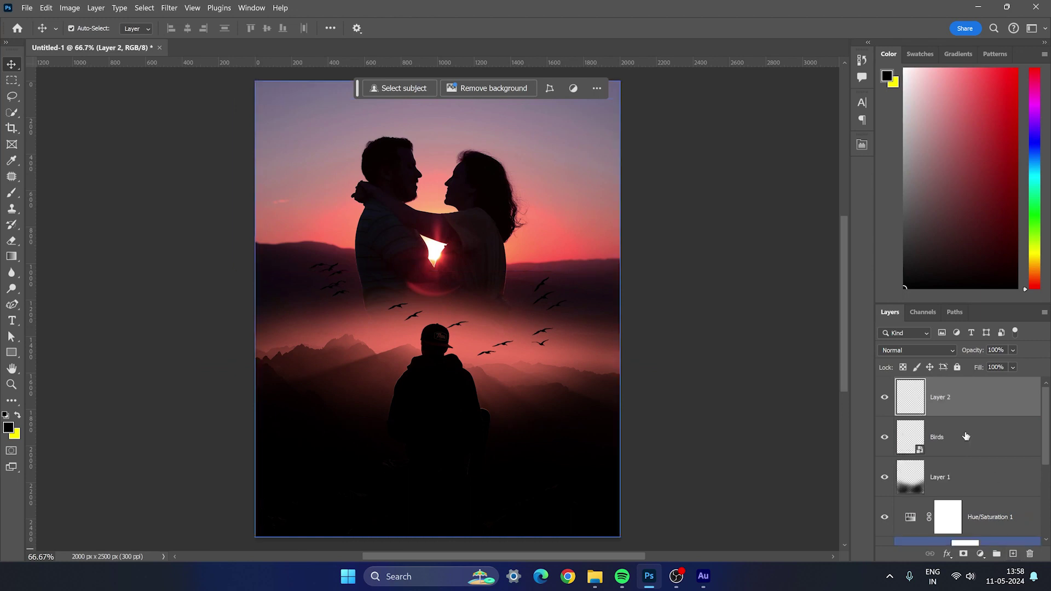
{"action": "left_click", "coordinate": [10, 427]}
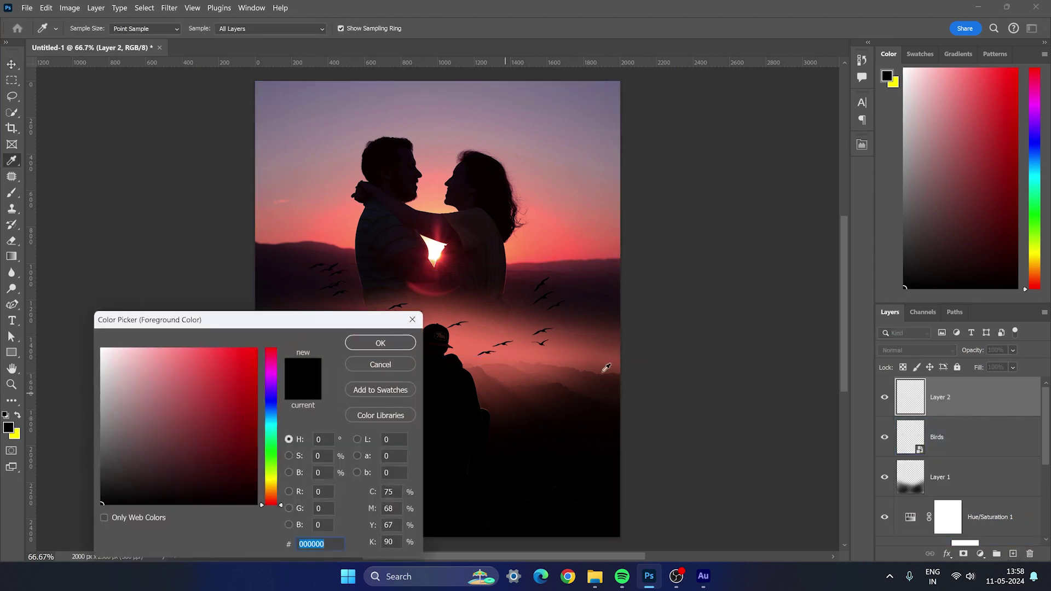
{"action": "type", "text": "ff0000"}
{"action": "left_click", "coordinate": [371, 346]}
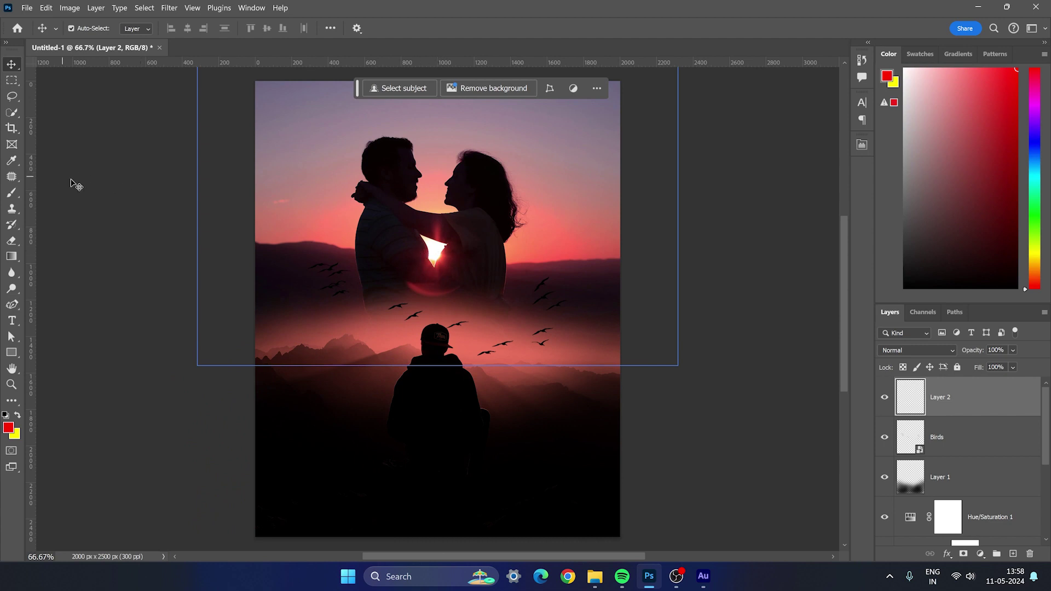
{"action": "left_click", "coordinate": [12, 192]}
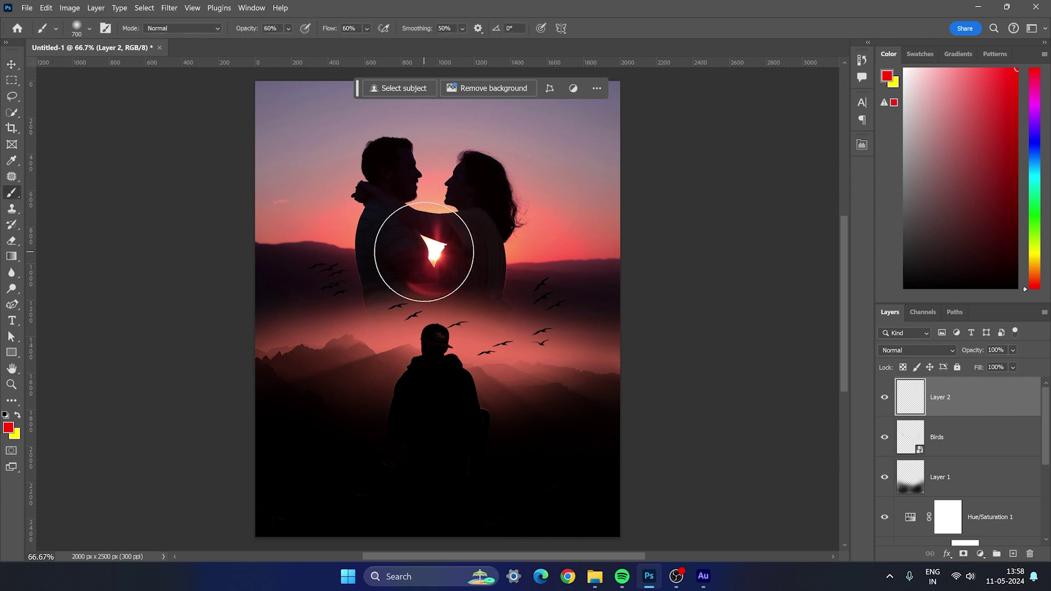
Paint a small red dab and then a broad soft red glow over the sun
{"action": "key", "text": "bracketleft"}
{"action": "key", "text": "bracketleft"}
{"action": "key", "text": "bracketleft"}
{"action": "key", "text": "bracketleft"}
{"action": "key", "text": "bracketleft"}
{"action": "key", "text": "bracketleft"}
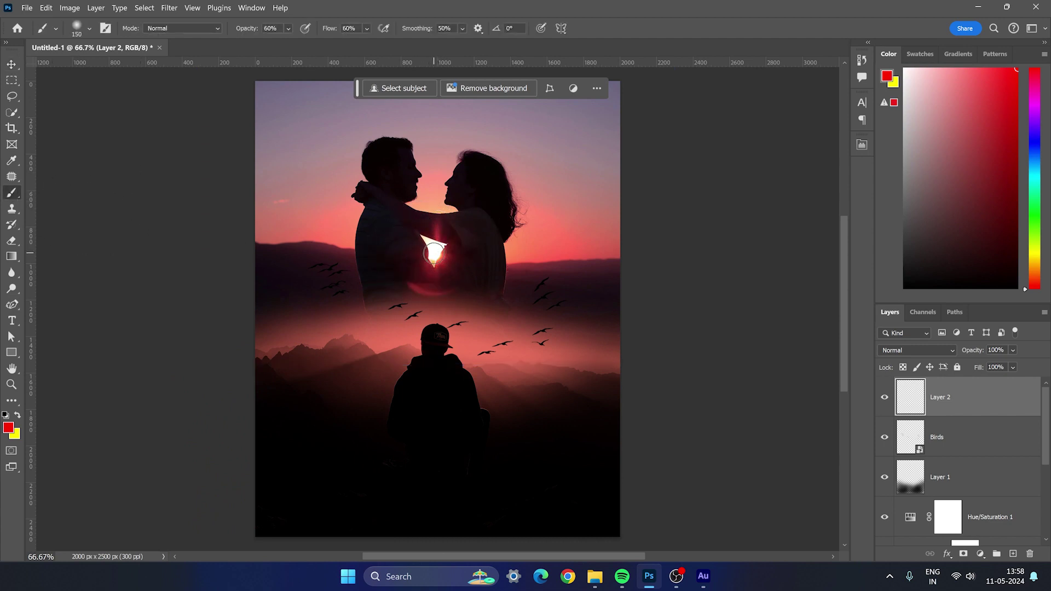
{"action": "key", "text": "bracketleft"}
{"action": "key", "text": "bracketleft"}
{"action": "left_click", "coordinate": [434, 253]}
{"action": "key", "text": "bracketright"}
{"action": "key", "text": "bracketright"}
{"action": "key", "text": "bracketright"}
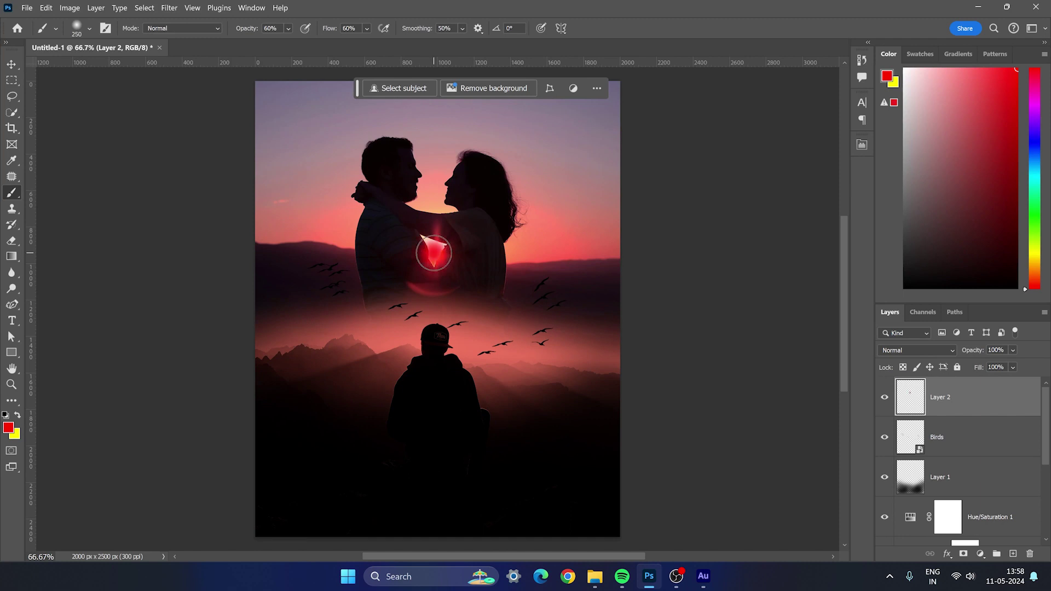
{"action": "key", "text": "bracketright"}
{"action": "key", "text": "bracketright"}
{"action": "key", "text": "bracketright"}
{"action": "key", "text": "bracketright"}
{"action": "key", "text": "bracketright"}
{"action": "key", "text": "bracketright"}
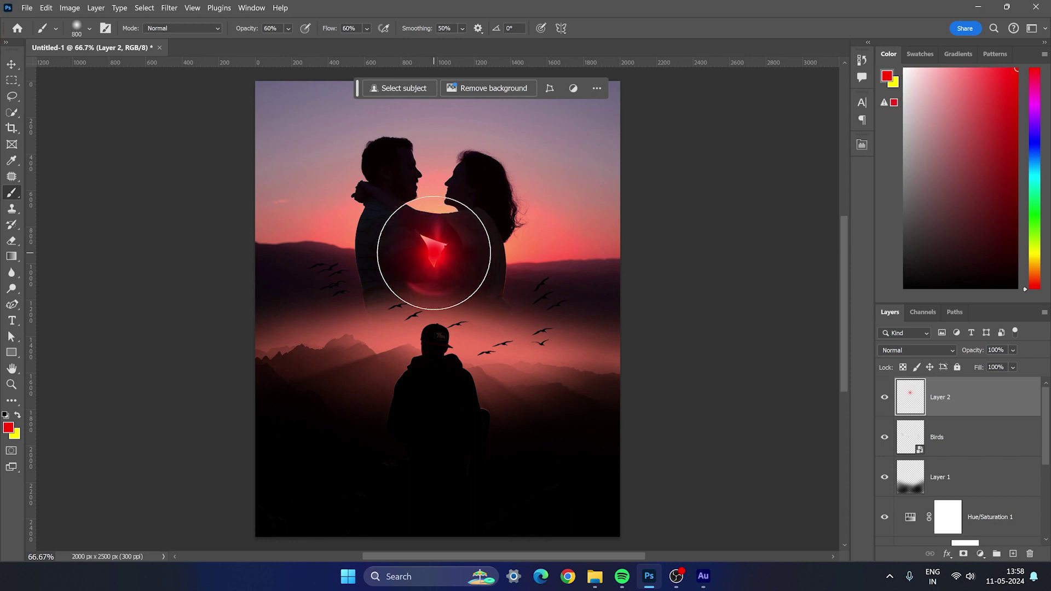
{"action": "key", "text": "bracketright"}
{"action": "key", "text": "bracketright"}
{"action": "key", "text": "bracketright"}
{"action": "key", "text": "bracketright"}
{"action": "key", "text": "bracketright"}
{"action": "key", "text": "bracketright"}
{"action": "key", "text": "bracketright"}
{"action": "key", "text": "bracketright"}
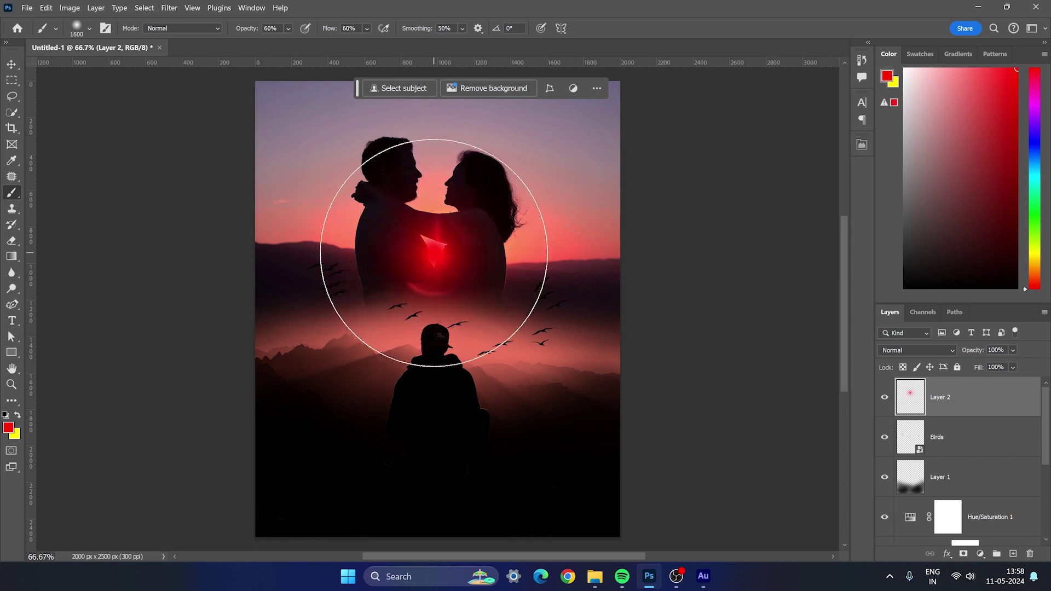
{"action": "key", "text": "bracketright"}
{"action": "key", "text": "bracketright"}
{"action": "key", "text": "bracketleft"}
{"action": "key", "text": "bracketleft"}
{"action": "key", "text": "bracketleft"}
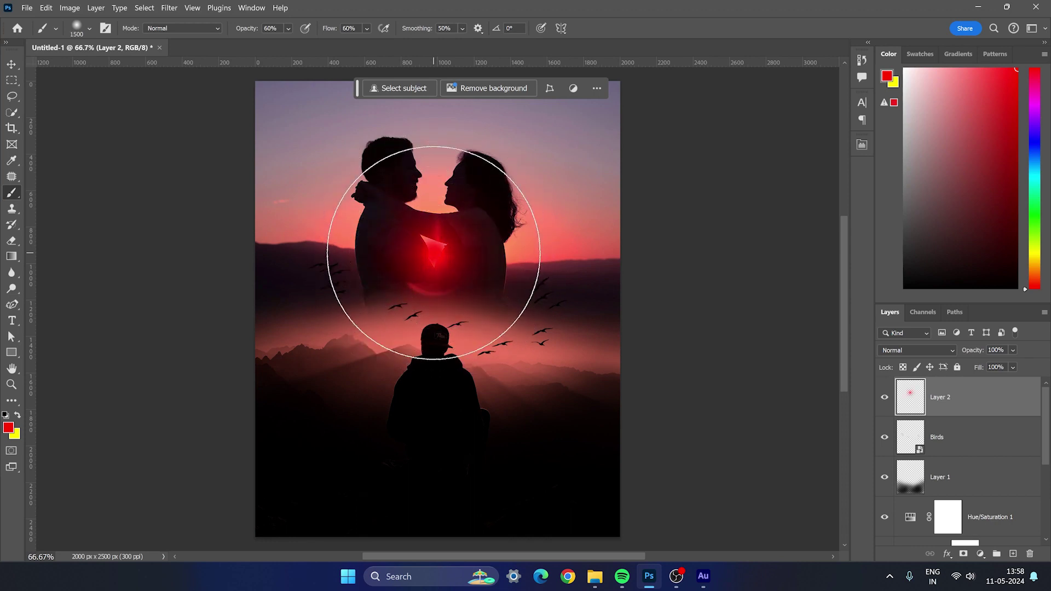
{"action": "left_click", "coordinate": [432, 253]}
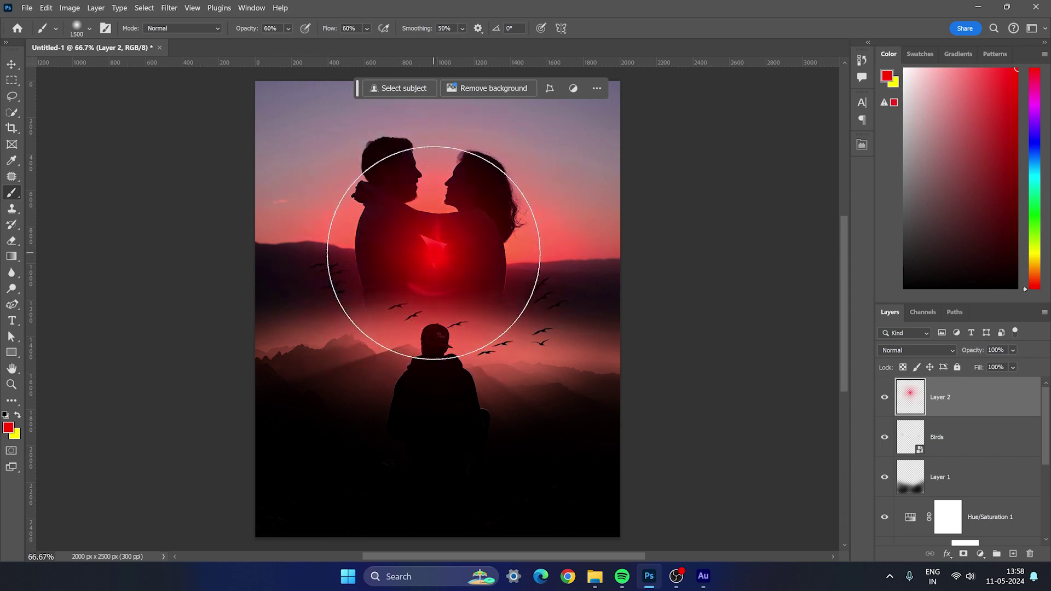
Set the red glow layer to Lighten blend mode at 60% opacity
{"action": "left_click", "coordinate": [12, 64]}
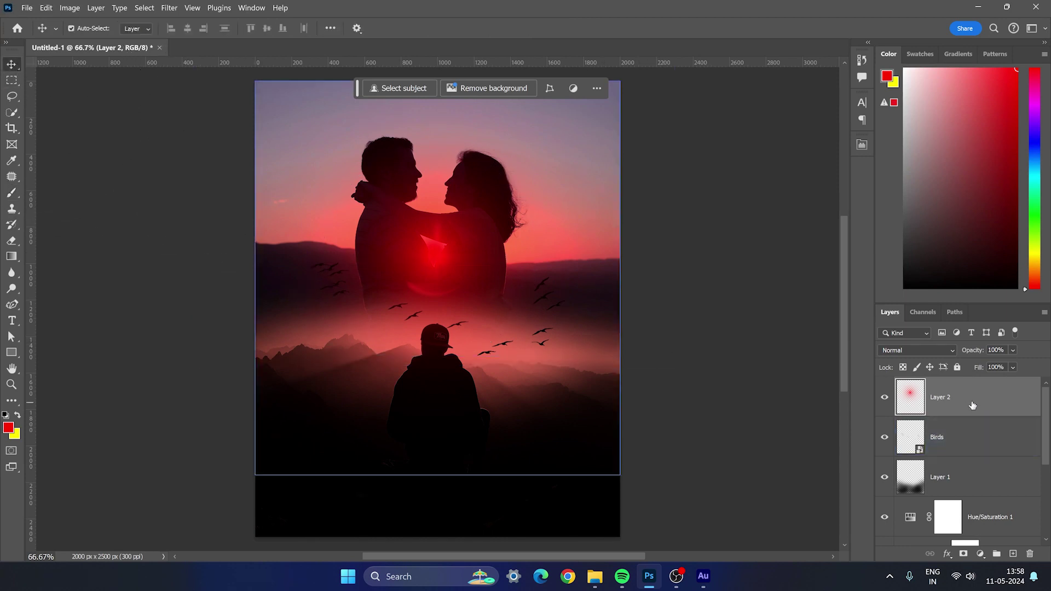
{"action": "left_click", "coordinate": [900, 349]}
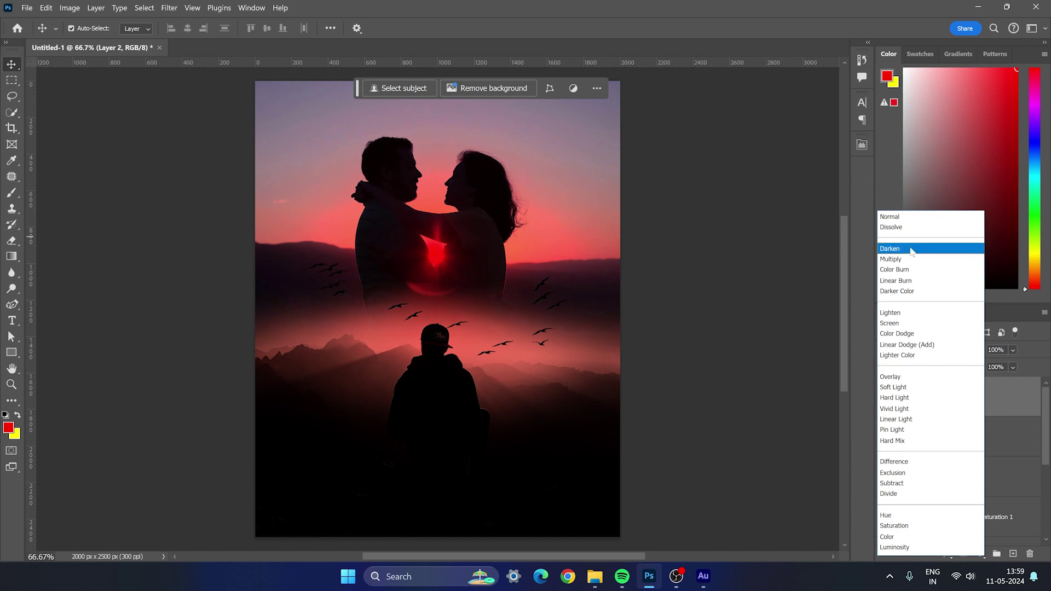
{"action": "left_click", "coordinate": [907, 314]}
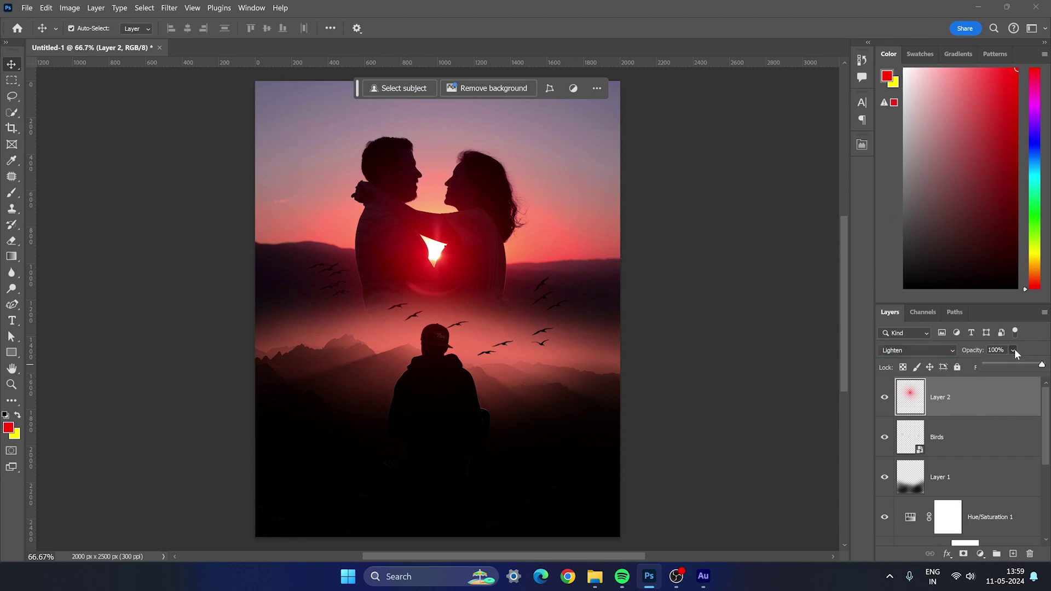
{"action": "left_click_drag", "start_coordinate": [1012, 363], "coordinate": [1019, 365]}
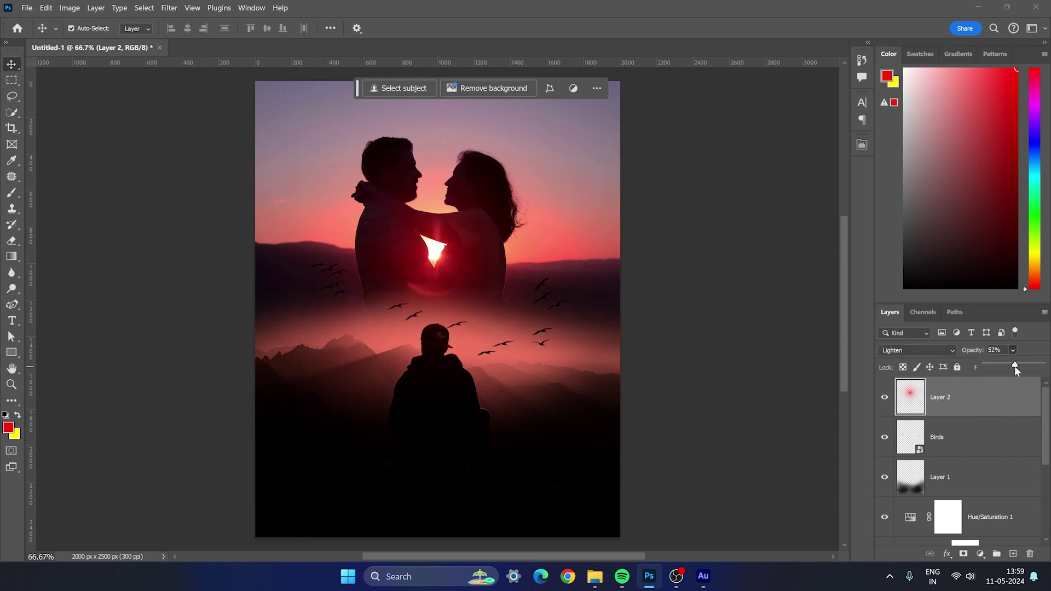
{"action": "left_click_drag", "start_coordinate": [1014, 365], "coordinate": [1019, 372]}
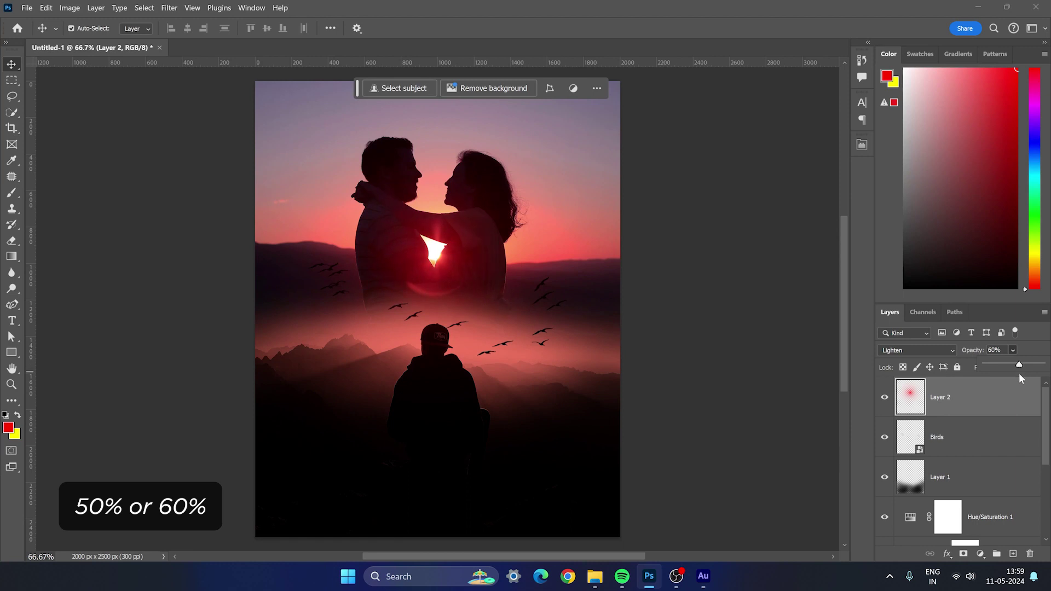
Toggle the glow layer's visibility to compare, then deselect layers
{"action": "left_click", "coordinate": [884, 398]}
{"action": "left_click", "coordinate": [884, 398]}
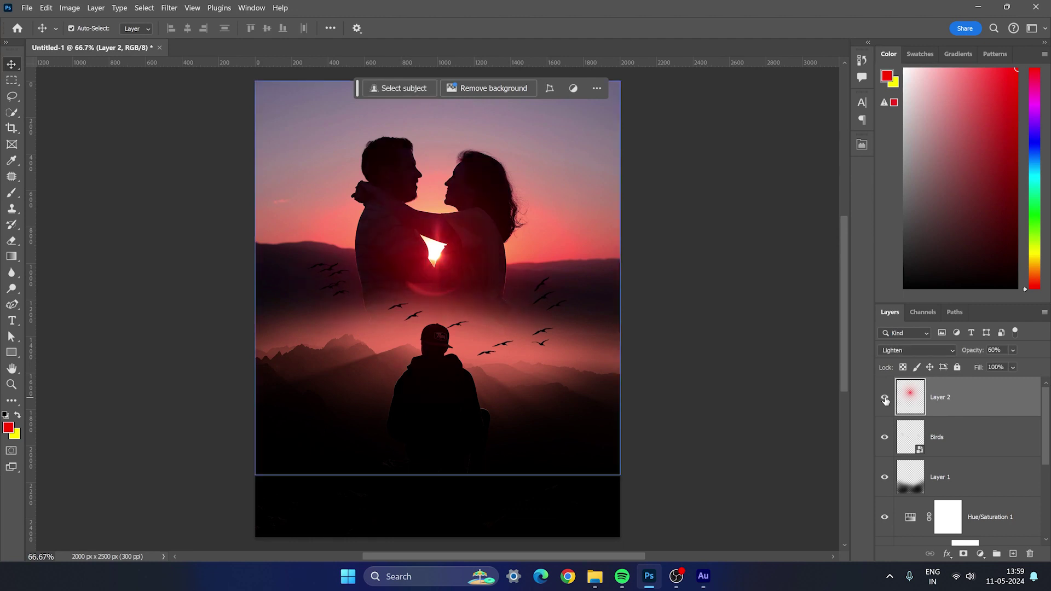
{"action": "left_click", "coordinate": [885, 398]}
{"action": "left_click", "coordinate": [884, 398]}
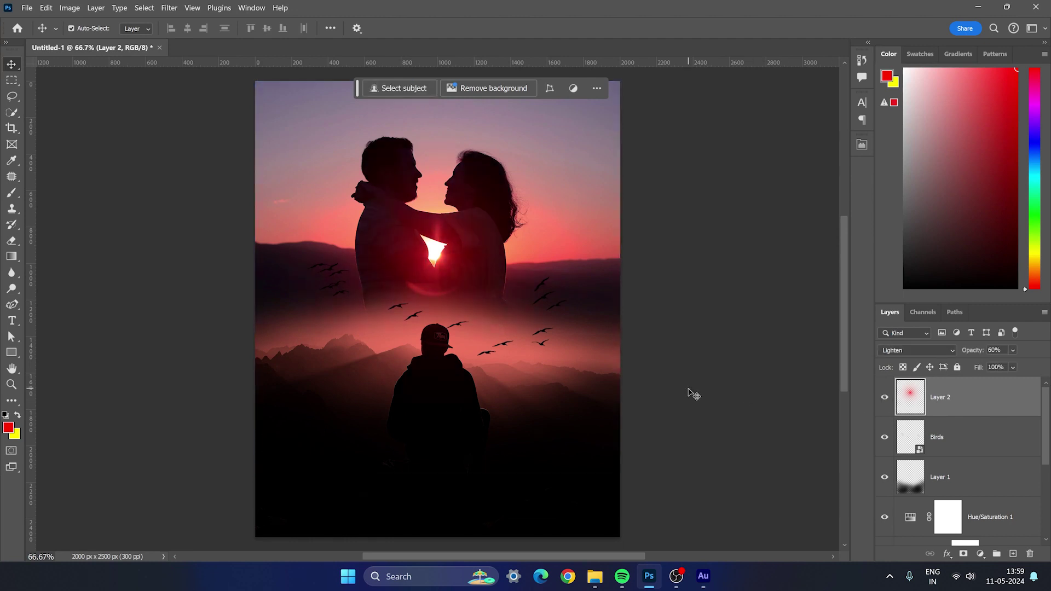
{"action": "left_click", "coordinate": [506, 435]}
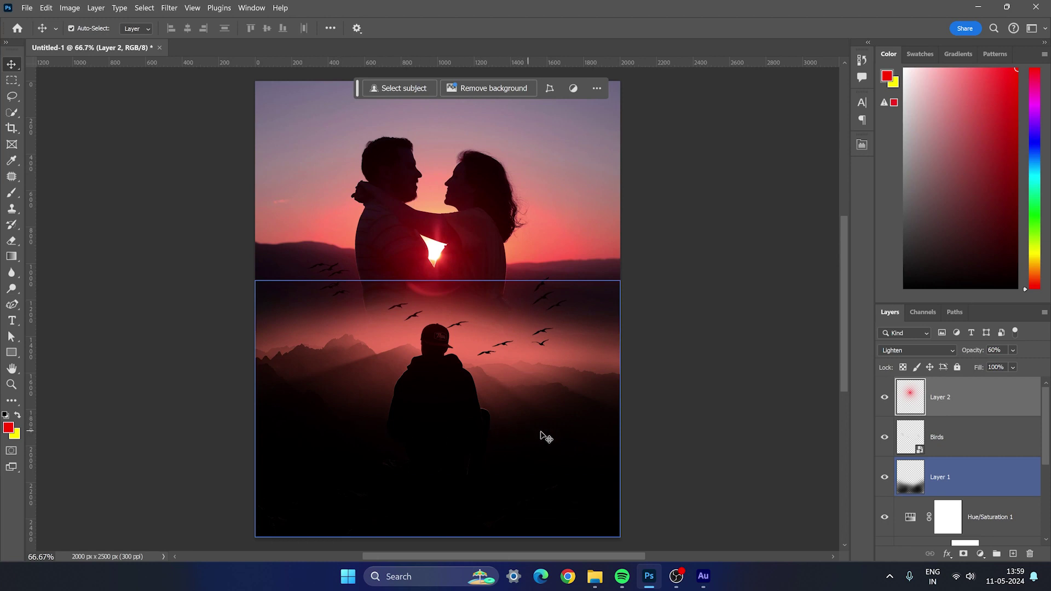
{"action": "left_click", "coordinate": [650, 378]}
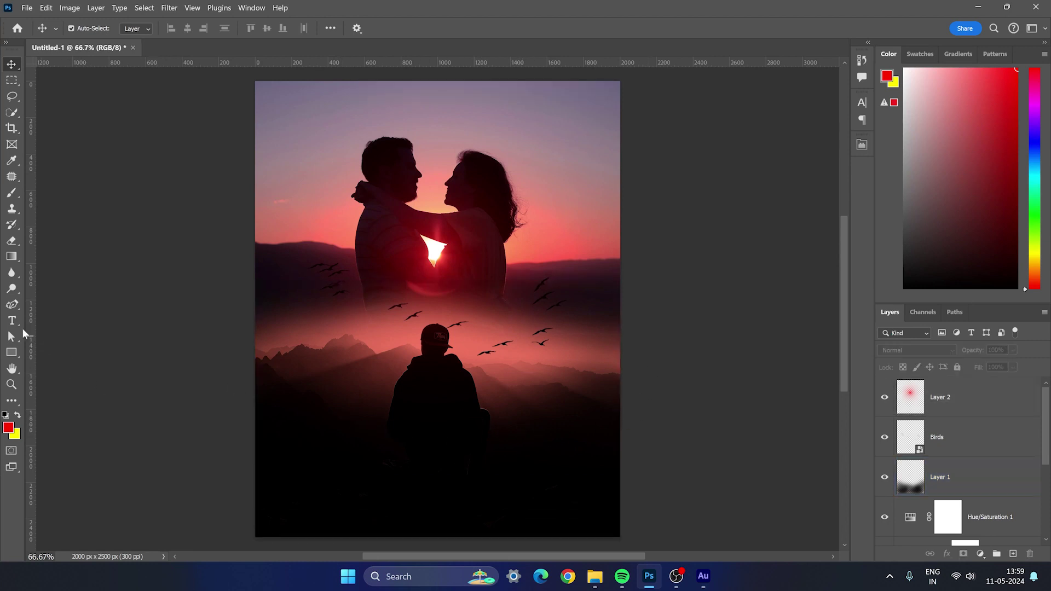
Set the Type tool to the Creattion Demo script font with the Character panel showing
{"action": "left_click", "coordinate": [12, 321]}
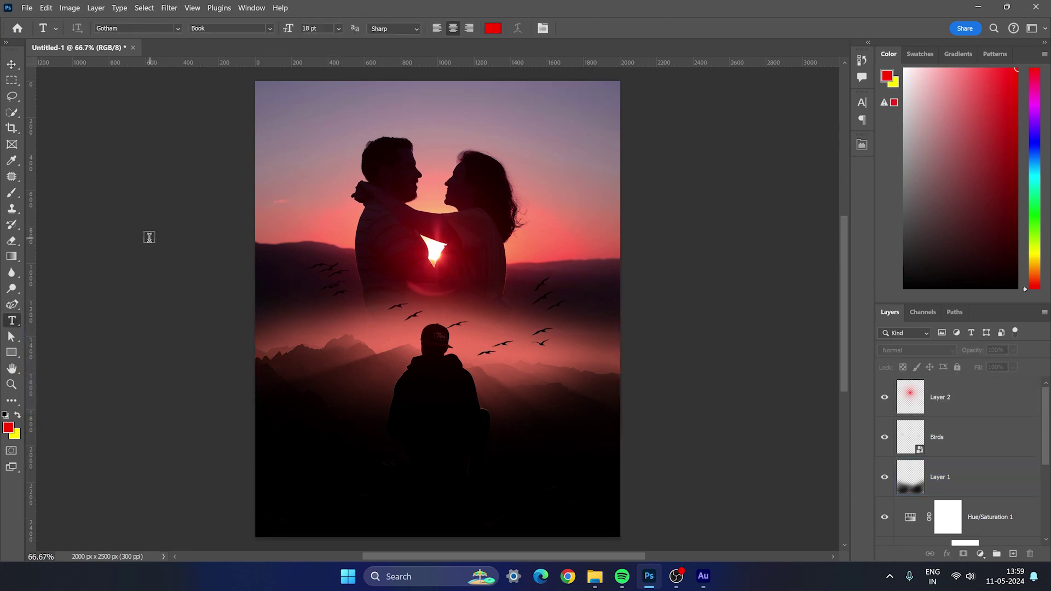
{"action": "left_click", "coordinate": [861, 104]}
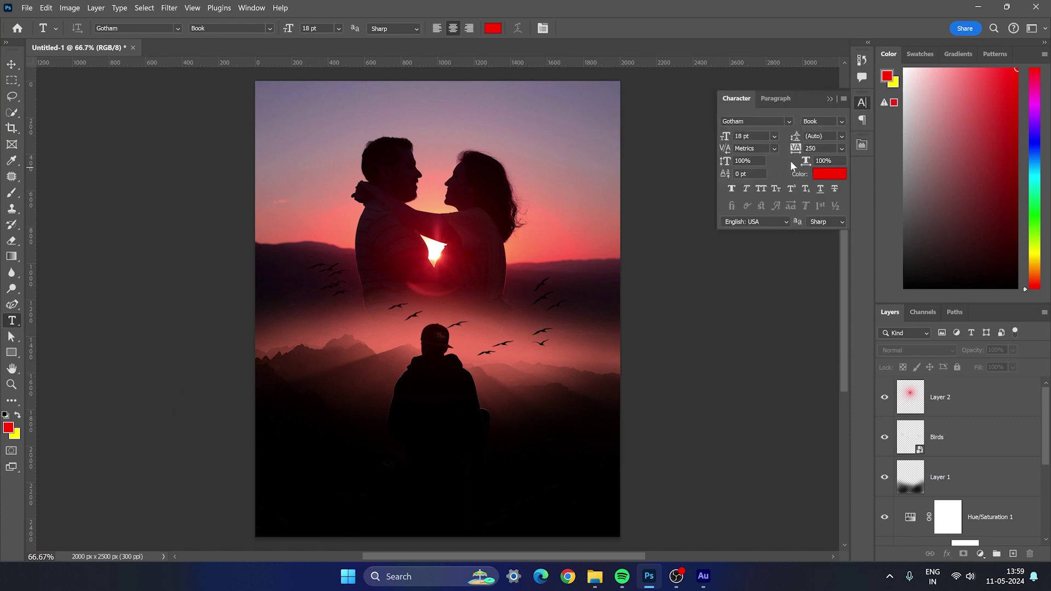
{"action": "left_click", "coordinate": [251, 7]}
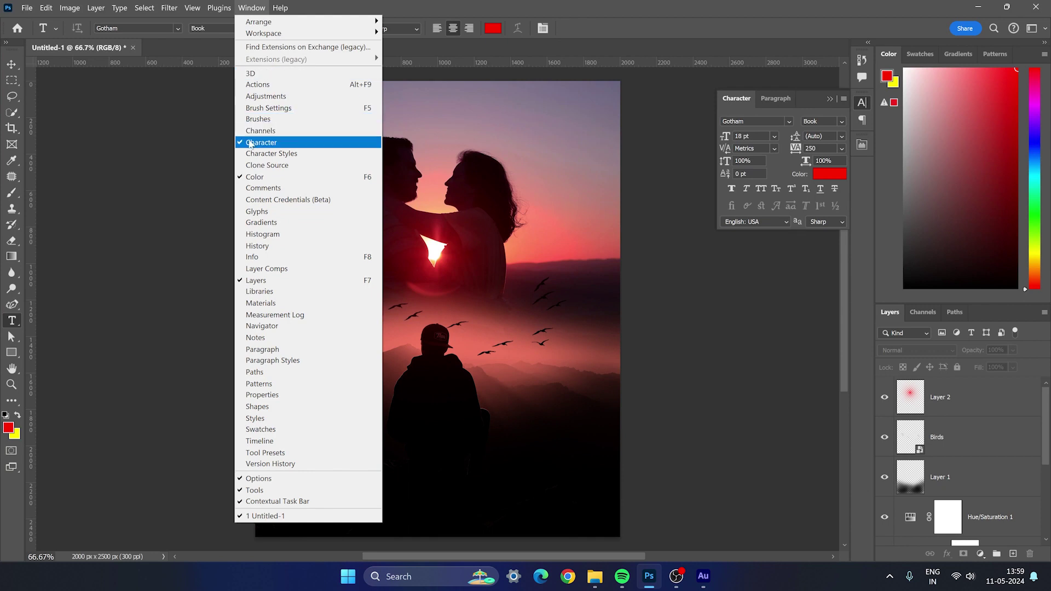
{"action": "left_click", "coordinate": [474, 5]}
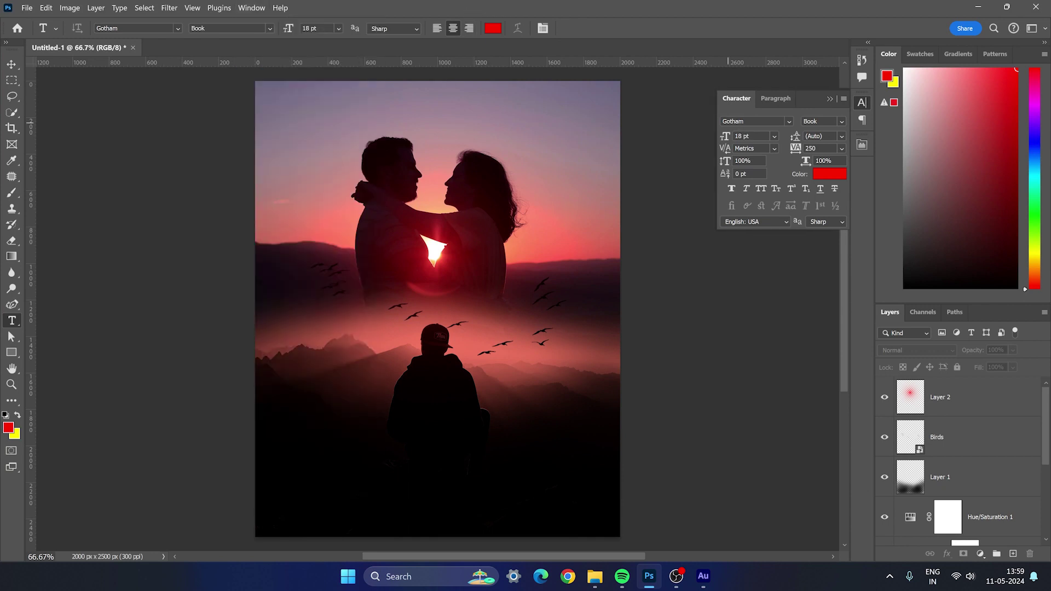
{"action": "left_click", "coordinate": [788, 122]}
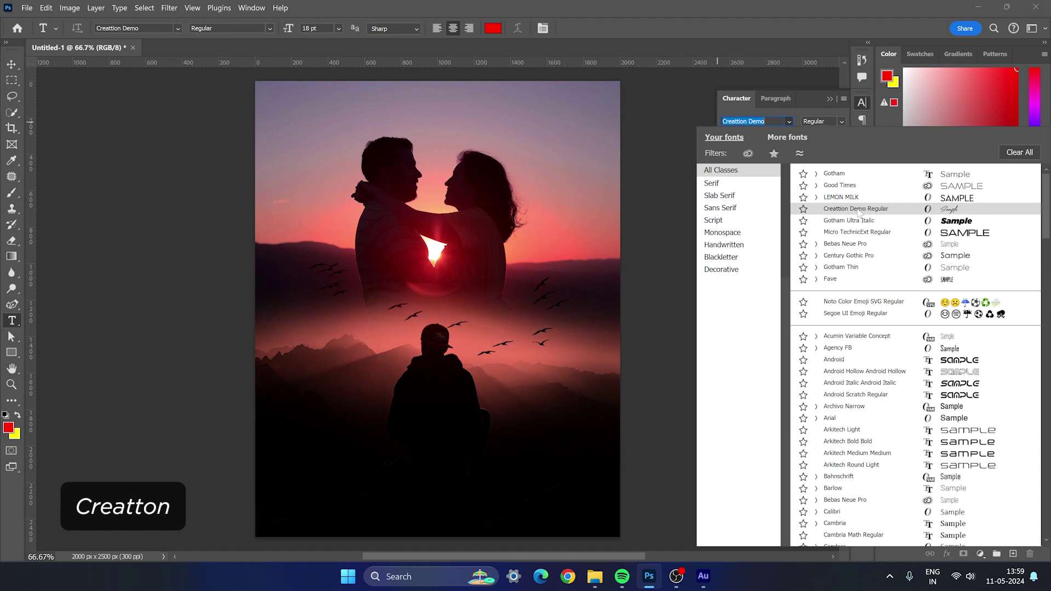
{"action": "left_click", "coordinate": [856, 211]}
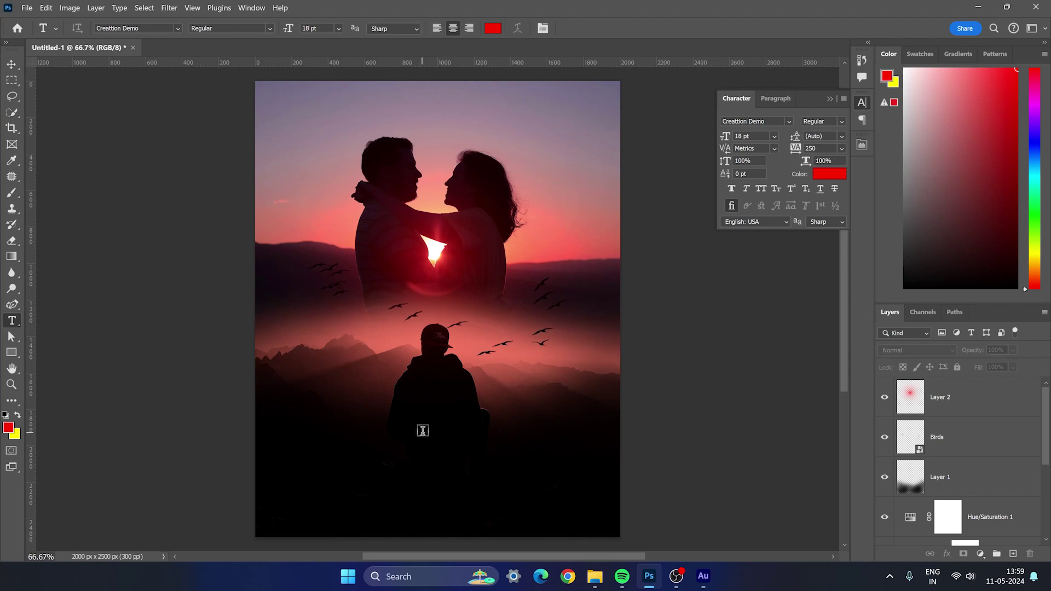
Type the 'True Love' title below the standing figure and select all of it
{"action": "left_click", "coordinate": [423, 431]}
{"action": "type", "text": "Alone"}
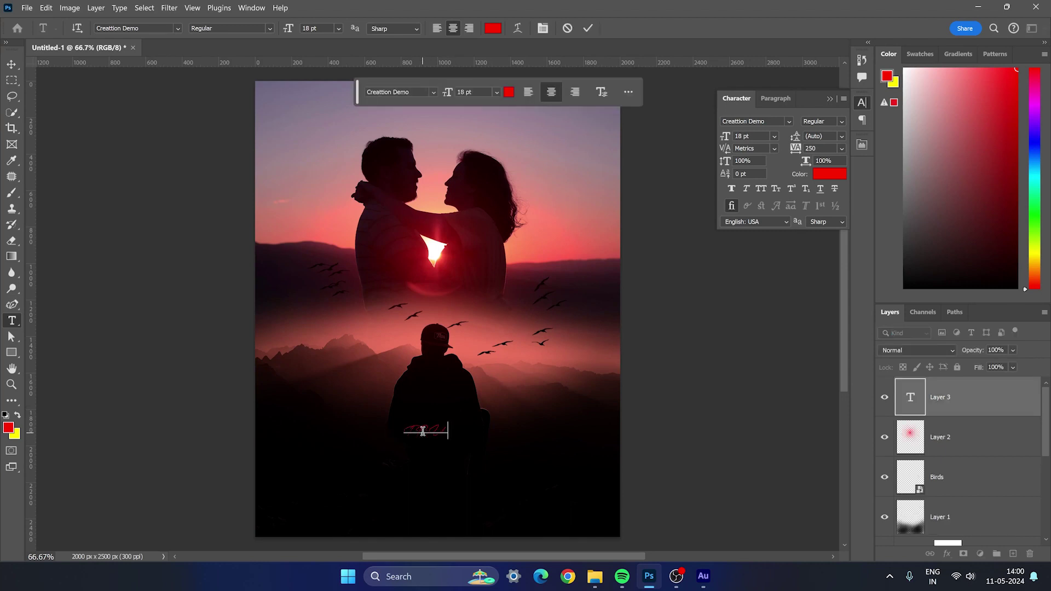
{"action": "key", "text": "BackSpace"}
{"action": "key", "text": "BackSpace"}
{"action": "key", "text": "BackSpace"}
{"action": "type", "text": "ost Love"}
{"action": "key", "text": "ctrl+a"}
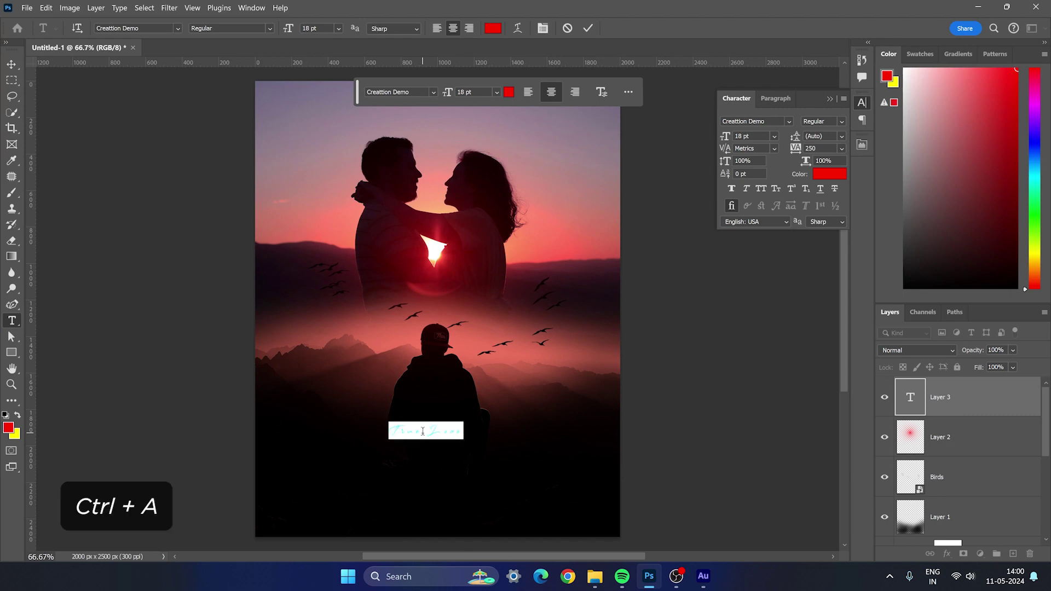
Make the title white at 80 pt with 0 tracking and commit it
{"action": "left_click", "coordinate": [829, 173]}
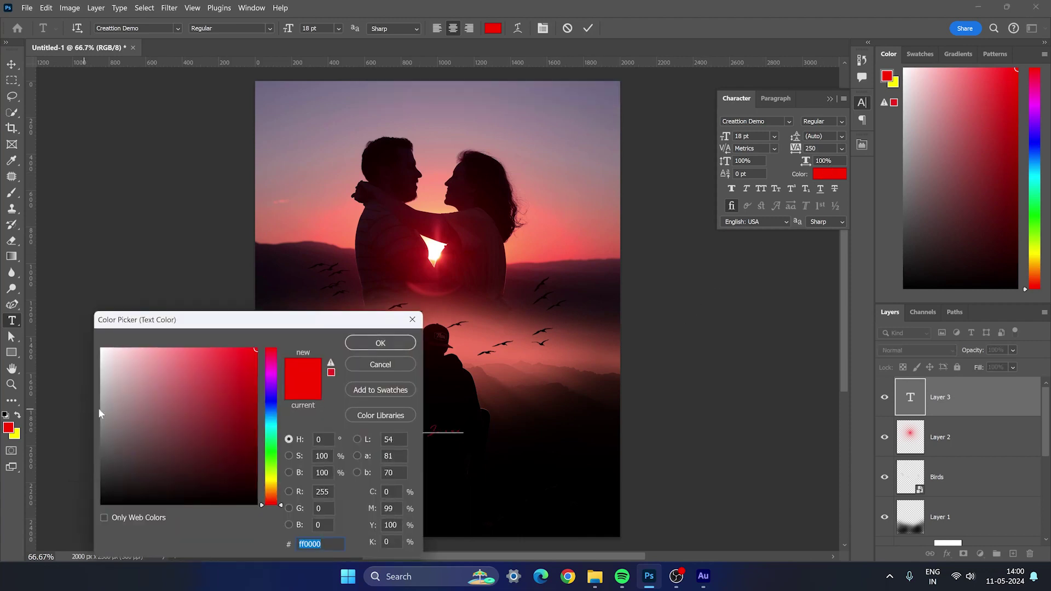
{"action": "left_click_drag", "start_coordinate": [127, 383], "coordinate": [60, 304]}
{"action": "left_click", "coordinate": [387, 345]}
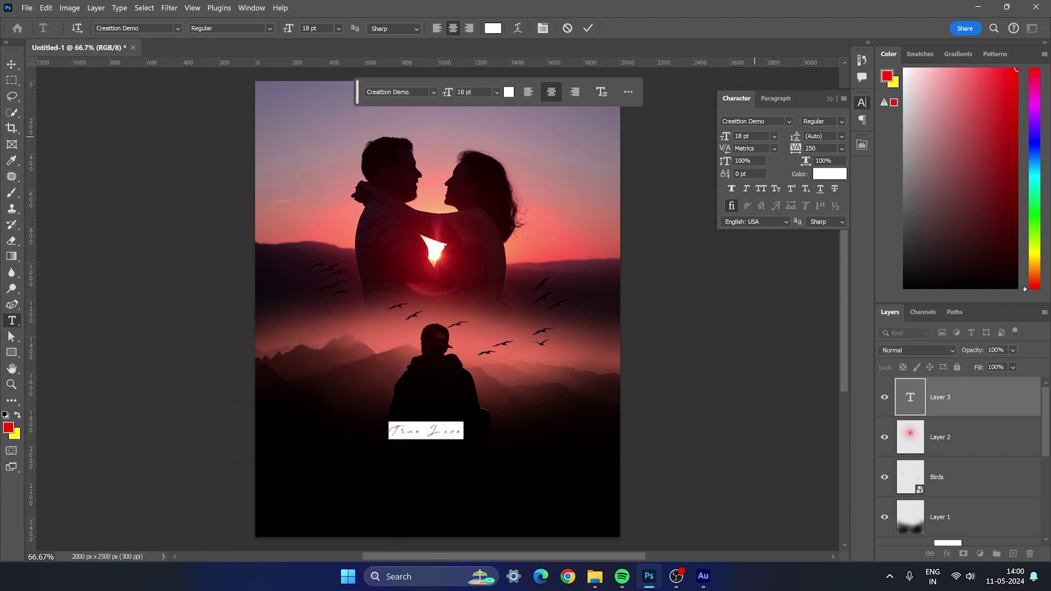
{"action": "type", "text": "100"}
{"action": "key", "text": "Return"}
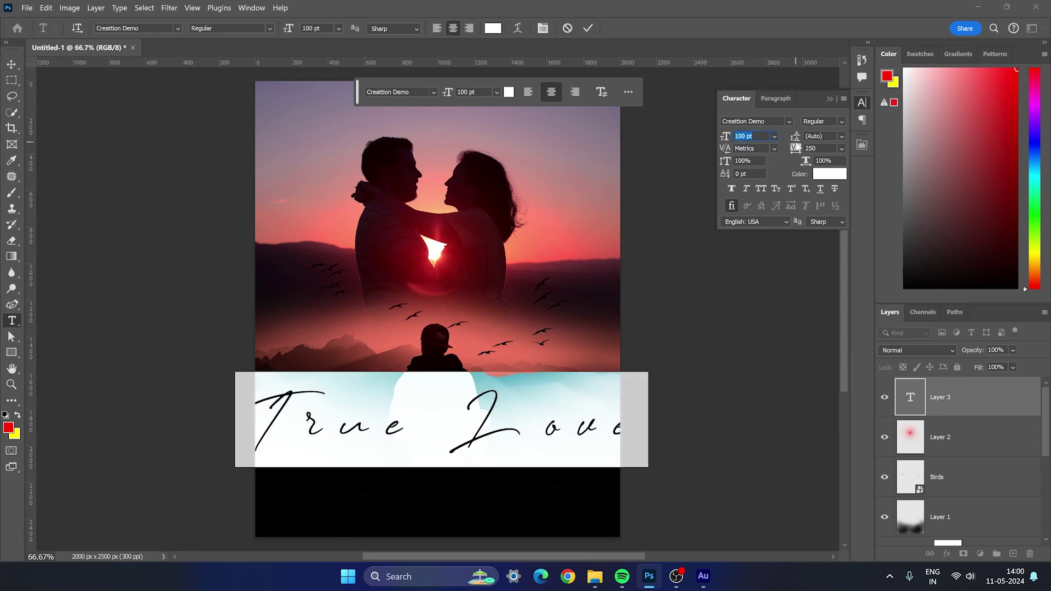
{"action": "type", "text": "0"}
{"action": "key", "text": "Return"}
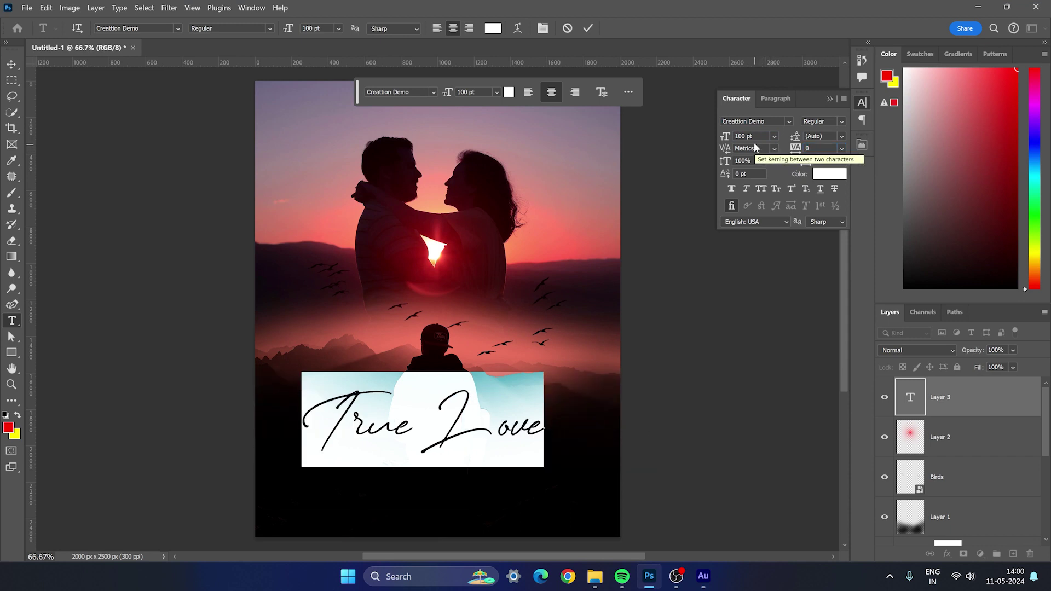
{"action": "left_click", "coordinate": [719, 137]}
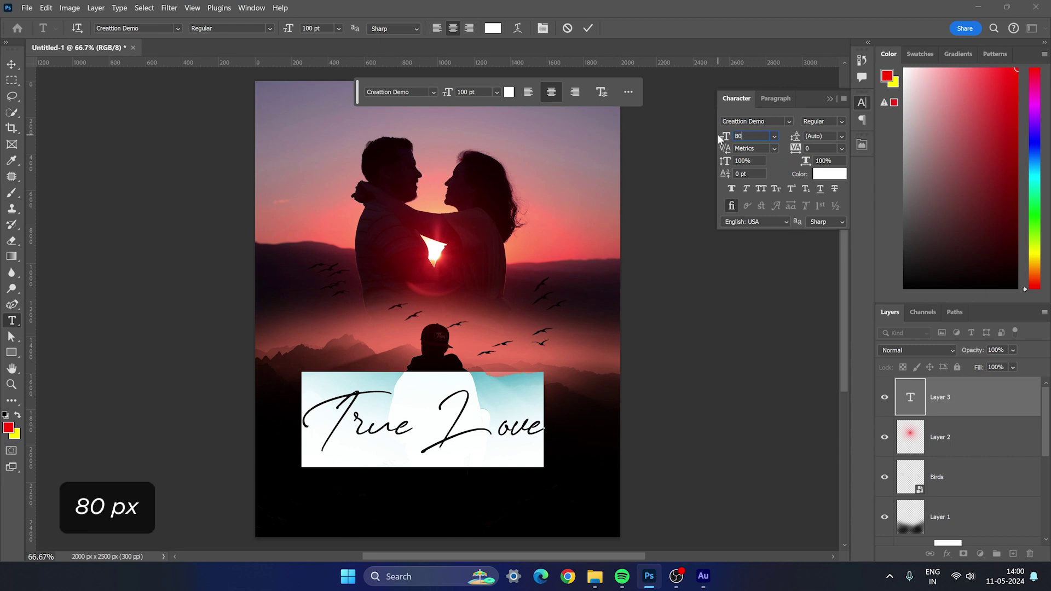
{"action": "key", "text": "Return"}
{"action": "left_click", "coordinate": [11, 65]}
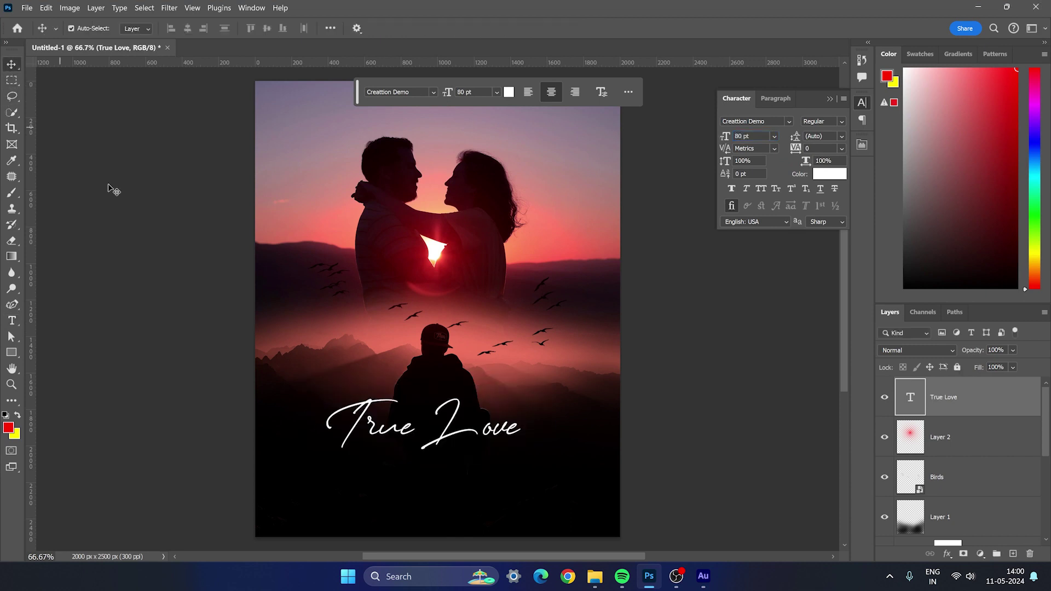
Centre the True Love title horizontally and keep it at regular weight, not faux bold
{"action": "left_click_drag", "start_coordinate": [459, 439], "coordinate": [469, 435]}
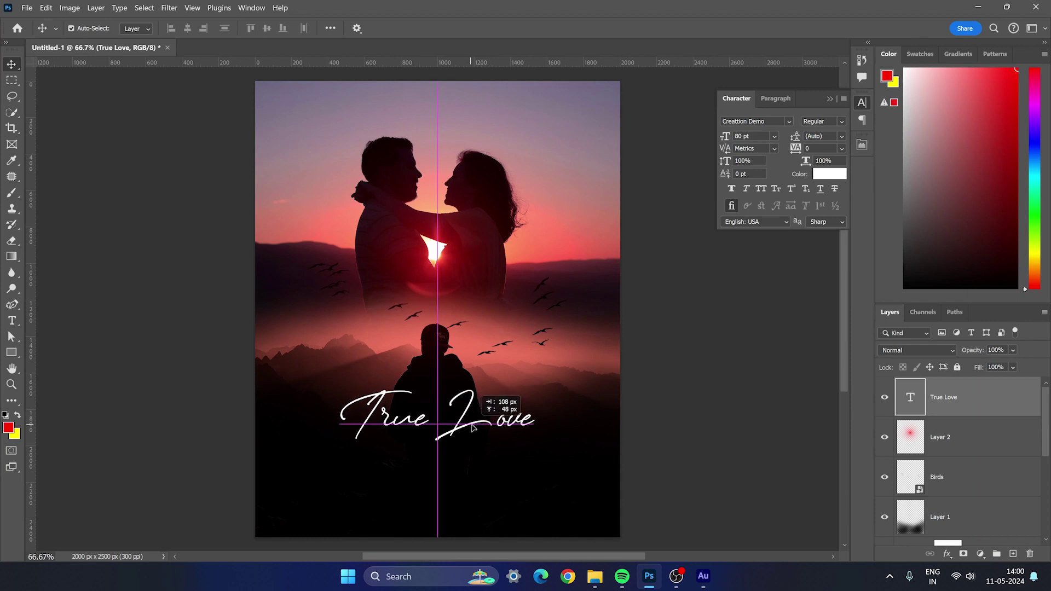
{"action": "double_click", "coordinate": [469, 435]}
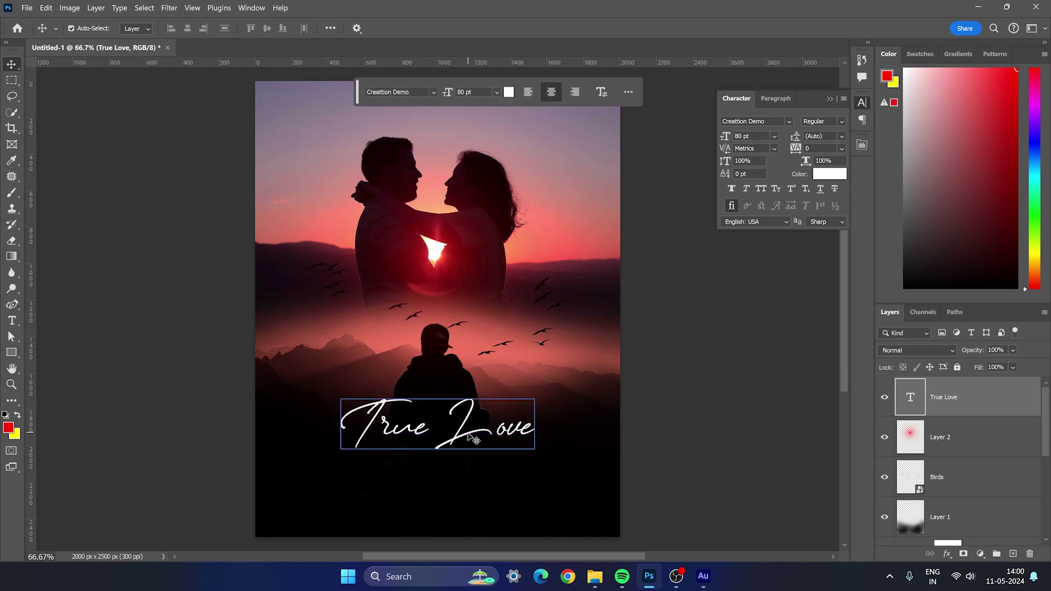
{"action": "key", "text": "ctrl+a"}
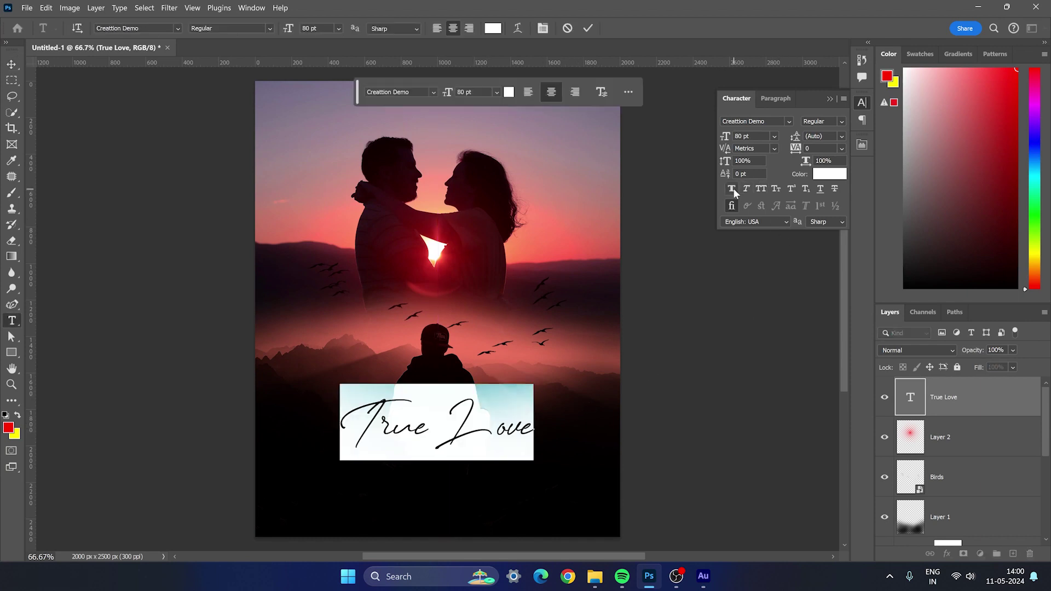
{"action": "left_click", "coordinate": [732, 189]}
{"action": "left_click", "coordinate": [733, 188]}
{"action": "left_click", "coordinate": [13, 66]}
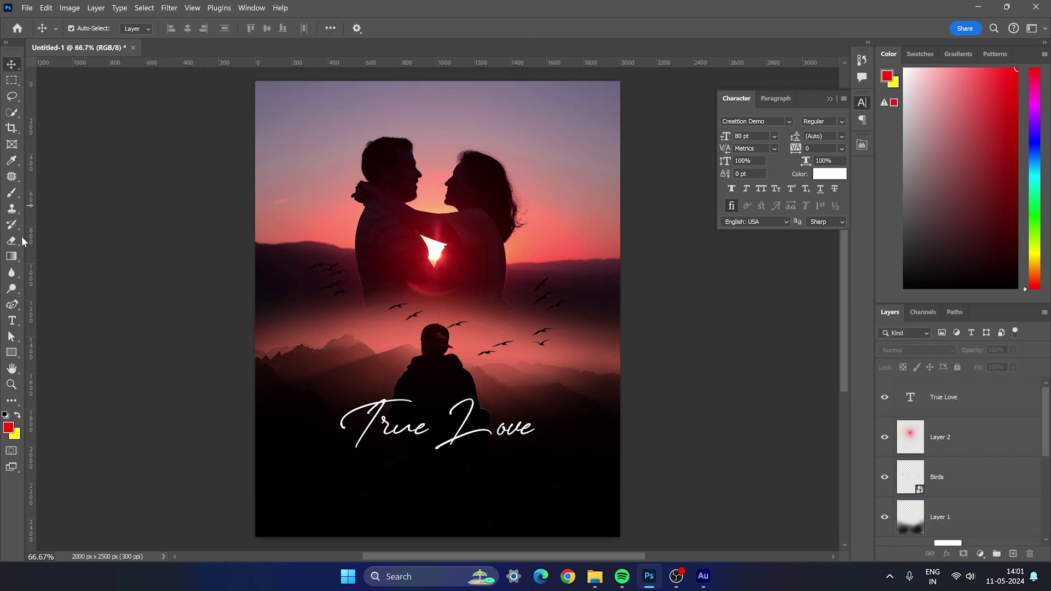
Type the 'NEVER EXISTS' subtitle text on the canvas and select it
{"action": "left_click", "coordinate": [12, 321]}
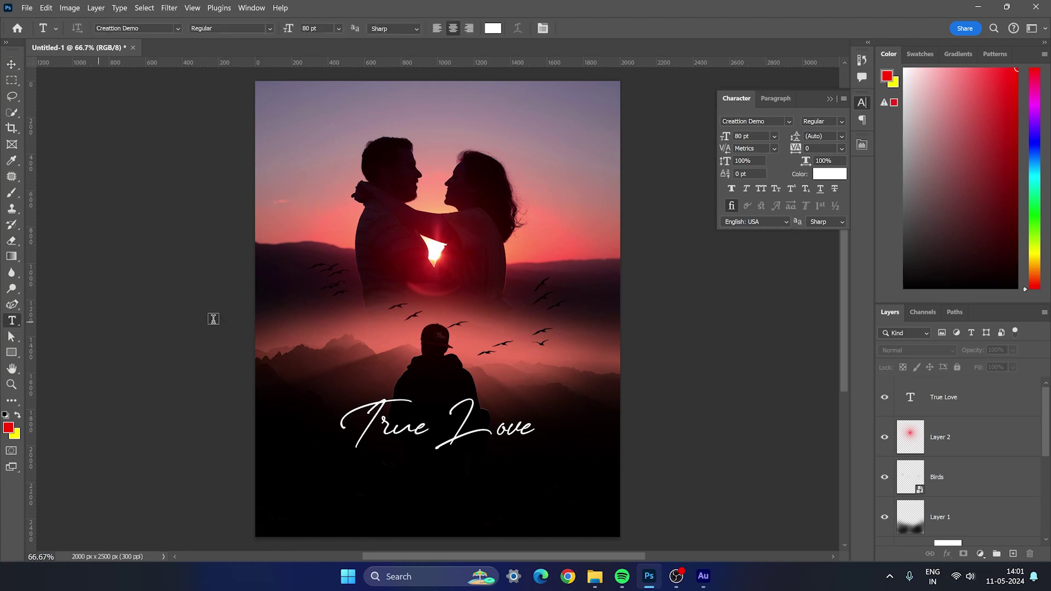
{"action": "left_click", "coordinate": [425, 290]}
{"action": "type", "text": "NEVER"}
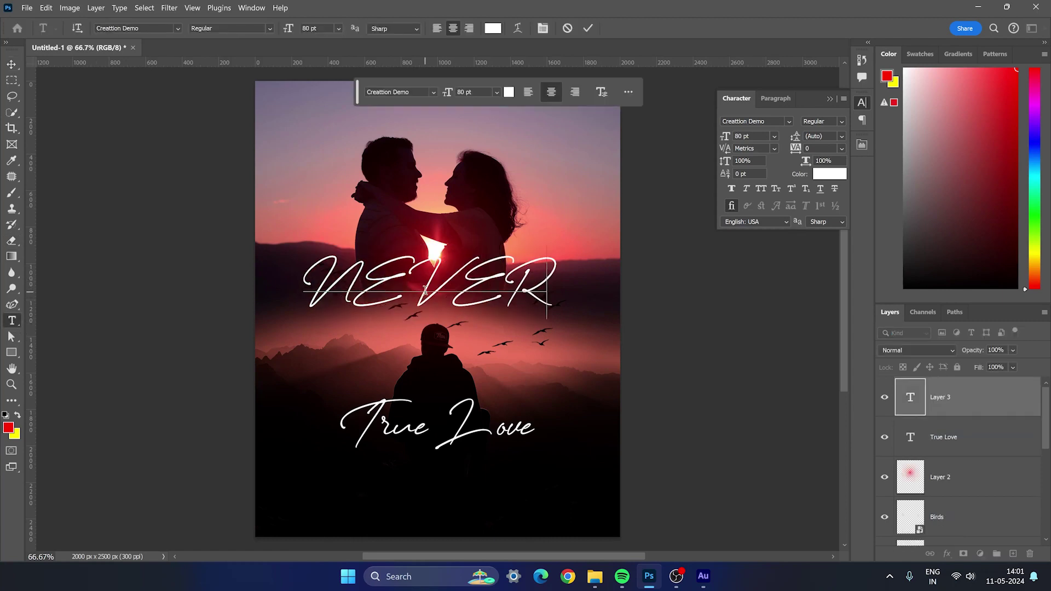
{"action": "type", "text": "EXIST"}
{"action": "key", "text": "ctrl+a"}
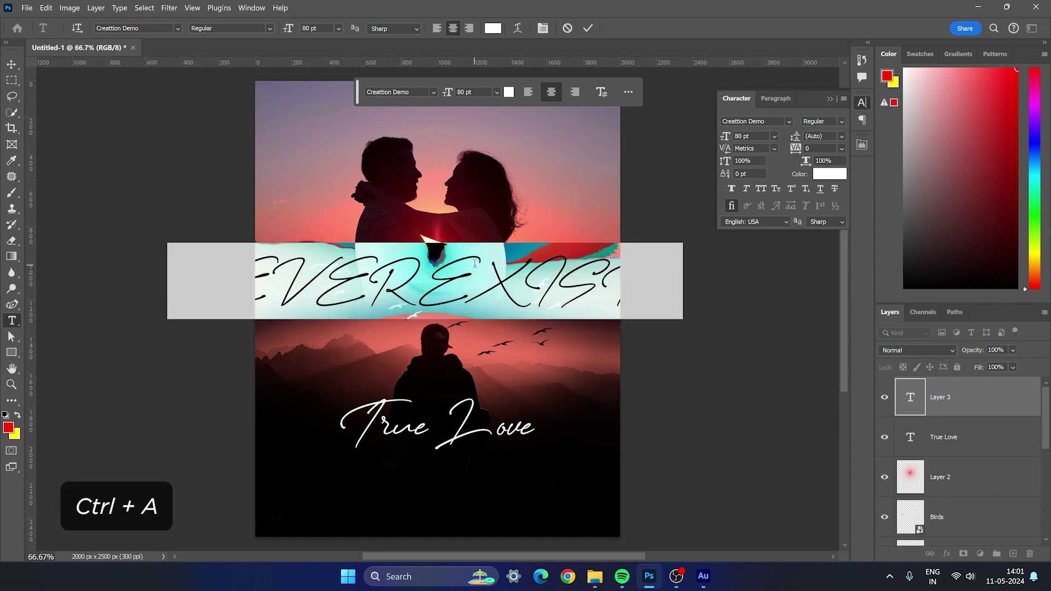
Set the subtitle font to Gotham Book at 12 pt
{"action": "left_click", "coordinate": [788, 121]}
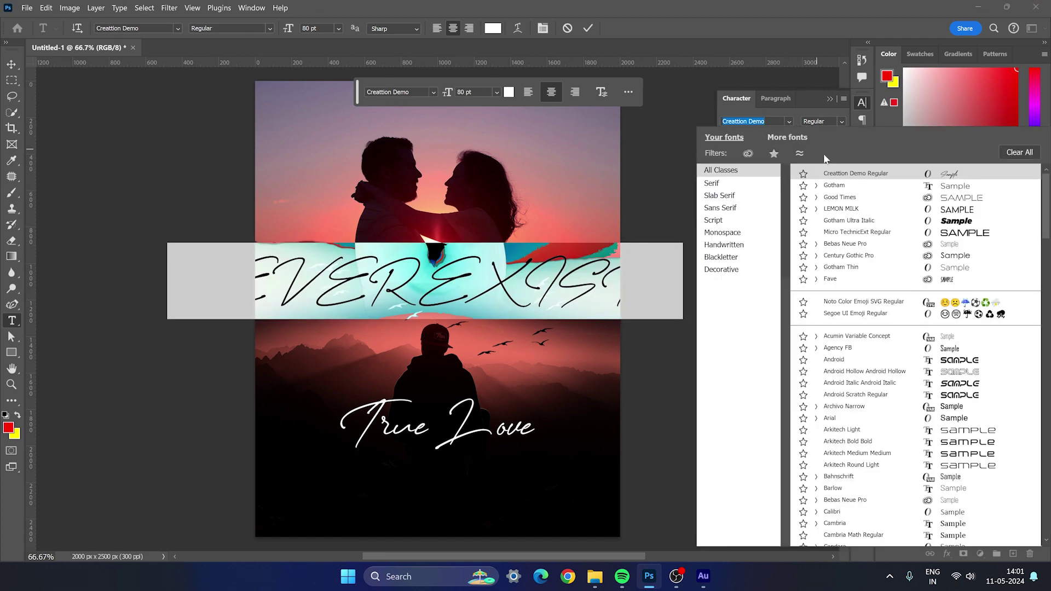
{"action": "left_click", "coordinate": [838, 186]}
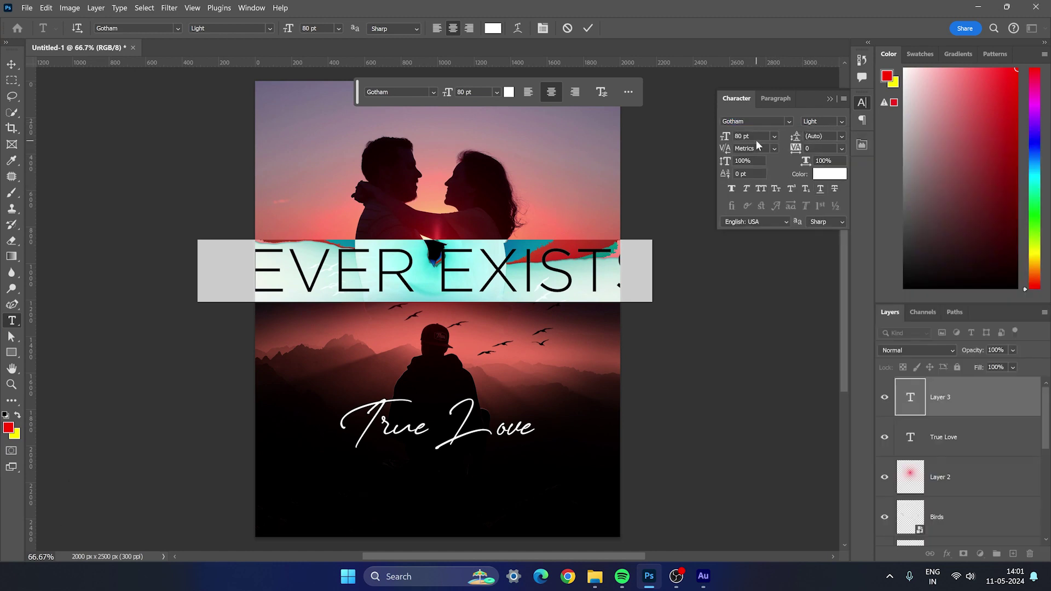
{"action": "type", "text": "10"}
{"action": "key", "text": "Return"}
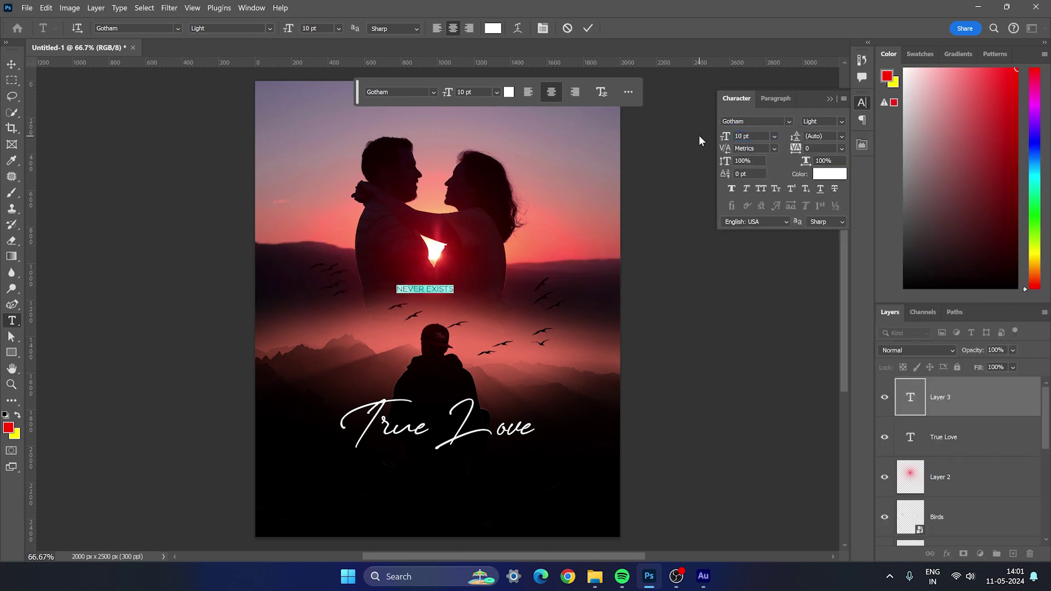
{"action": "left_click", "coordinate": [724, 137]}
{"action": "type", "text": "12"}
{"action": "key", "text": "Return"}
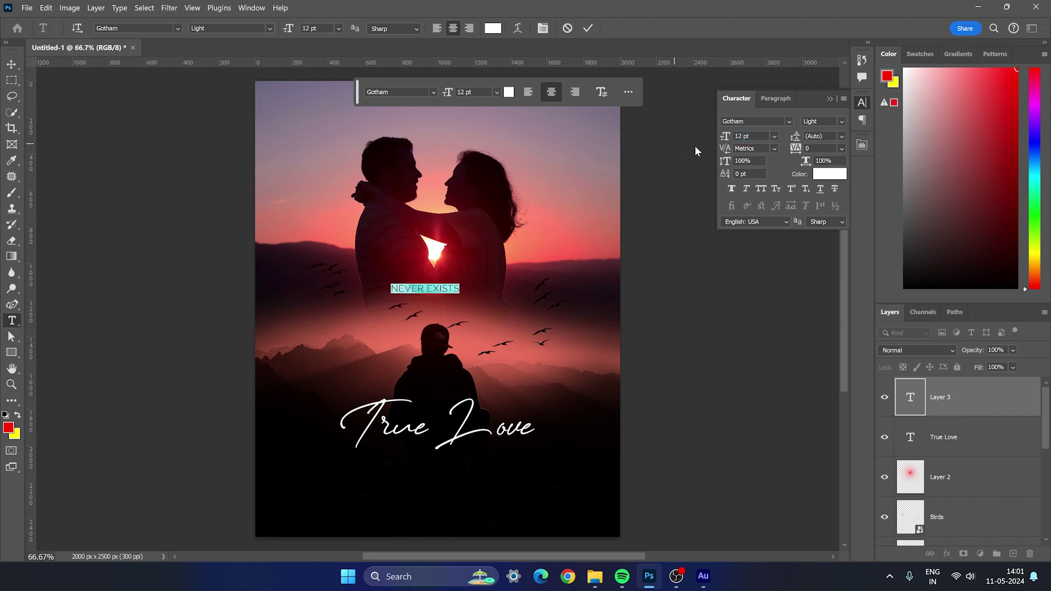
{"action": "left_click", "coordinate": [842, 122]}
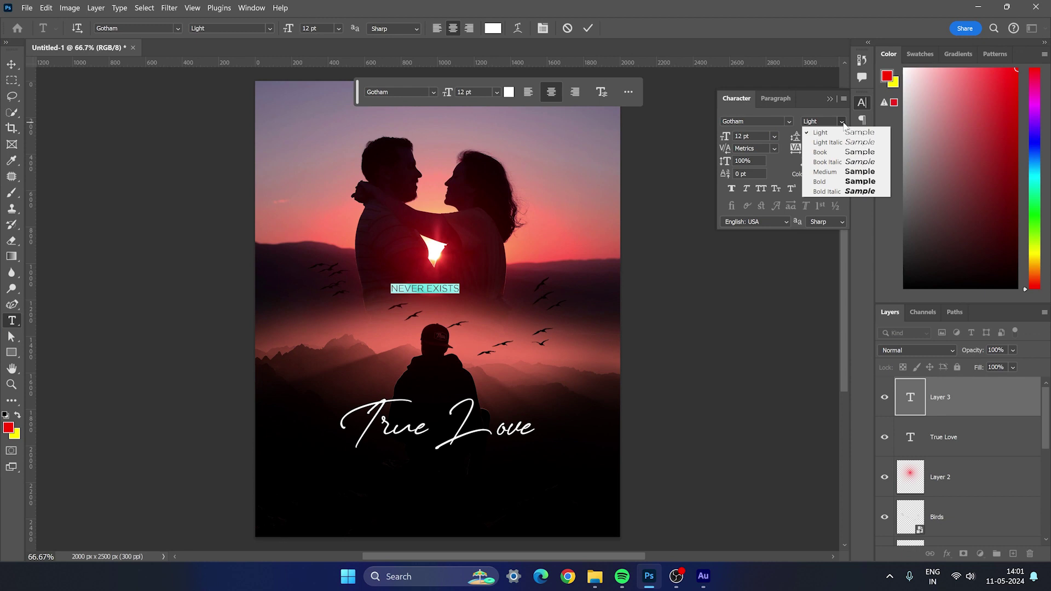
{"action": "left_click", "coordinate": [826, 153]}
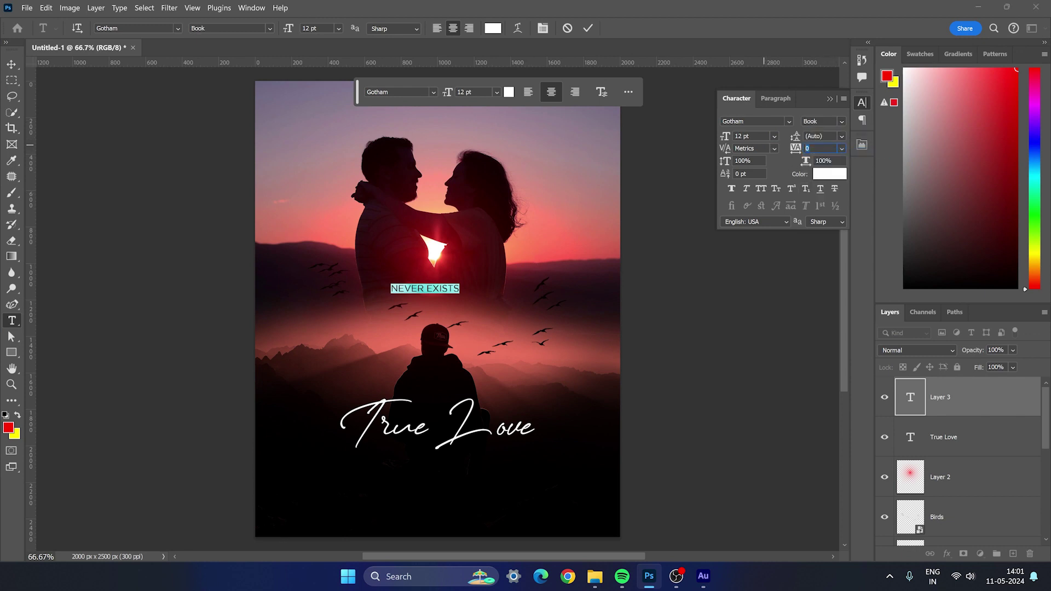
Set the subtitle's letter tracking to 250 and commit the text
{"action": "type", "text": "100"}
{"action": "key", "text": "Return"}
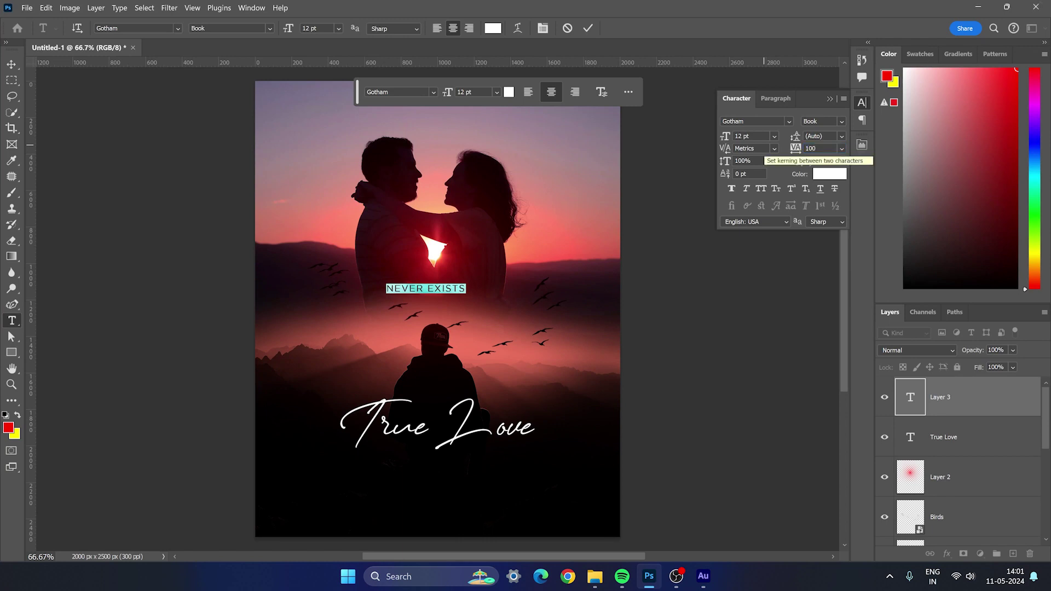
{"action": "left_click", "coordinate": [790, 149]}
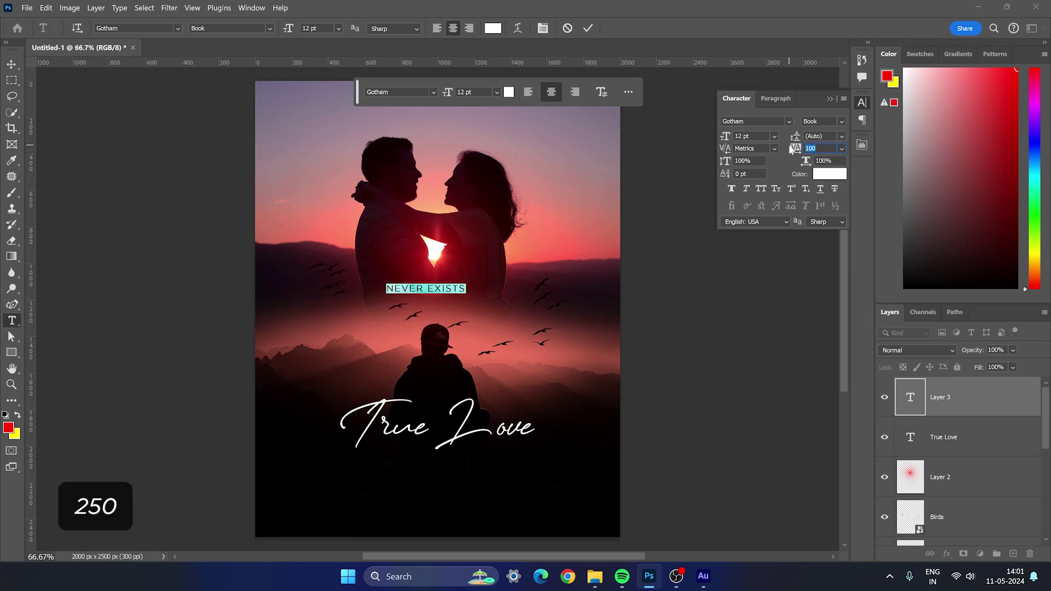
{"action": "type", "text": "250"}
{"action": "key", "text": "Return"}
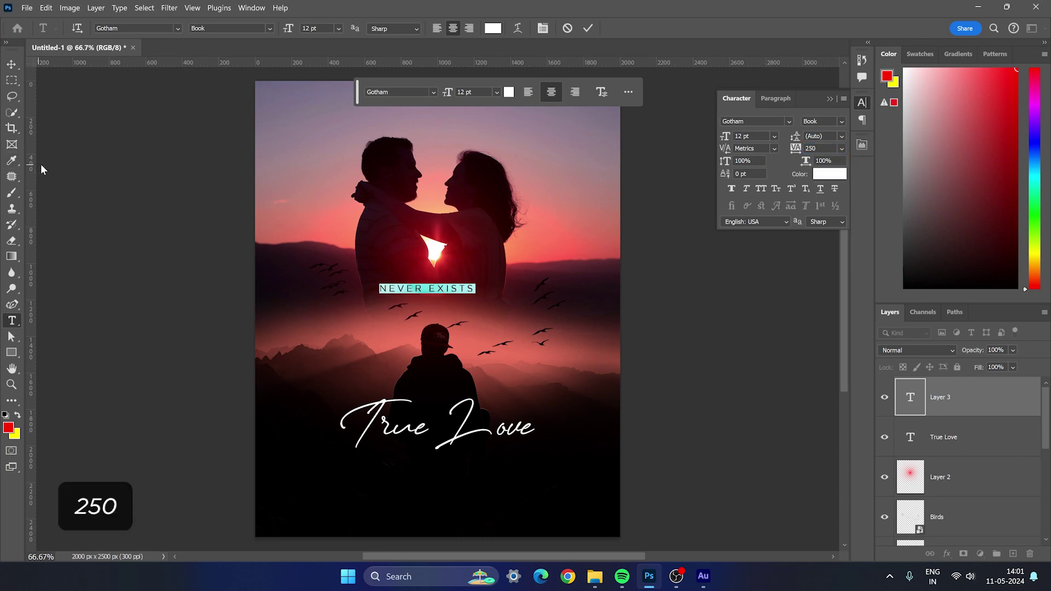
{"action": "left_click", "coordinate": [11, 64]}
Move NEVER EXISTS just below the True Love title and reduce it to 10 pt
{"action": "left_click_drag", "start_coordinate": [435, 290], "coordinate": [446, 473]}
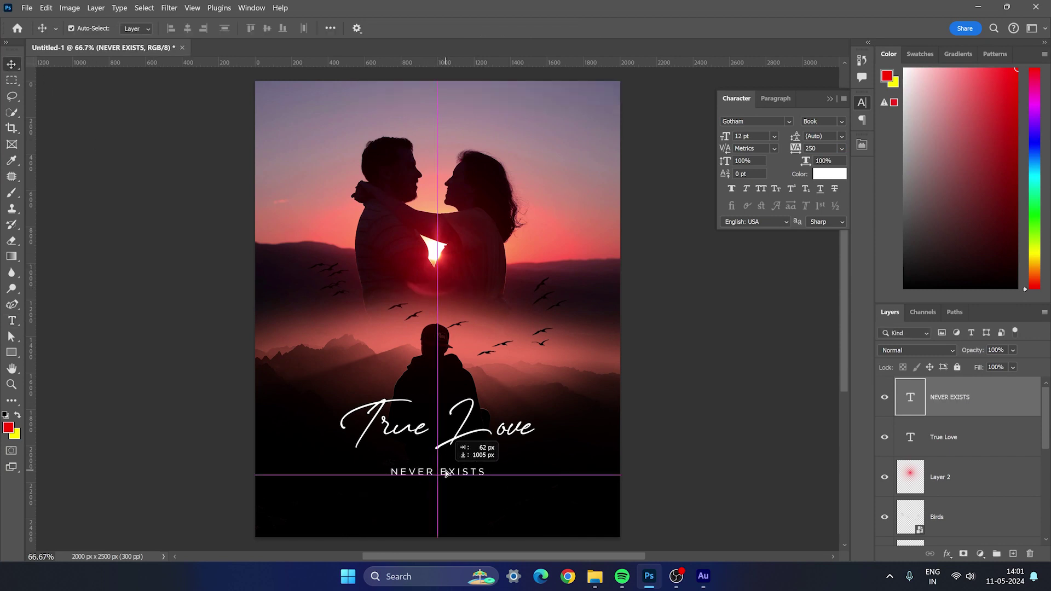
{"action": "left_click_drag", "start_coordinate": [446, 473], "coordinate": [459, 471]}
{"action": "double_click", "coordinate": [459, 471]}
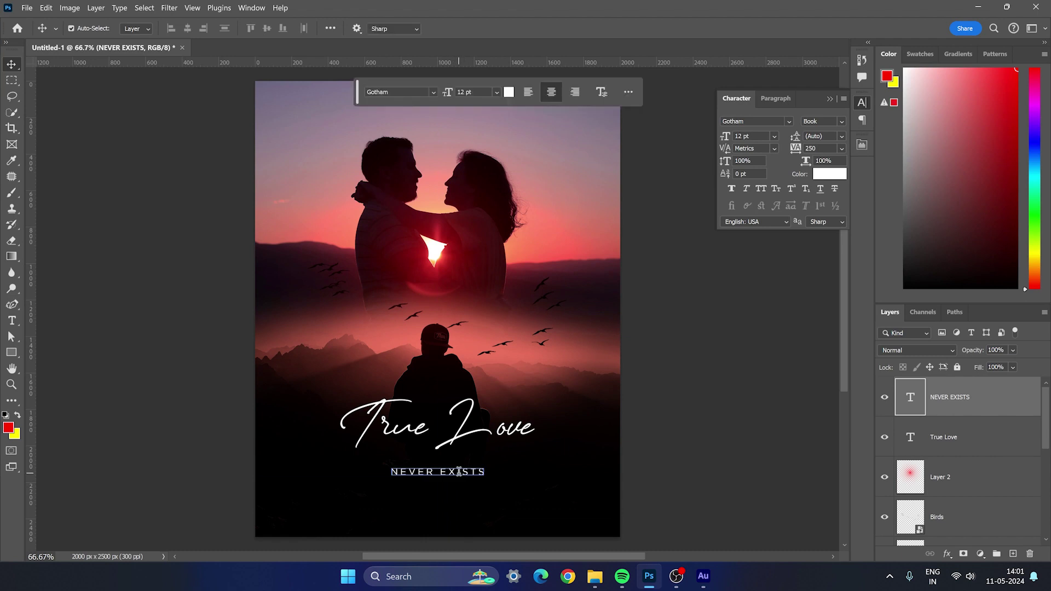
{"action": "left_click", "coordinate": [754, 138]}
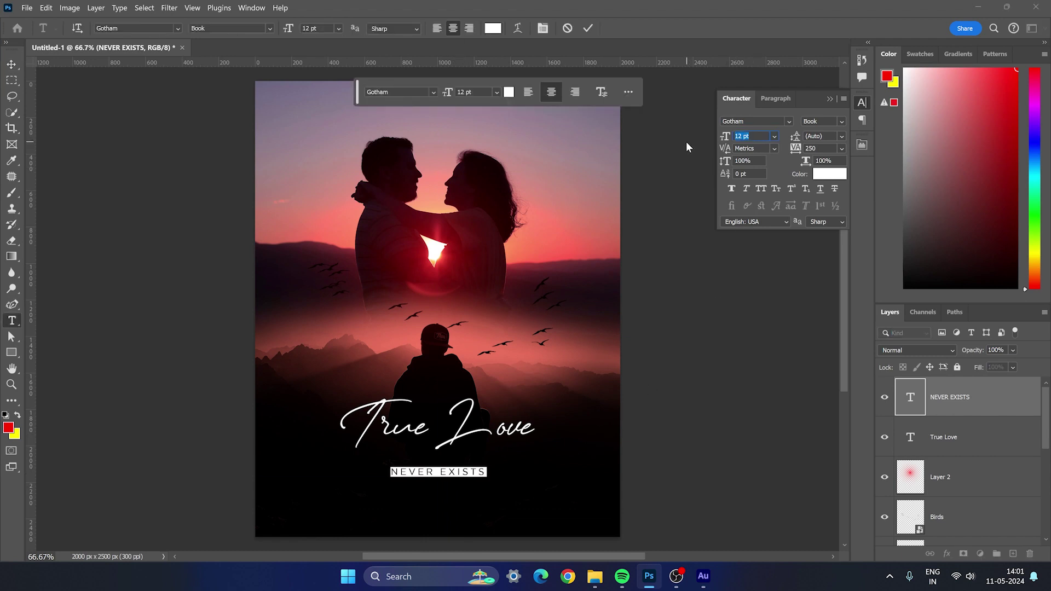
{"action": "type", "text": "10"}
{"action": "key", "text": "Return"}
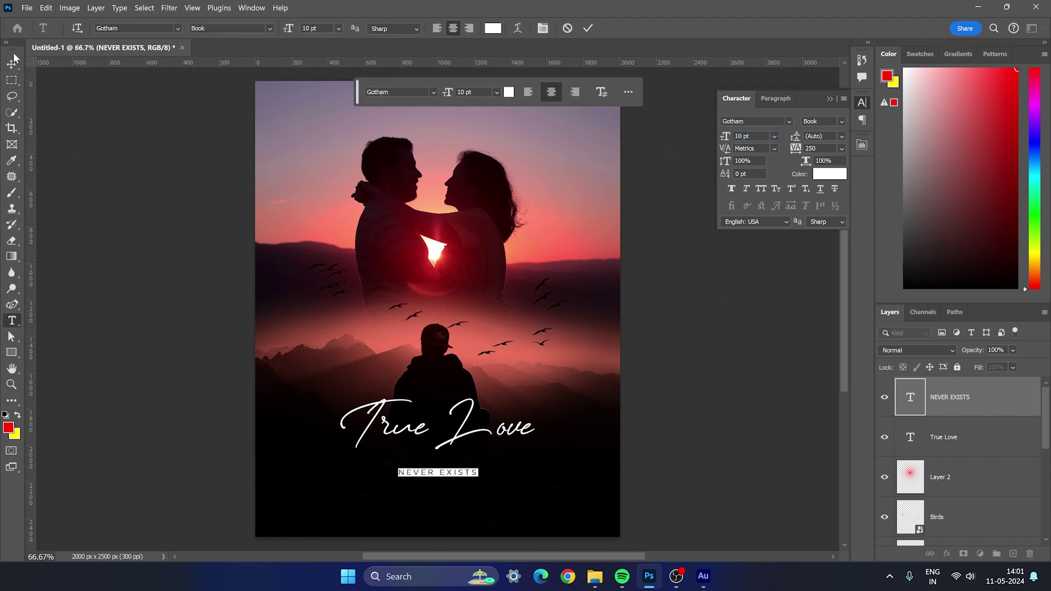
{"action": "left_click", "coordinate": [12, 64]}
{"action": "left_click", "coordinate": [453, 480]}
{"action": "left_click_drag", "start_coordinate": [449, 473], "coordinate": [448, 468]}
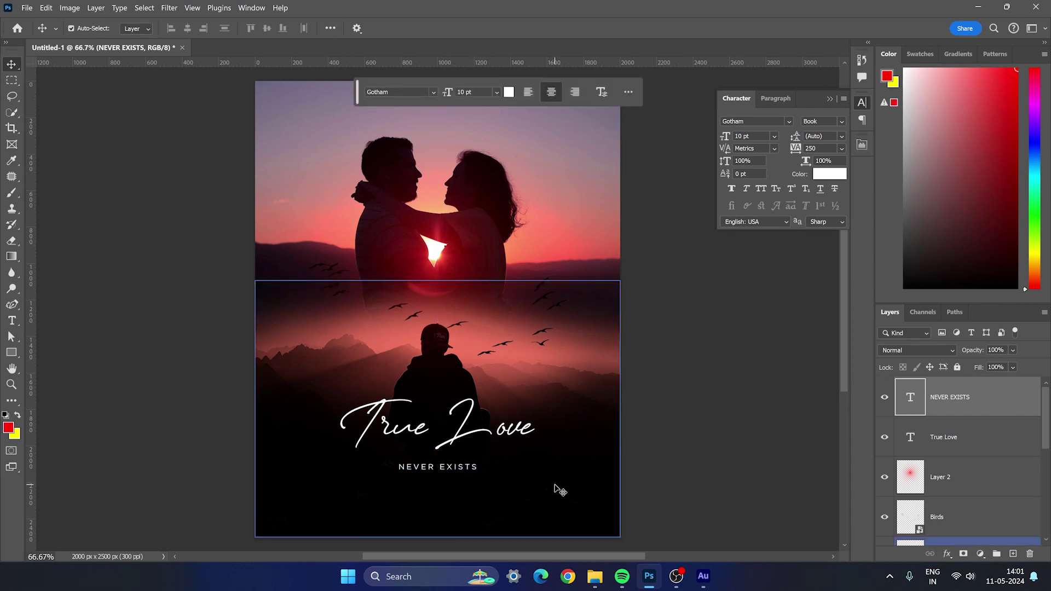
{"action": "left_click", "coordinate": [788, 451]}
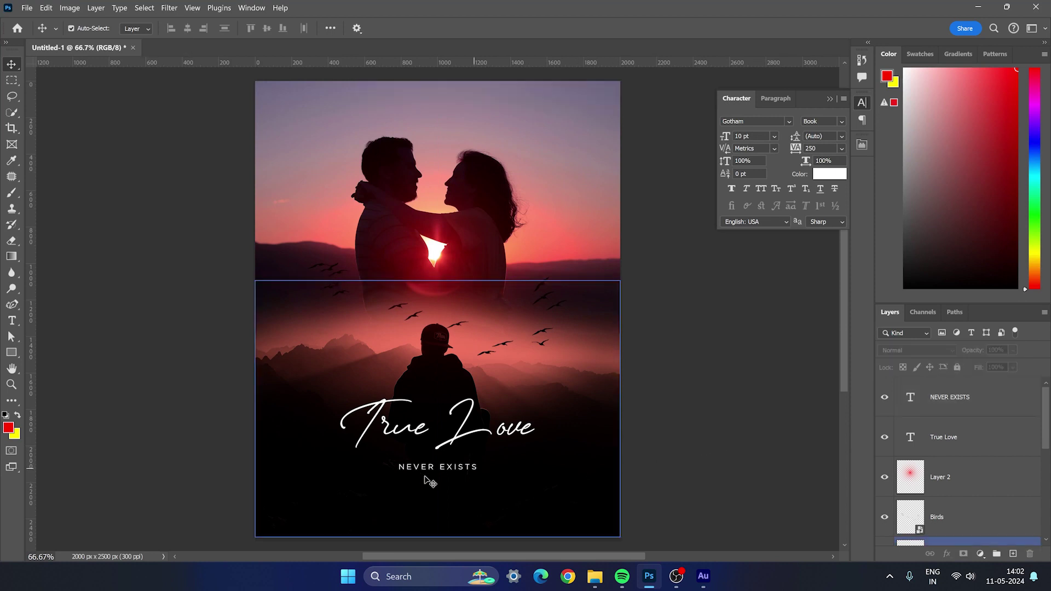
{"action": "left_click", "coordinate": [446, 470]}
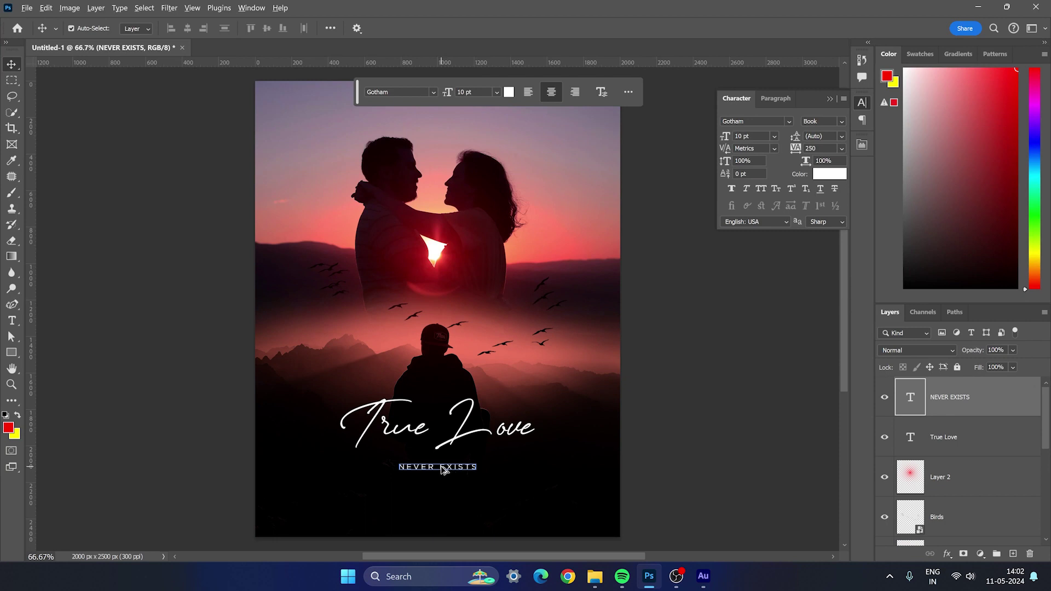
Duplicate the subtitle near the bottom as a 6 pt 'IN CINEMAS AUGUST 2024' line
{"action": "left_click_drag", "start_coordinate": [447, 470], "coordinate": [438, 522]}
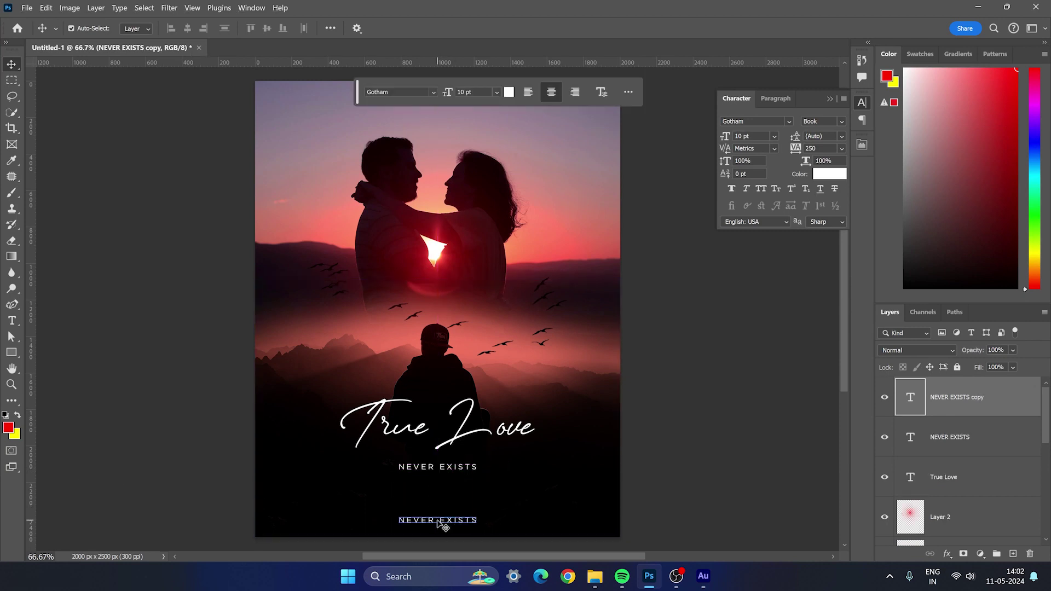
{"action": "double_click", "coordinate": [439, 521]}
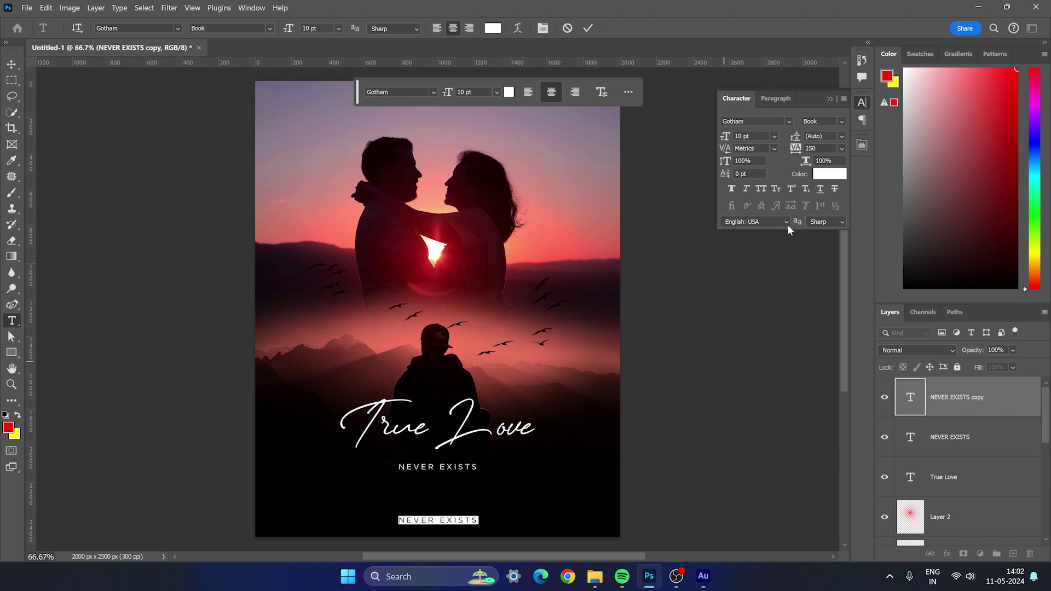
{"action": "left_click", "coordinate": [744, 135]}
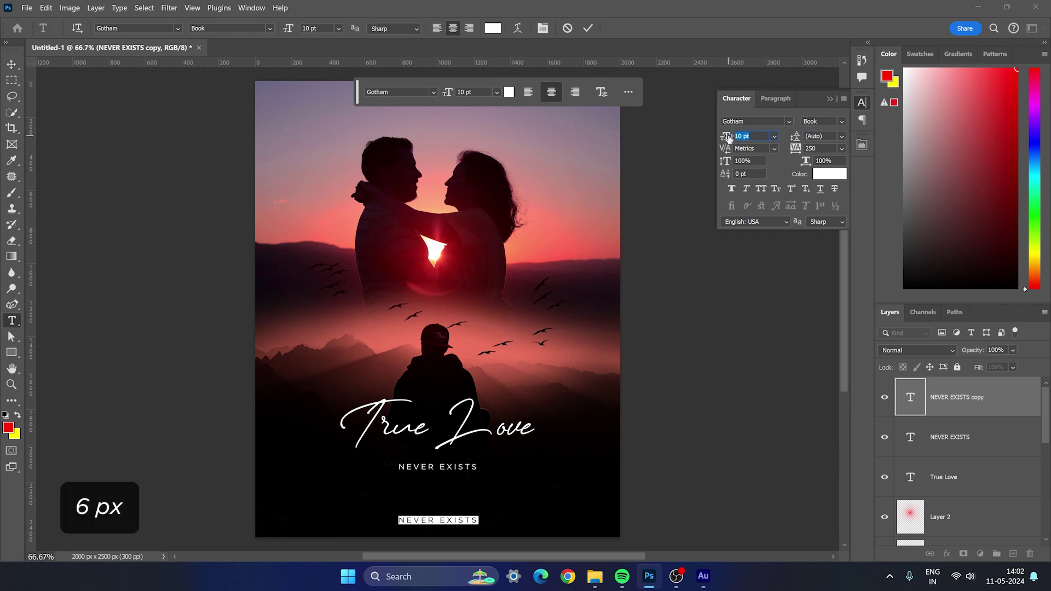
{"action": "type", "text": "6"}
{"action": "key", "text": "Return"}
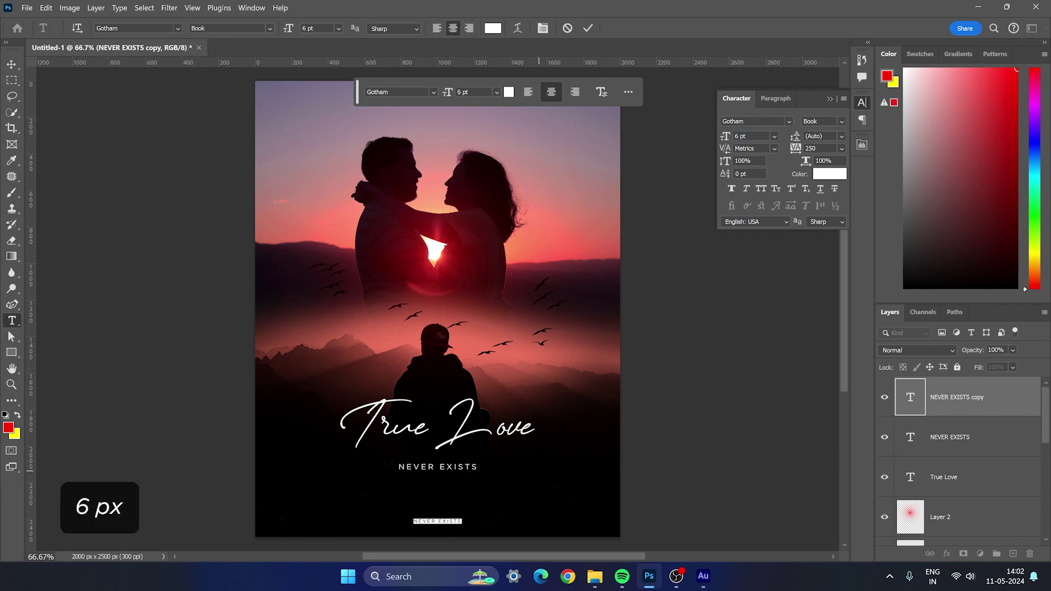
{"action": "type", "text": "IN CINEMAS A"}
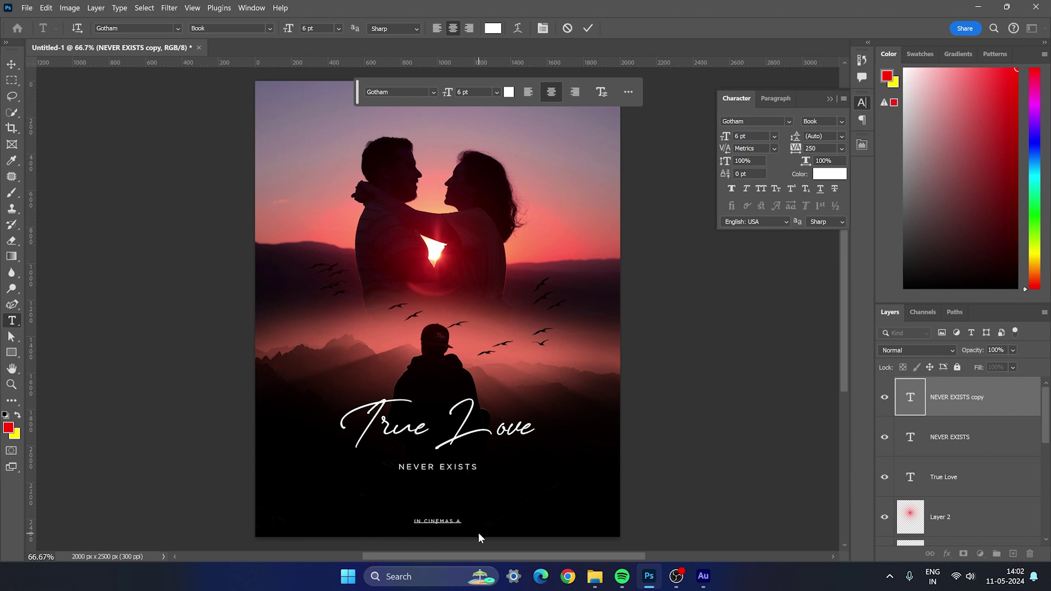
{"action": "type", "text": "UGUST 2024"}
{"action": "key", "text": "ctrl+a"}
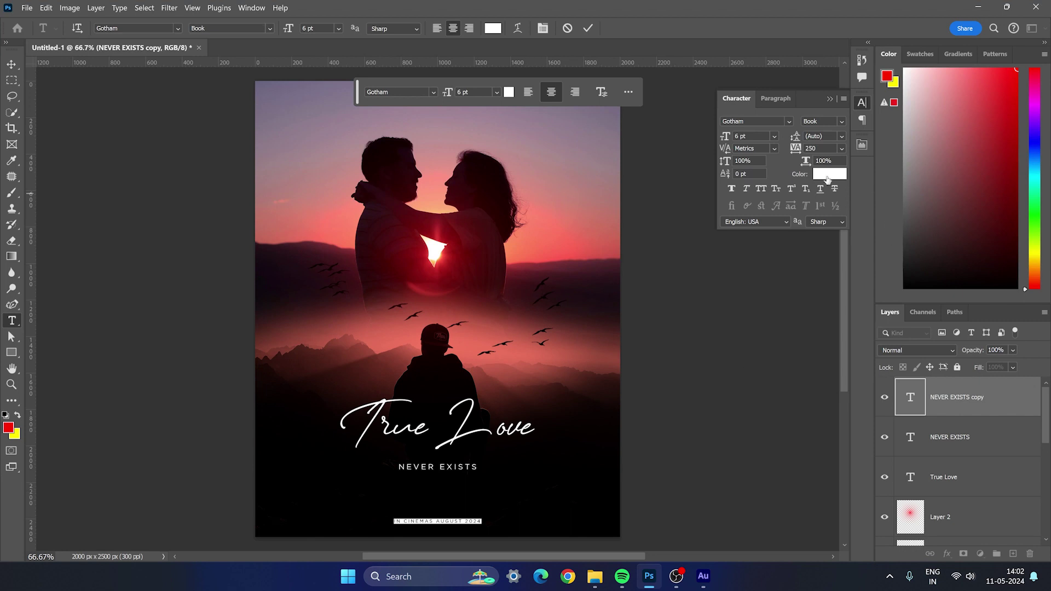
Colour the release-date line coral sampled from the sunset and position it near the bottom
{"action": "left_click", "coordinate": [827, 174]}
{"action": "left_click", "coordinate": [539, 249]}
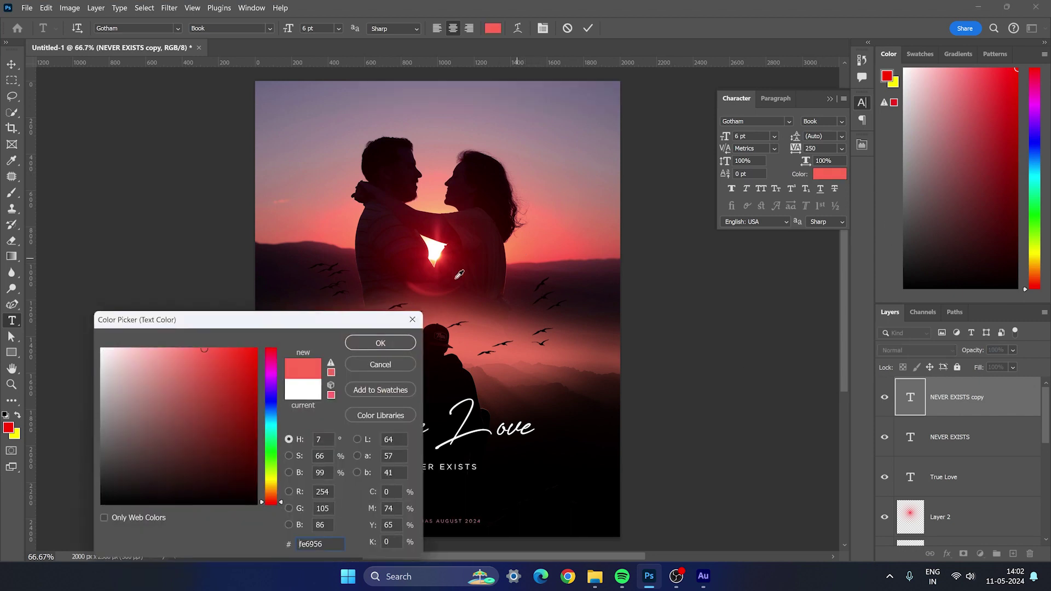
{"action": "left_click", "coordinate": [381, 342]}
{"action": "left_click", "coordinate": [11, 64]}
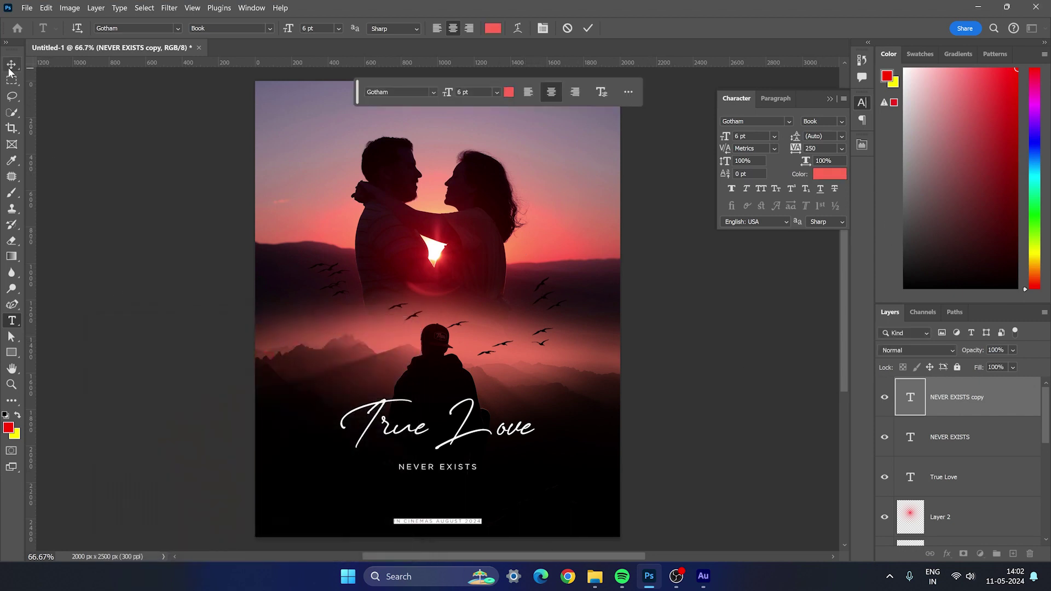
{"action": "left_click_drag", "start_coordinate": [446, 525], "coordinate": [446, 524]}
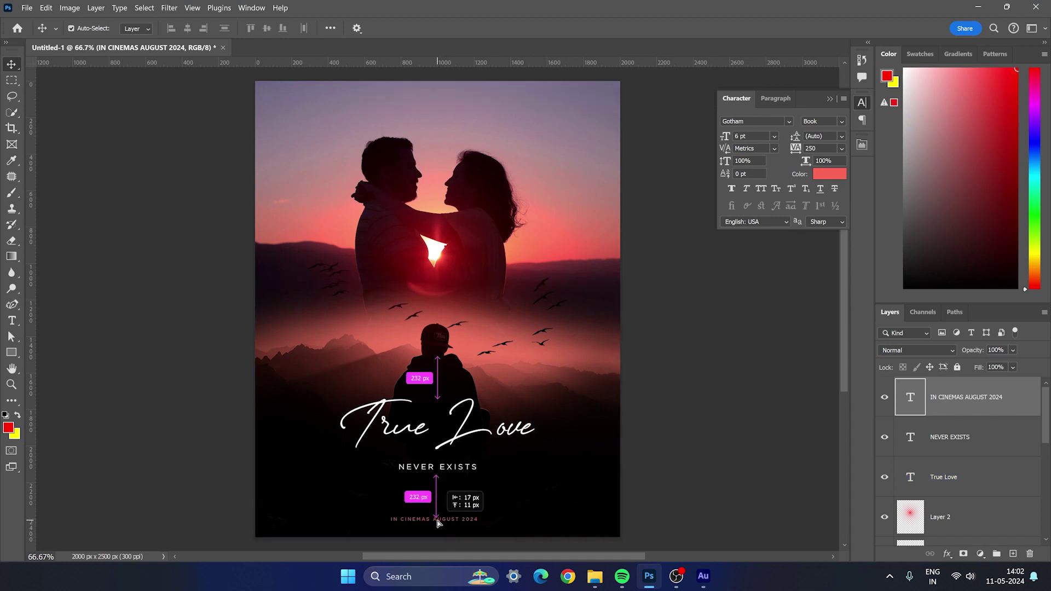
{"action": "left_click", "coordinate": [763, 488]}
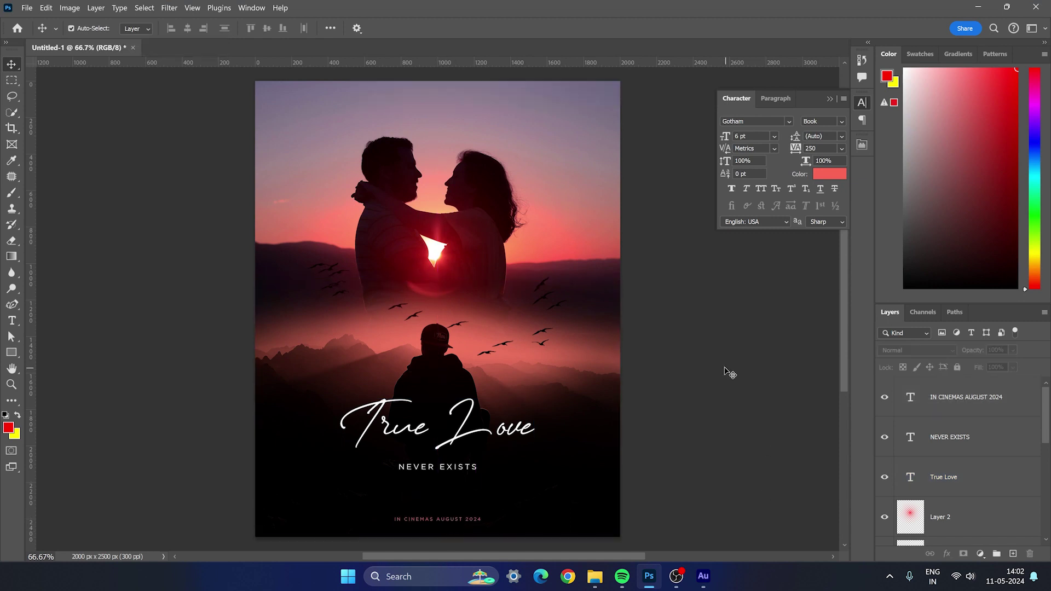
{"action": "left_click", "coordinate": [861, 102]}
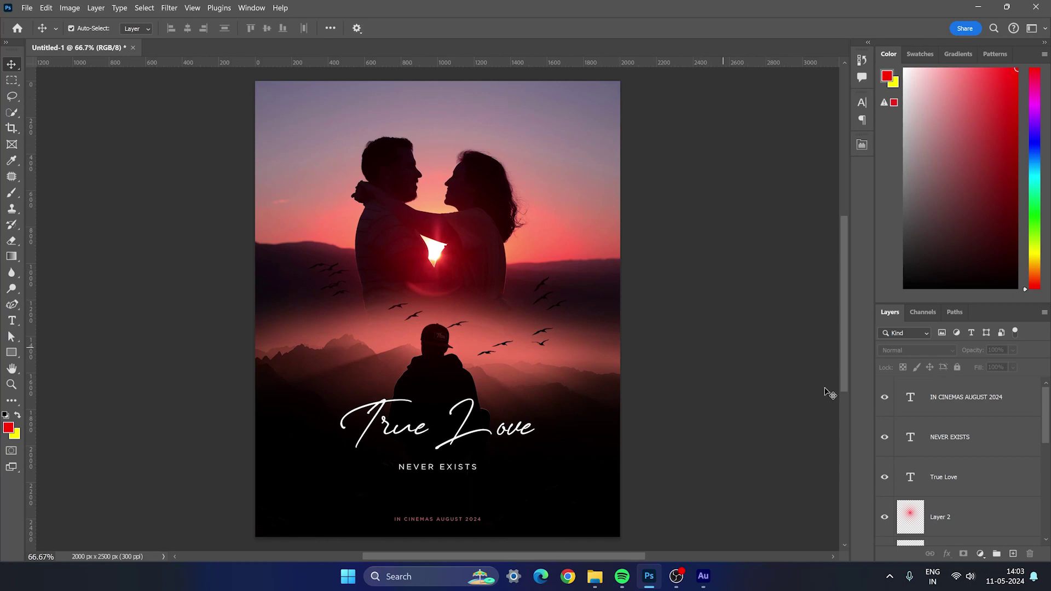
Add a Curves adjustment layer and raise the Blue channel curve
{"action": "left_click", "coordinate": [977, 542]}
{"action": "left_click", "coordinate": [980, 553]}
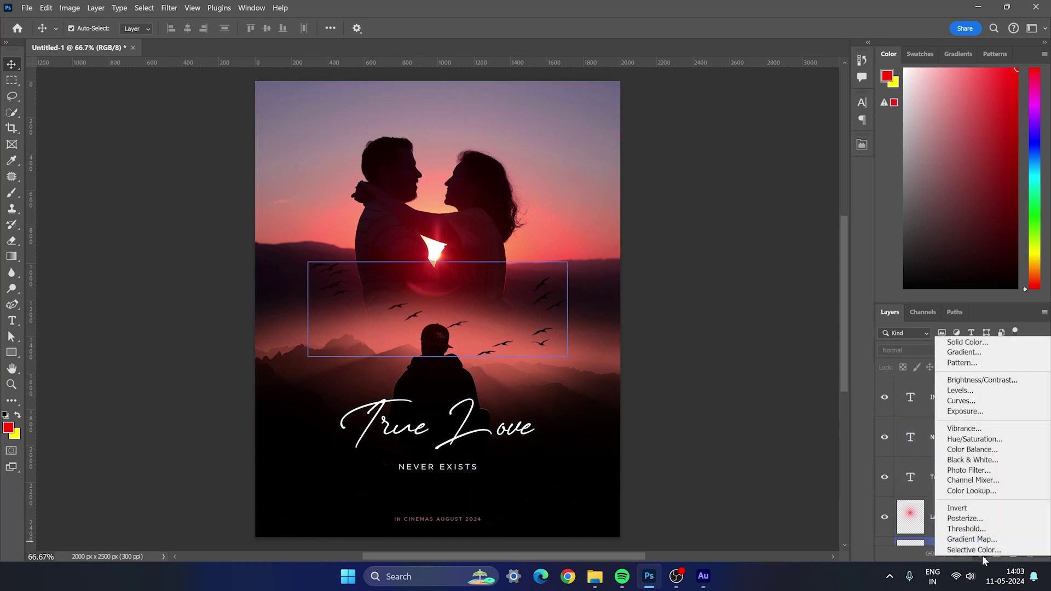
{"action": "left_click", "coordinate": [971, 403]}
{"action": "left_click", "coordinate": [730, 198]}
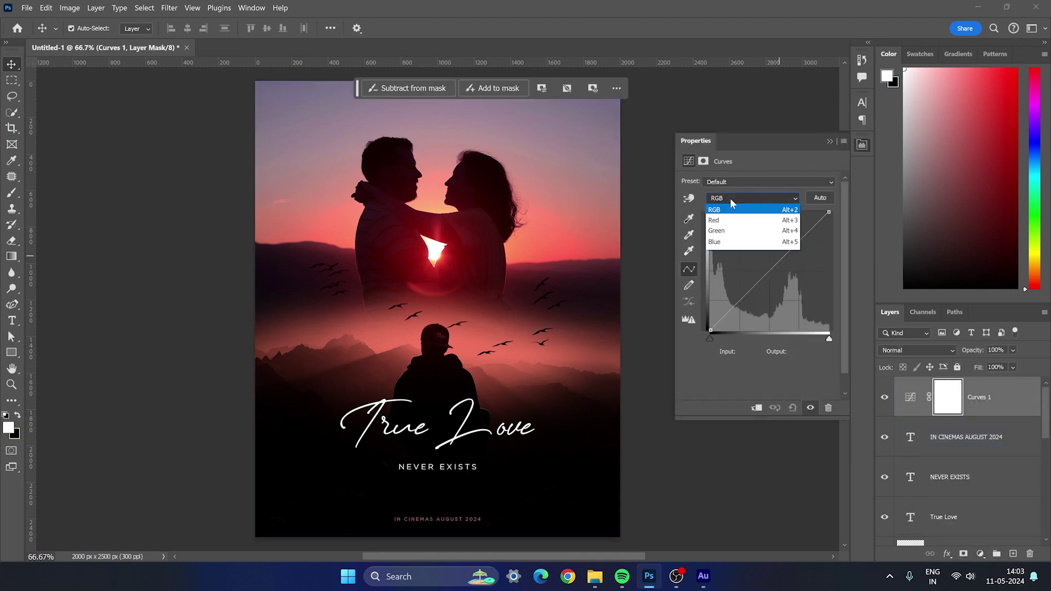
{"action": "left_click", "coordinate": [716, 239]}
{"action": "left_click_drag", "start_coordinate": [773, 268], "coordinate": [764, 264]}
Lower the Green channel curve for a pink-purple tone and close the adjustment settings
{"action": "left_click", "coordinate": [736, 198]}
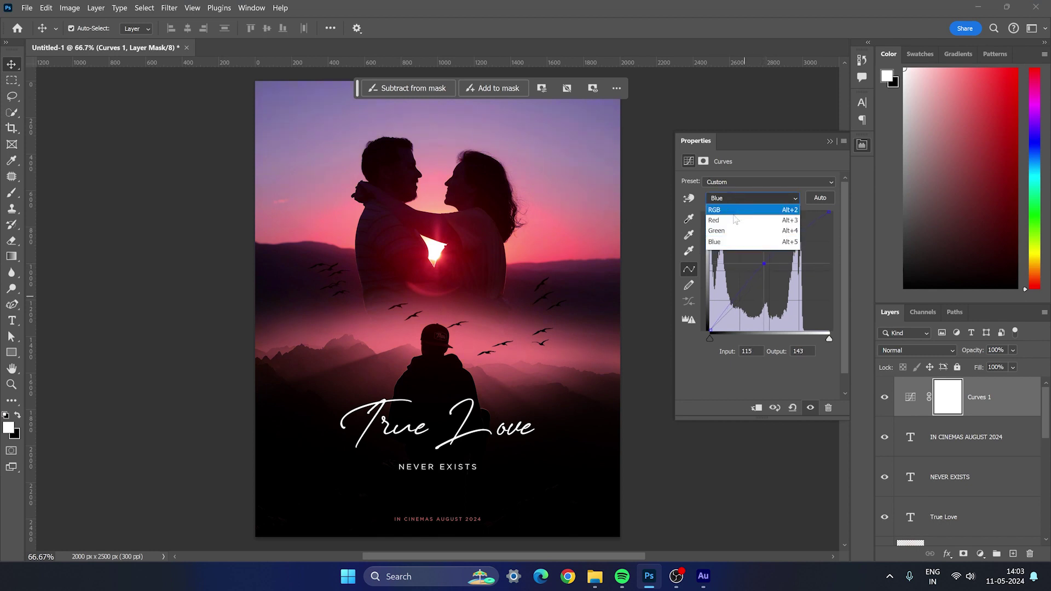
{"action": "left_click", "coordinate": [728, 232]}
{"action": "left_click_drag", "start_coordinate": [769, 271], "coordinate": [771, 275]}
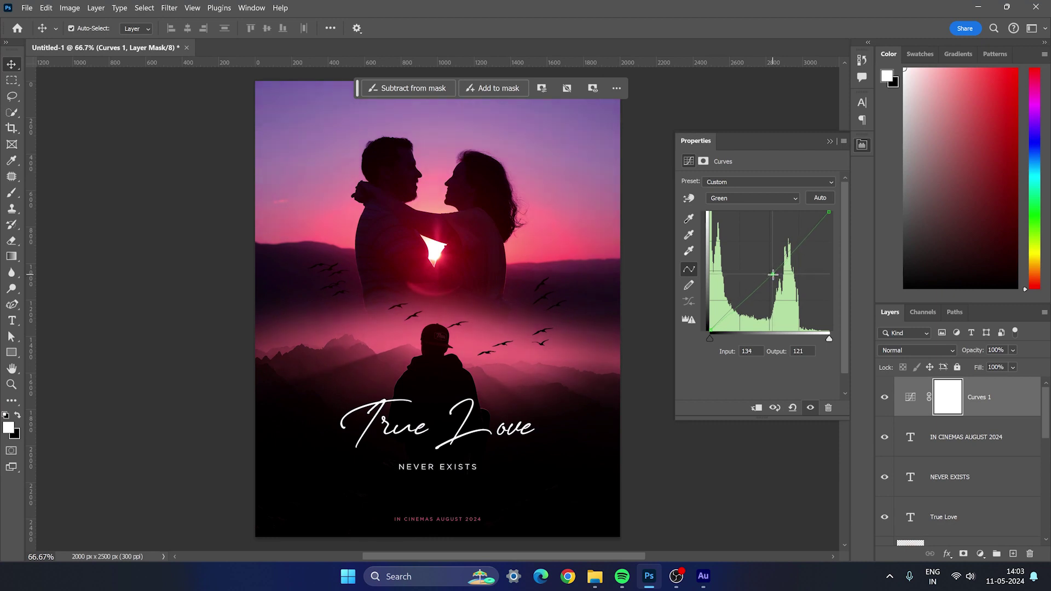
{"action": "left_click", "coordinate": [765, 198]}
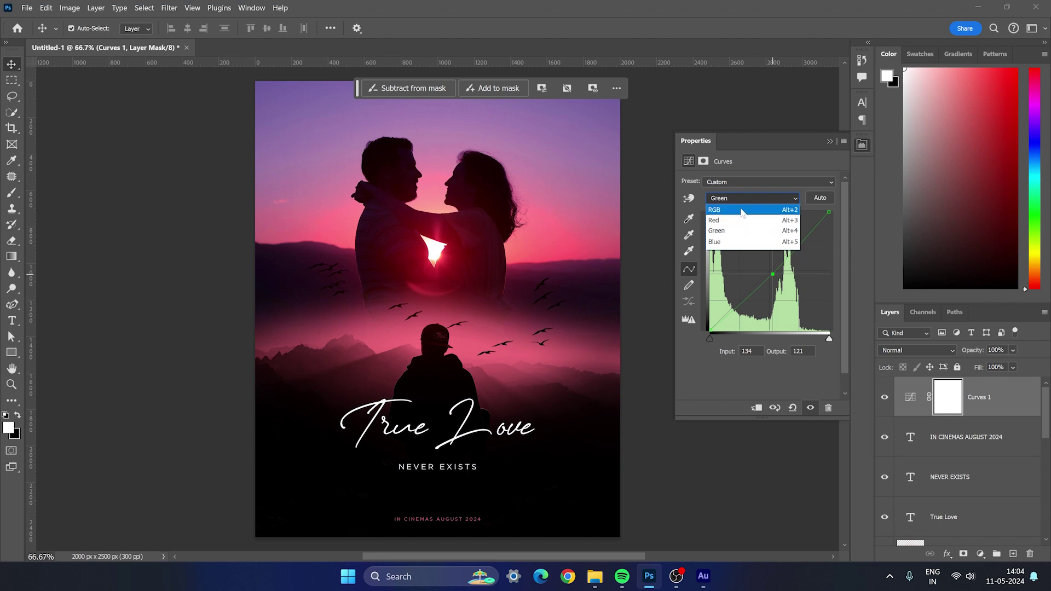
{"action": "left_click", "coordinate": [731, 217]}
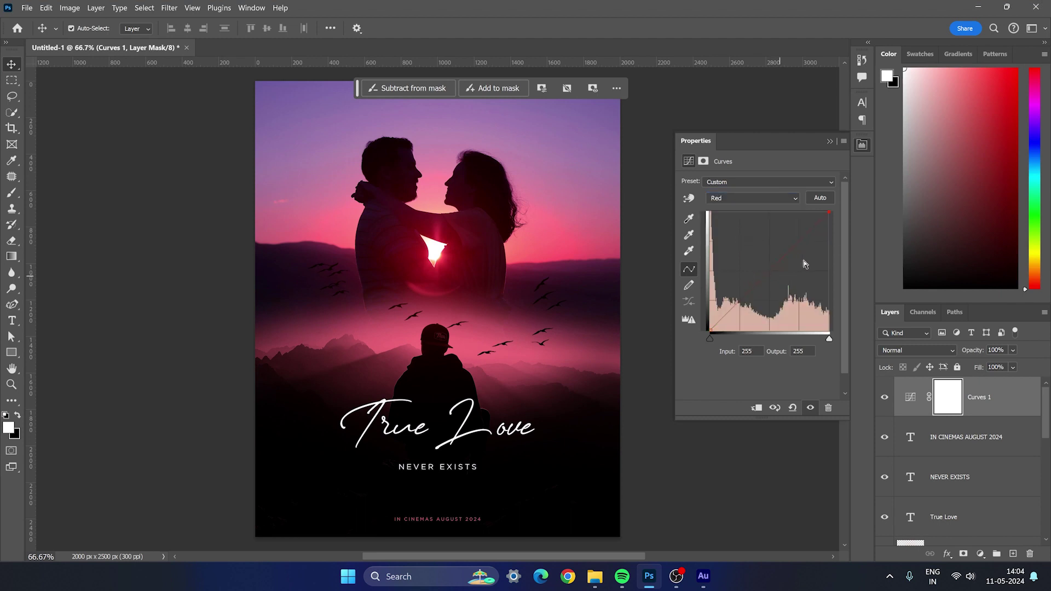
{"action": "left_click", "coordinate": [861, 147]}
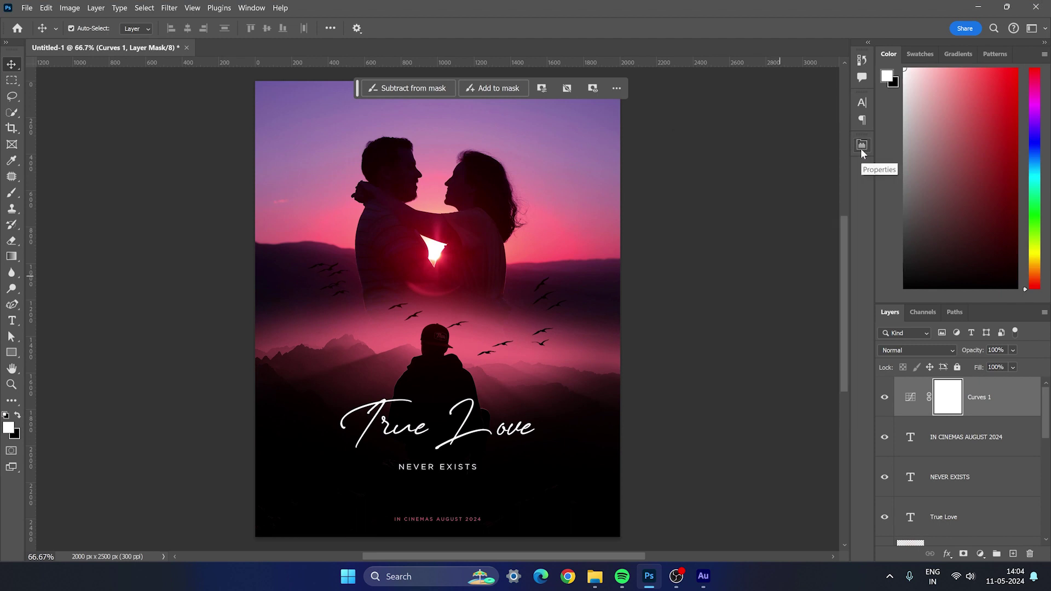
{"action": "left_click", "coordinate": [935, 430]}
{"action": "left_click", "coordinate": [972, 542]}
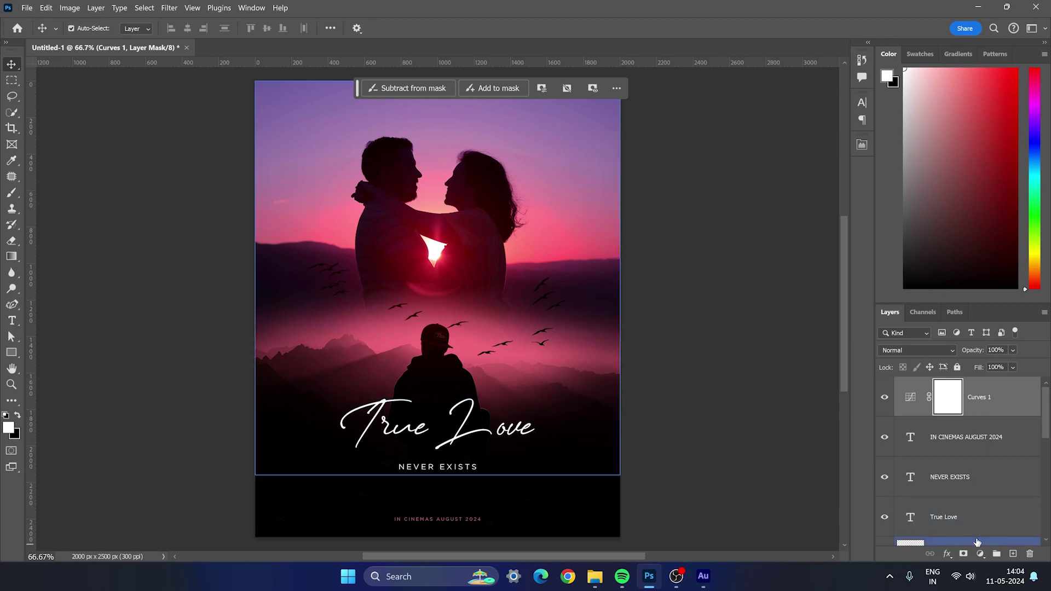
Add a Brightness/Contrast 1 layer with Contrast at 15 at the top of the stack
{"action": "left_click", "coordinate": [981, 554]}
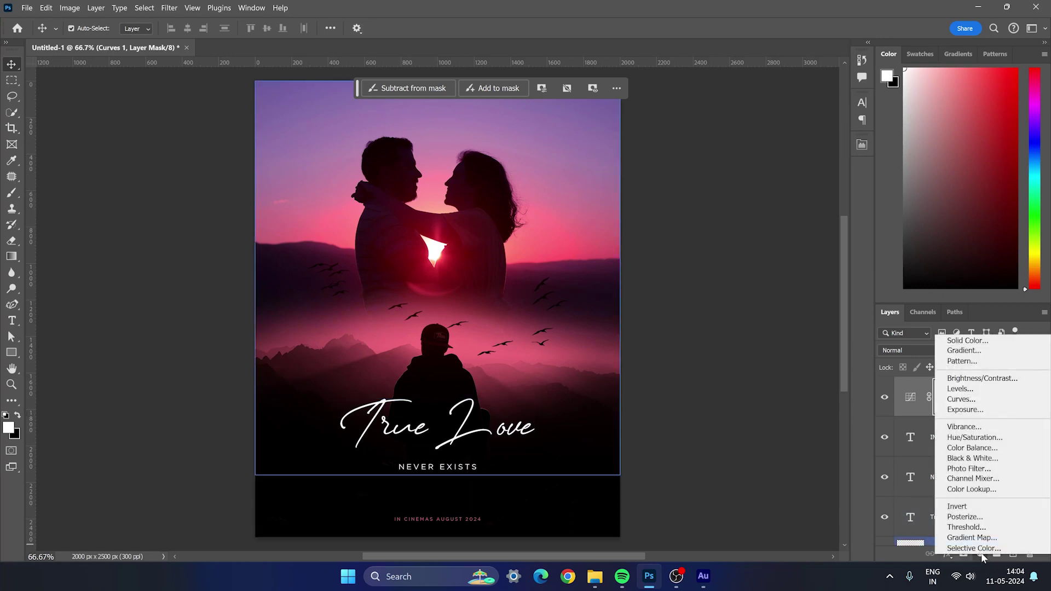
{"action": "left_click", "coordinate": [975, 378]}
{"action": "type", "text": "15"}
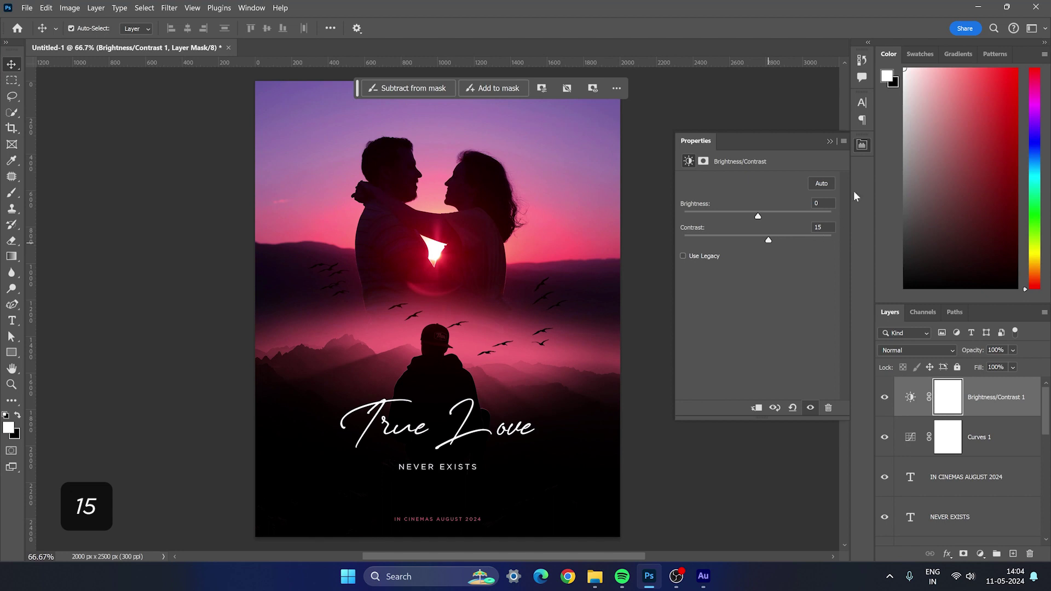
{"action": "left_click", "coordinate": [865, 145]}
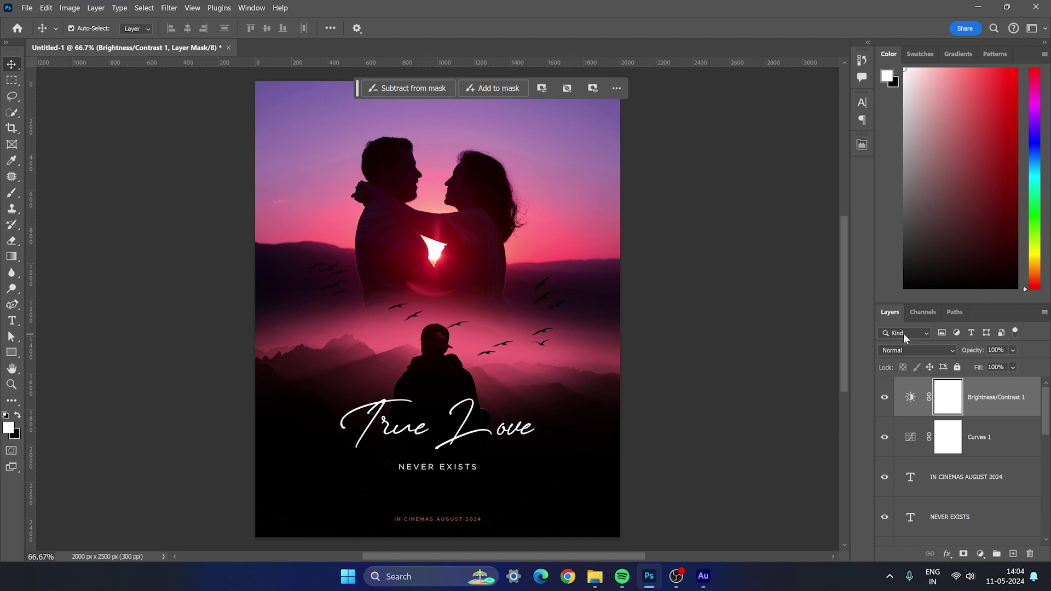
{"action": "left_click", "coordinate": [571, 230]}
{"action": "left_click", "coordinate": [693, 379]}
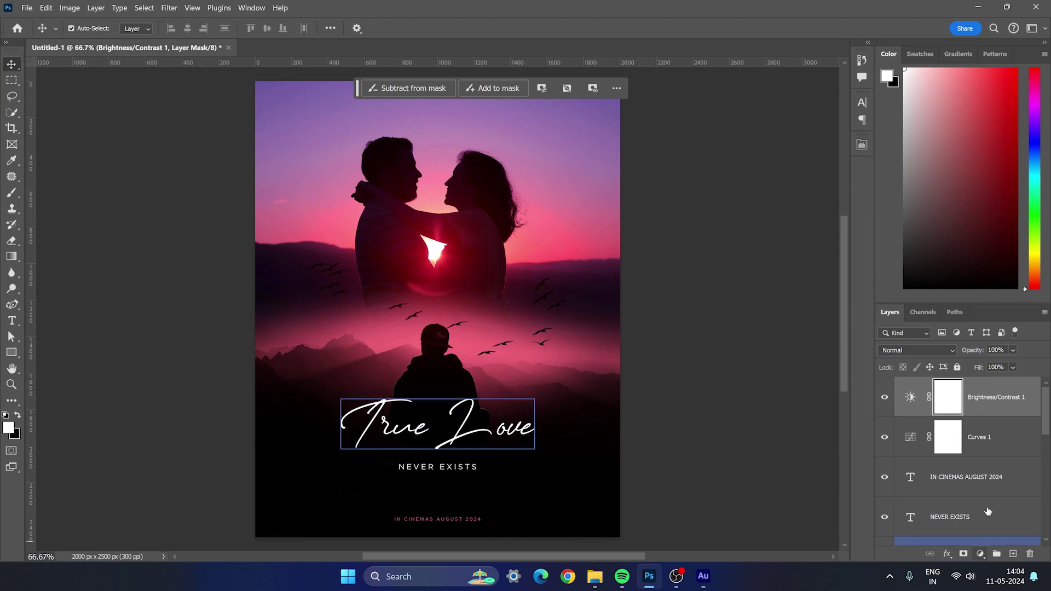
Add a Solid Color fill layer set to pure black (000000)
{"action": "left_click", "coordinate": [979, 554]}
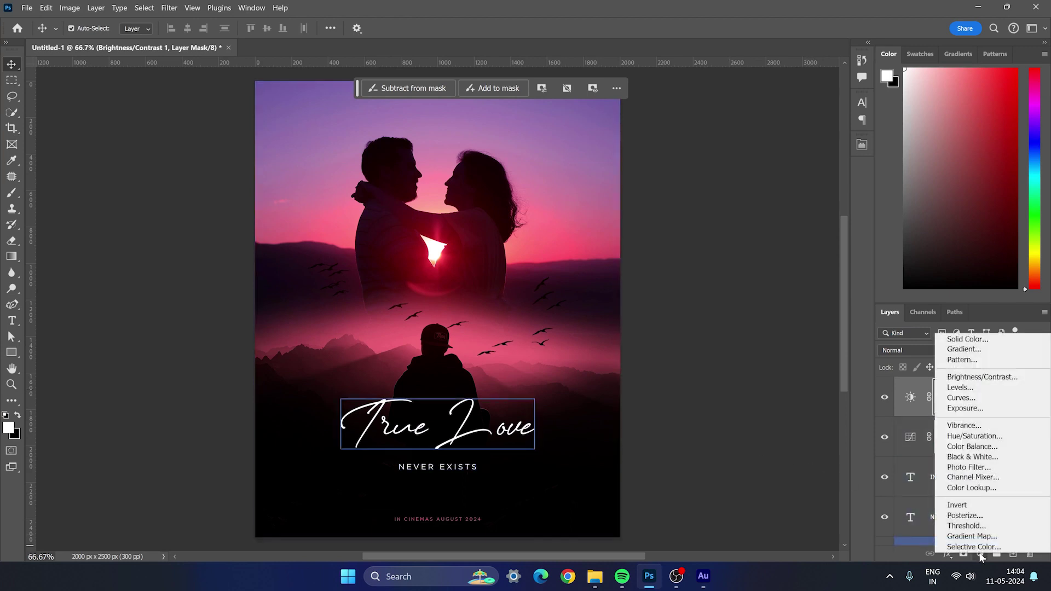
{"action": "left_click", "coordinate": [971, 340]}
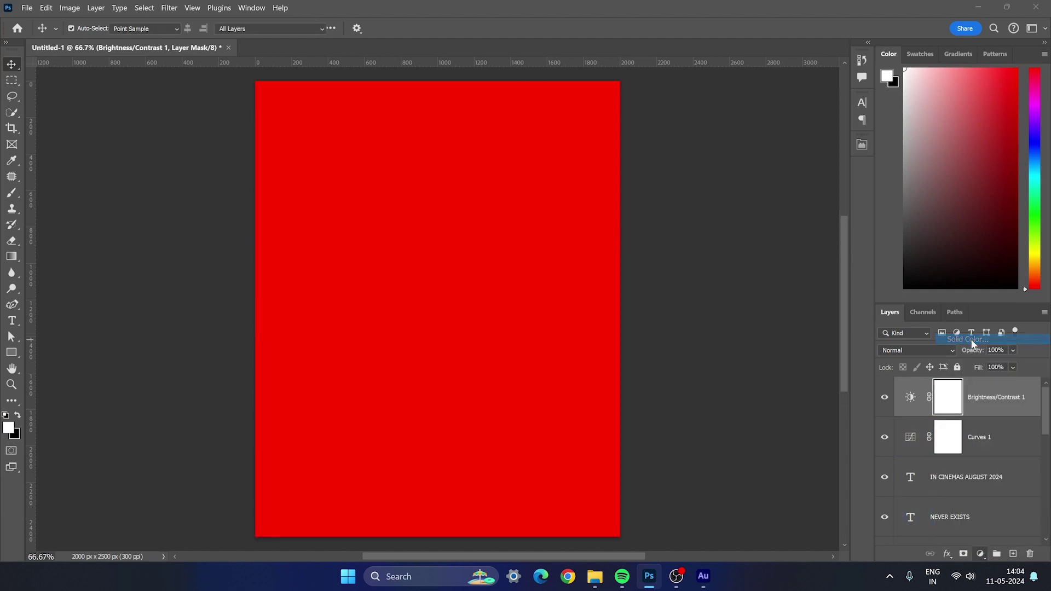
{"action": "left_click_drag", "start_coordinate": [225, 436], "coordinate": [130, 504]}
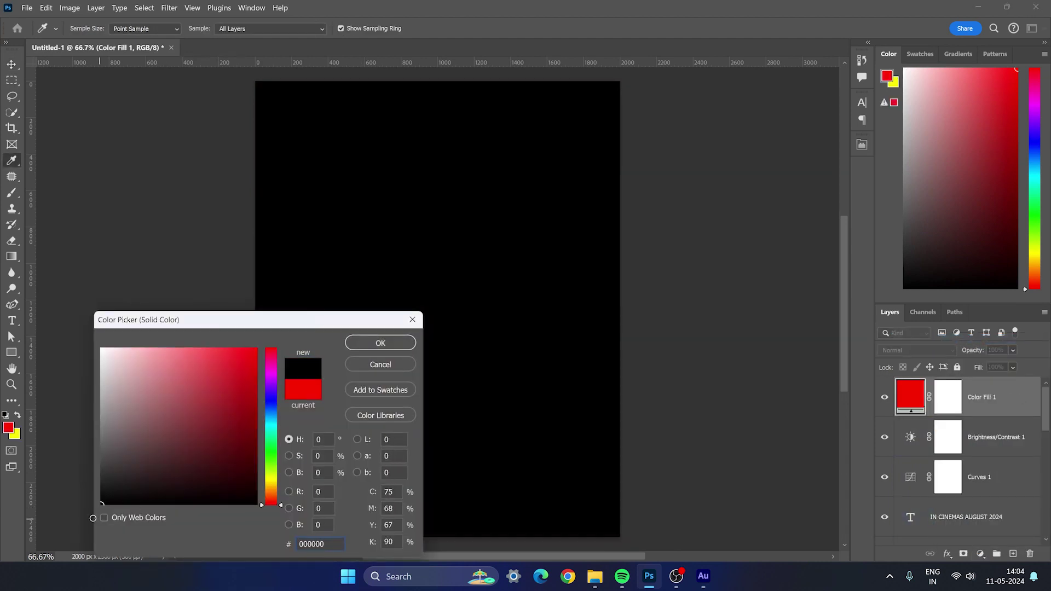
{"action": "left_click", "coordinate": [386, 343]}
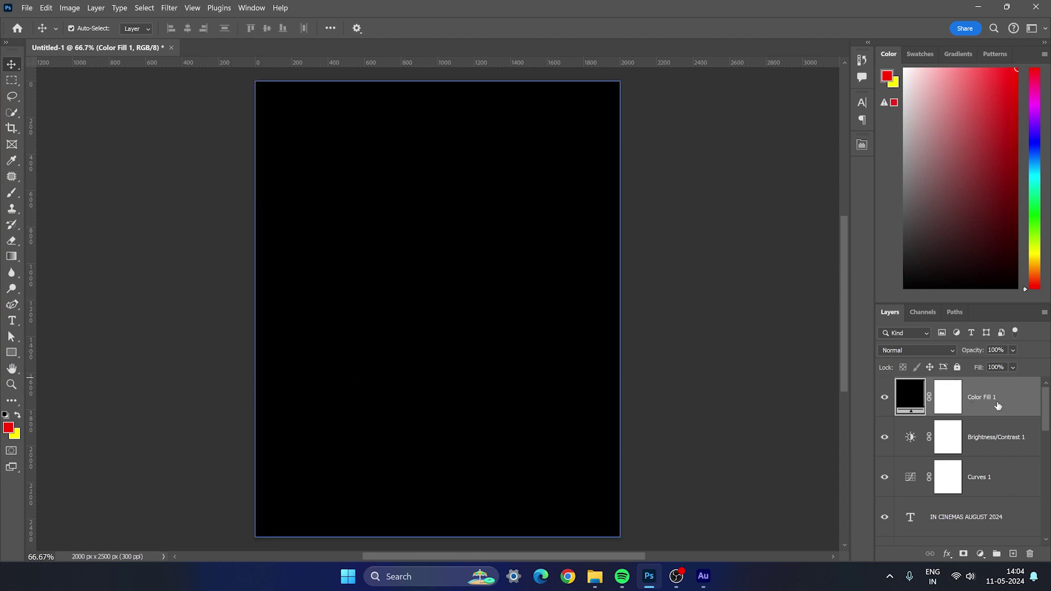
Convert the fill to a smart object and apply Add Noise at 3% as a smart filter
{"action": "left_click", "coordinate": [169, 8]}
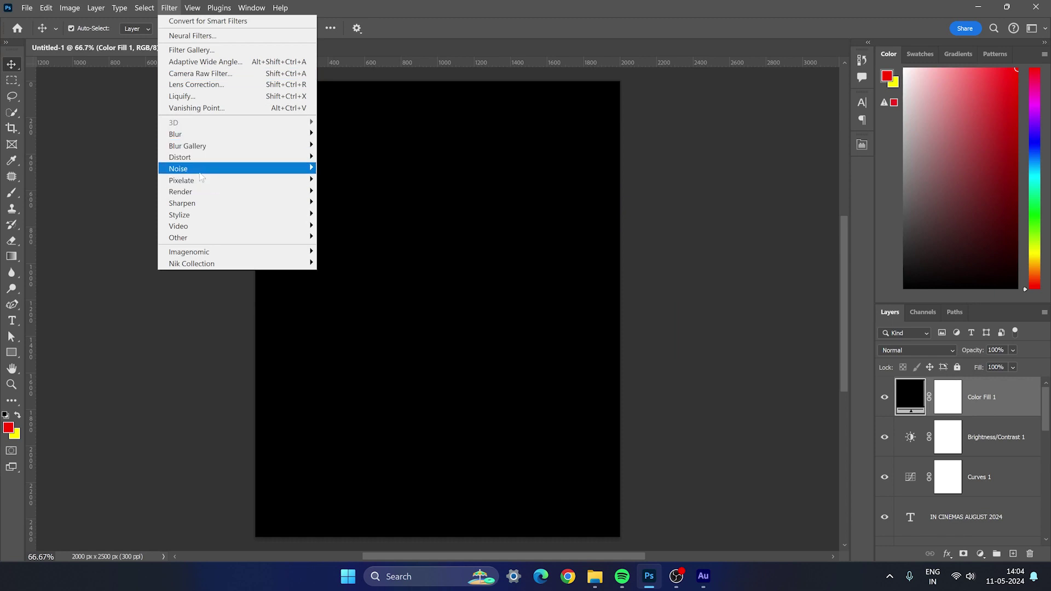
{"action": "mouse_move", "coordinate": [178, 169]}
{"action": "left_click", "coordinate": [365, 180]}
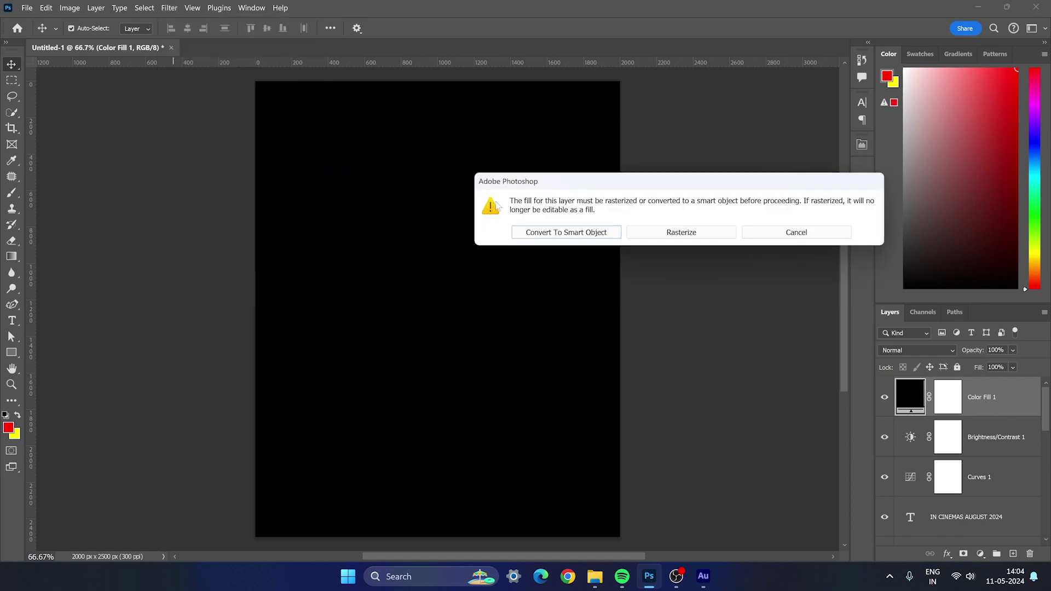
{"action": "left_click", "coordinate": [560, 233]}
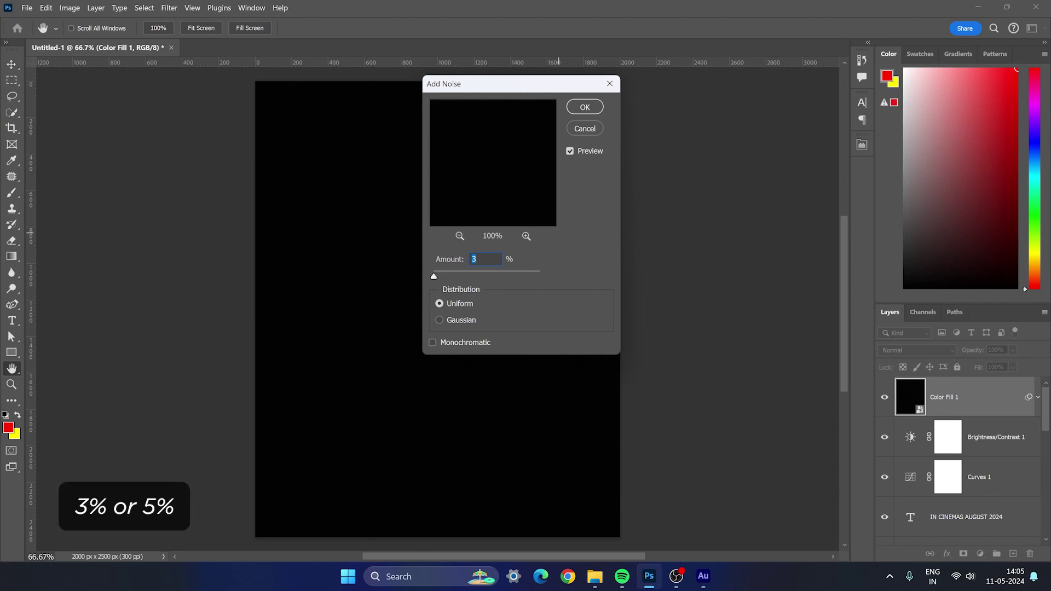
{"action": "left_click", "coordinate": [577, 112]}
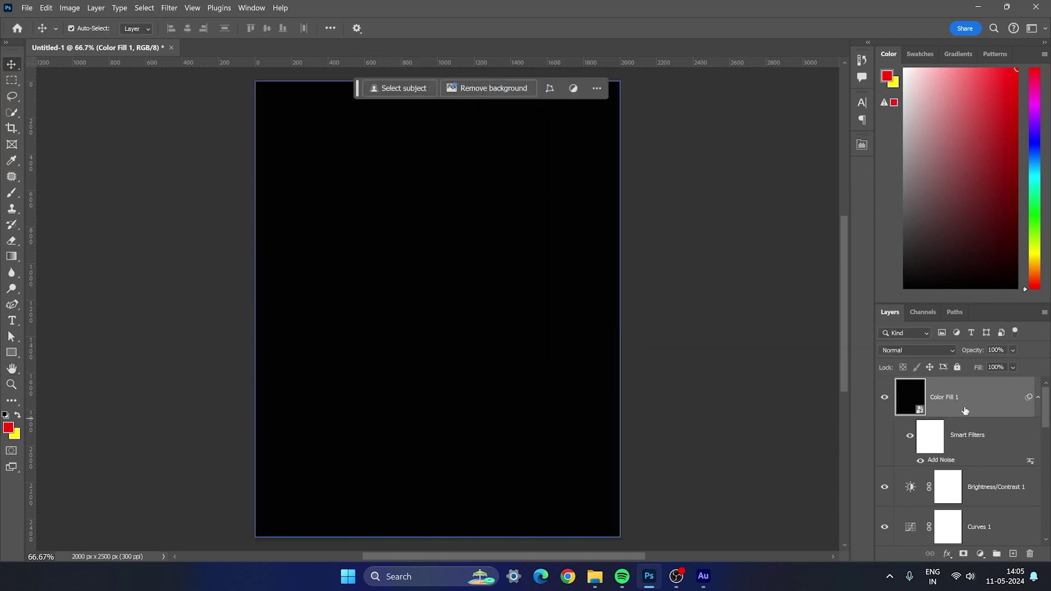
Set Color Fill 1 to Screen blending and zoom in to check the grain
{"action": "left_click", "coordinate": [898, 349]}
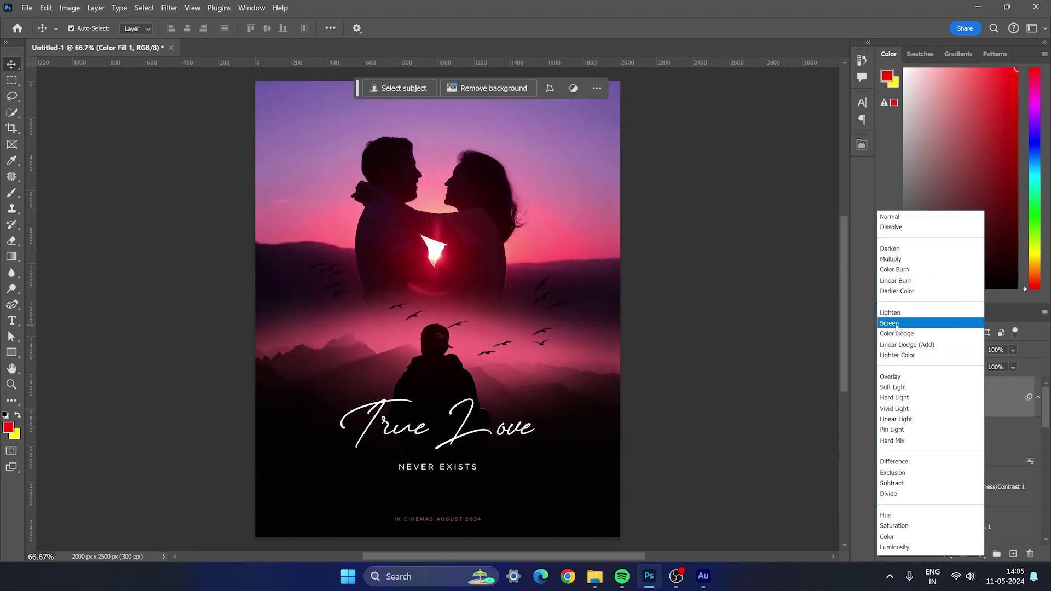
{"action": "left_click", "coordinate": [896, 326]}
{"action": "left_click_drag", "start_coordinate": [197, 66], "coordinate": [675, 363]}
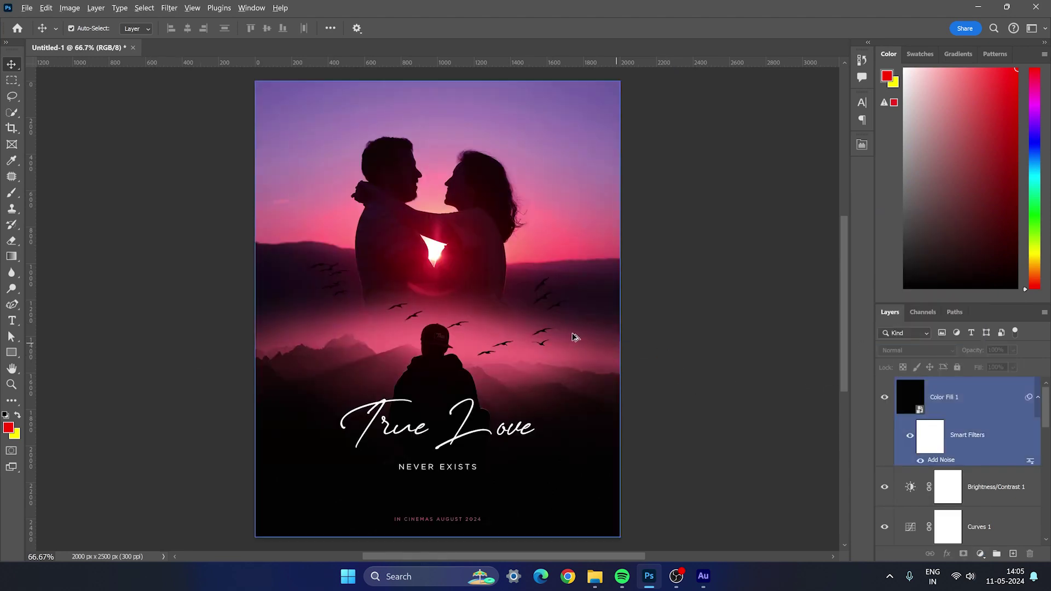
{"action": "scroll", "coordinate": [585, 323], "scroll_direction": "up", "scroll_amount": 2}
{"action": "scroll", "coordinate": [581, 320], "scroll_direction": "down", "scroll_amount": 3}
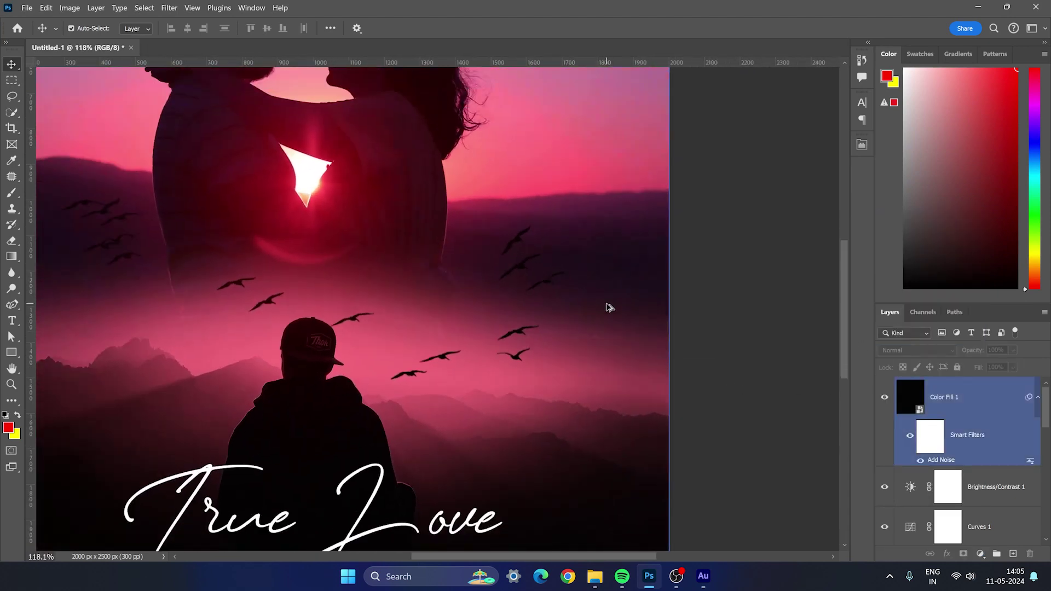
{"action": "scroll", "coordinate": [606, 307], "scroll_direction": "down", "scroll_amount": 2}
{"action": "scroll", "coordinate": [605, 308], "scroll_direction": "down", "scroll_amount": 1}
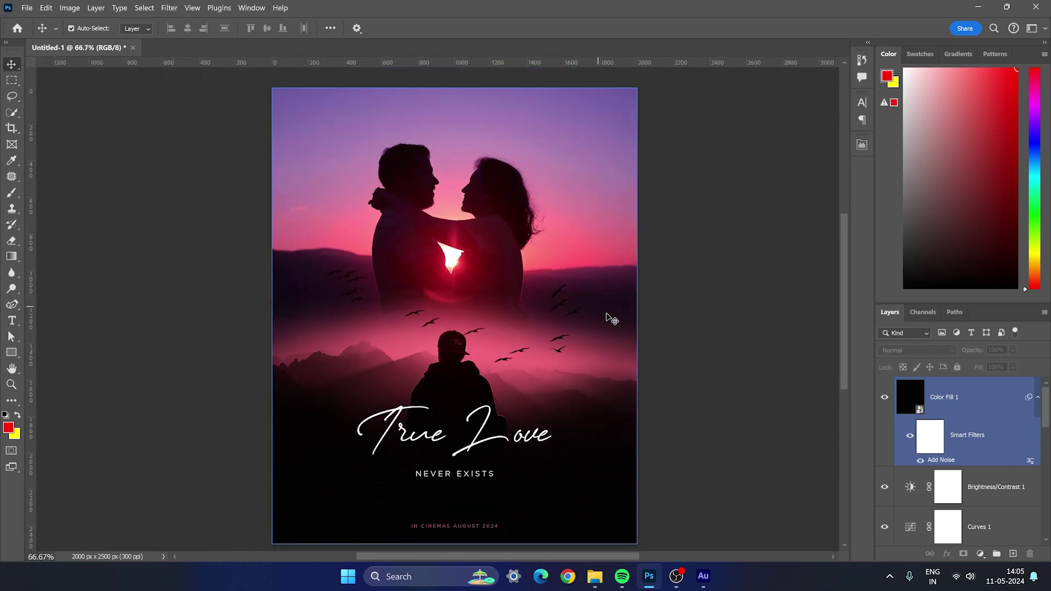
{"action": "left_click", "coordinate": [726, 343]}
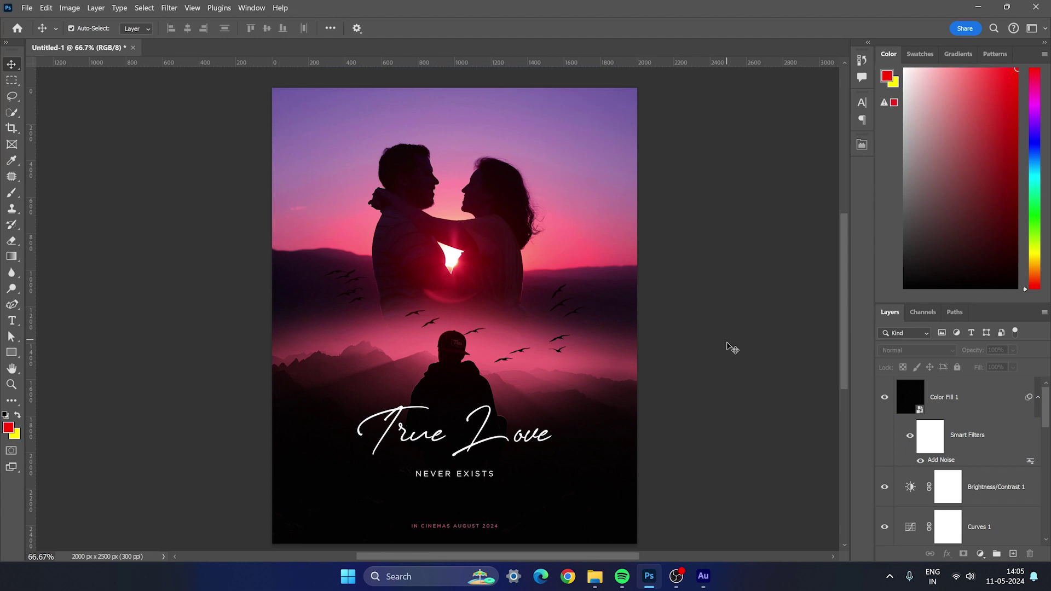